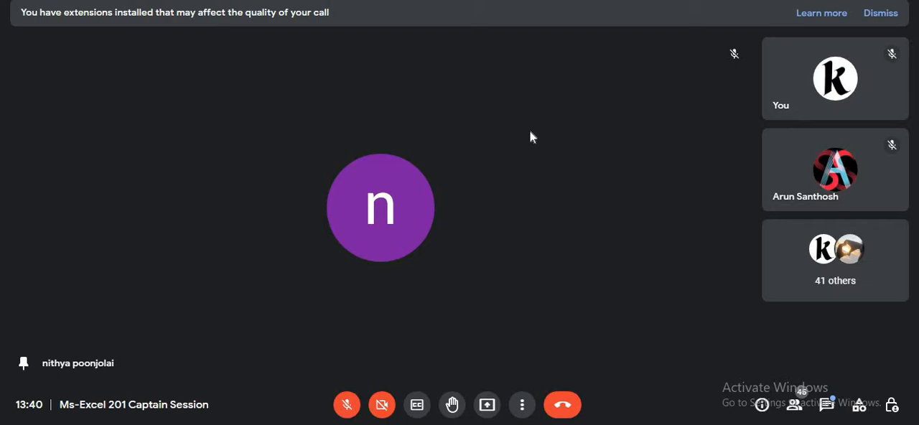
# Check the in-call messages and go through the whole participant list of the meeting.
pyautogui.click(825, 406)
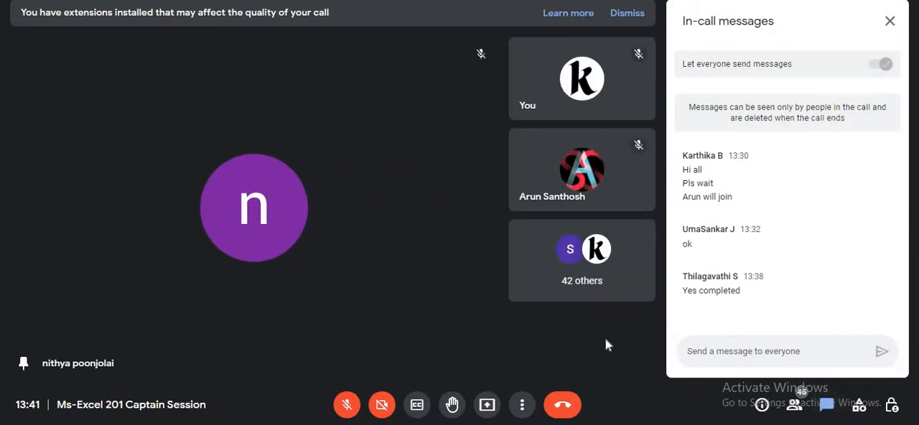
pyautogui.click(794, 407)
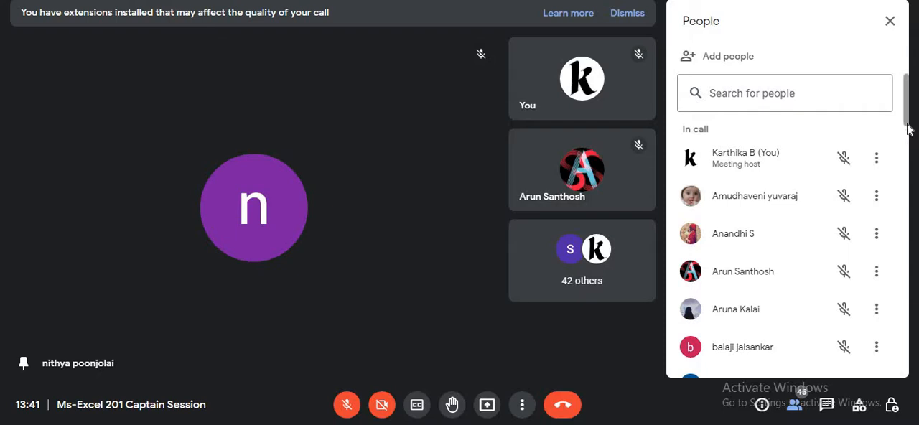
pyautogui.scroll(-2, 908, 135)
pyautogui.scroll(-2, 908, 135)
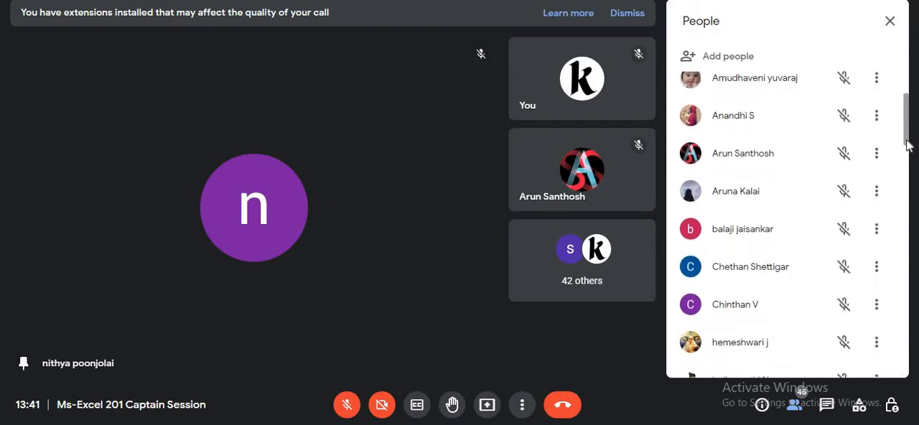
pyautogui.moveTo(907, 144); pyautogui.dragTo(904, 260)
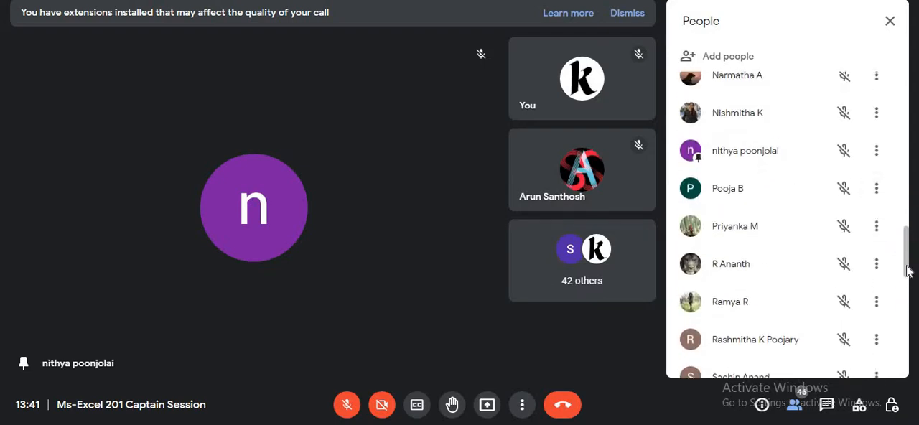
pyautogui.moveTo(905, 267); pyautogui.dragTo(915, 397)
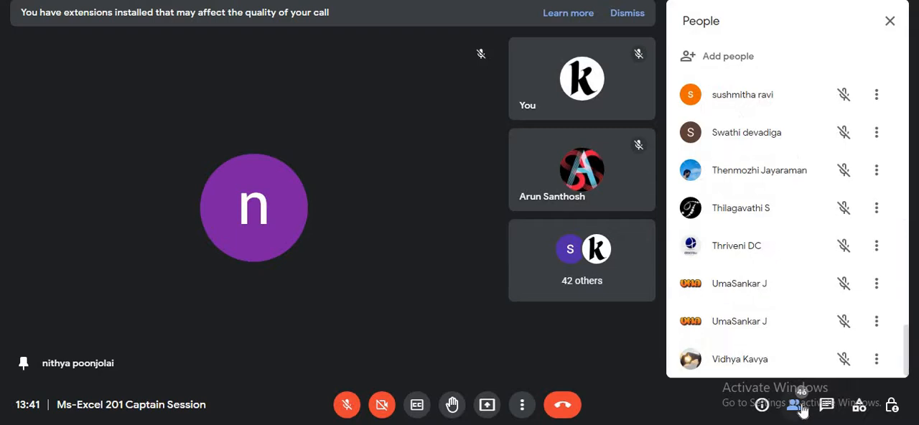
pyautogui.click(795, 406)
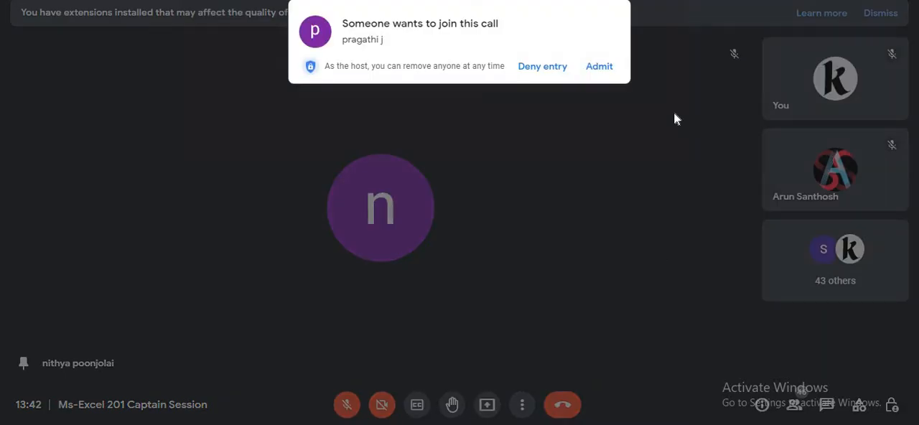
# Admit the two people who are waiting to join the call.
pyautogui.click(599, 66)
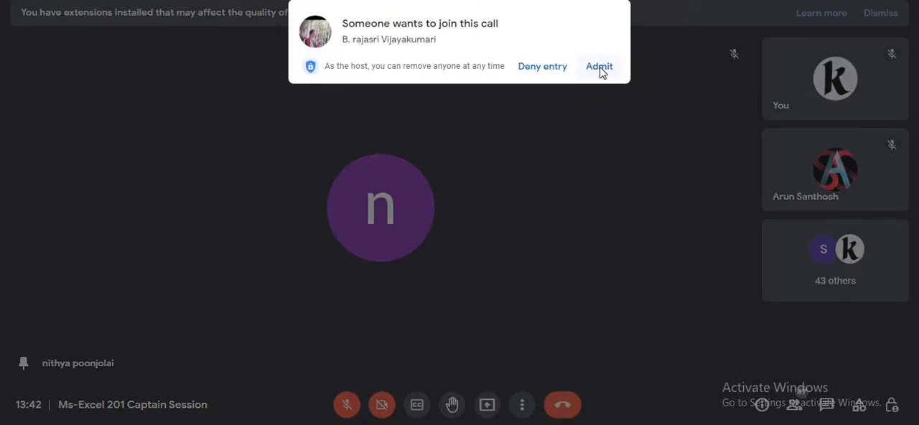
pyautogui.click(600, 67)
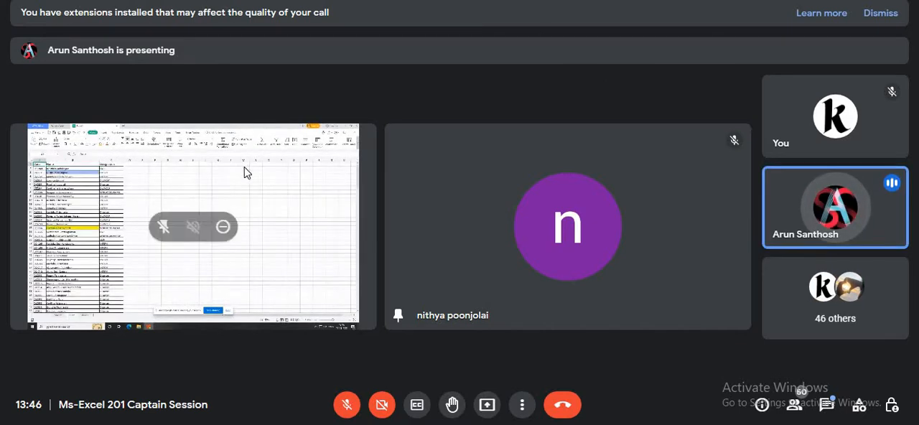
# Switch the call to full screen and unpin the presenter's shared screen.
pyautogui.click(522, 404)
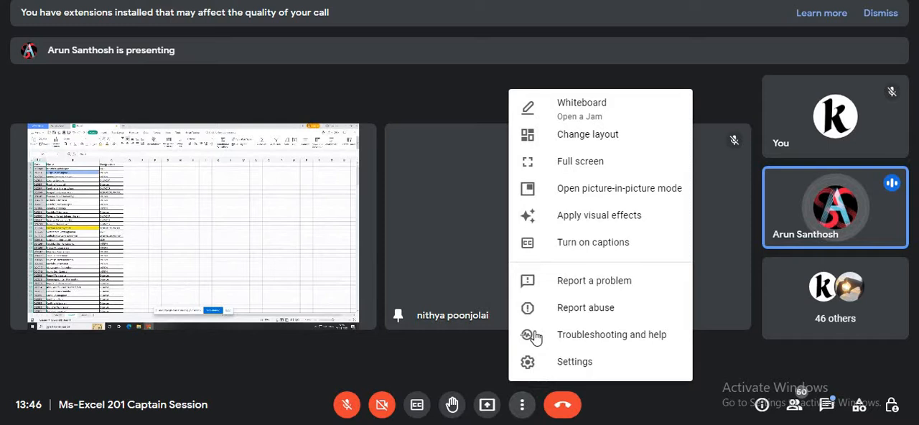
pyautogui.click(564, 160)
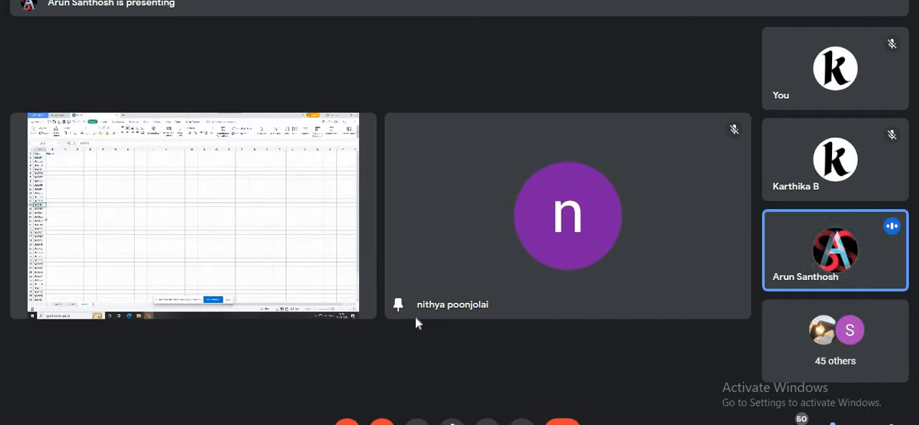
pyautogui.moveTo(403, 308)
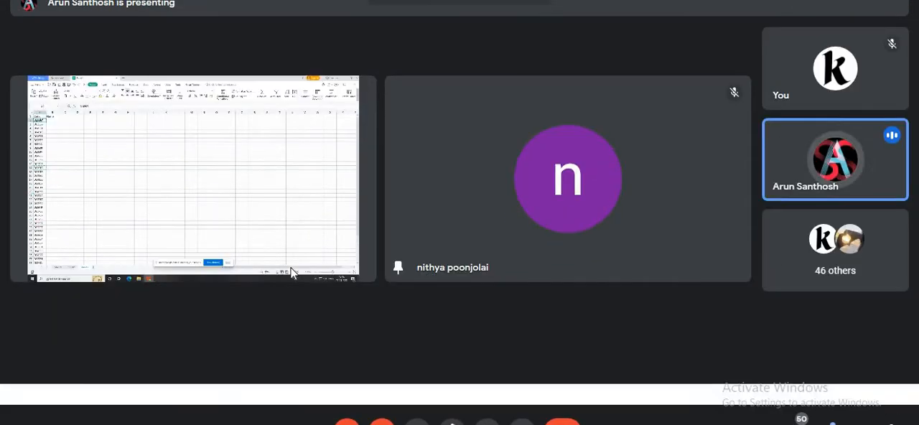
pyautogui.moveTo(261, 257)
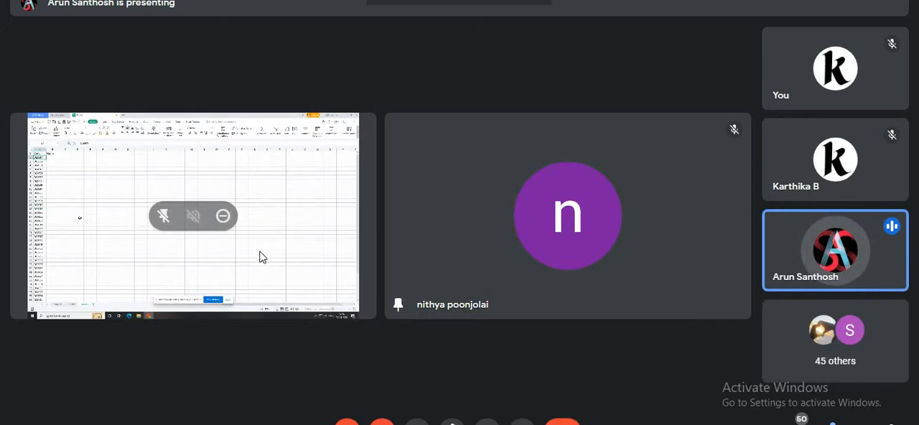
pyautogui.click(162, 215)
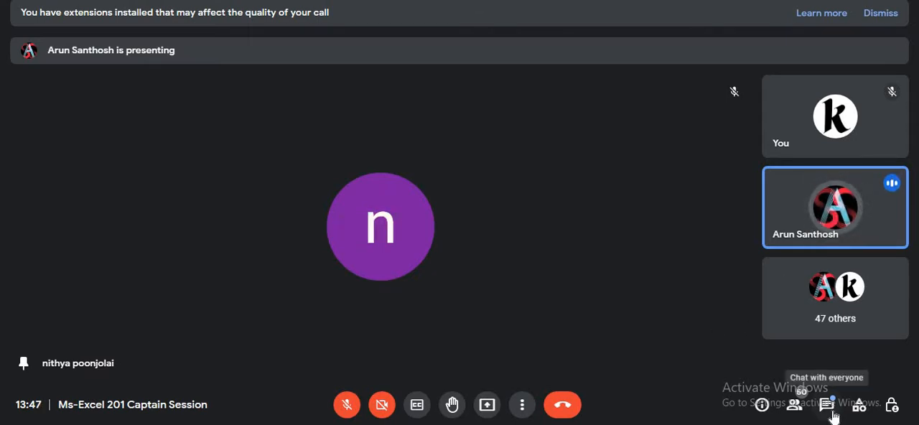
# Find the pinned participant in the people list and unpin them from the main view.
pyautogui.click(795, 406)
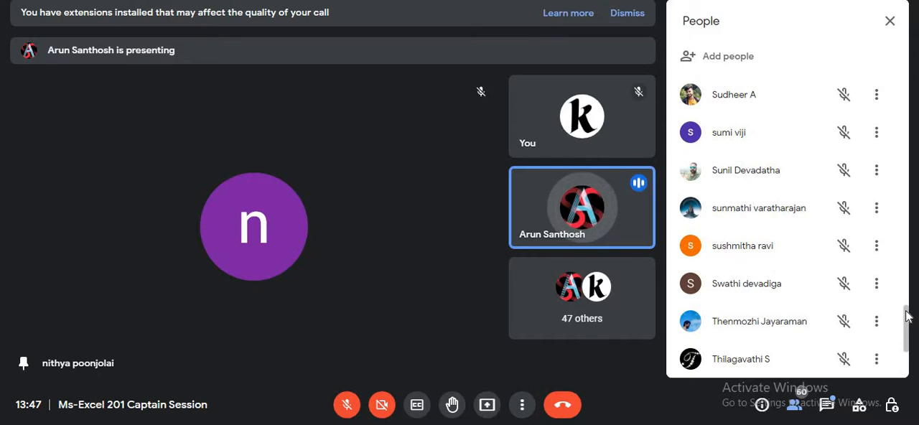
pyautogui.moveTo(905, 320); pyautogui.dragTo(904, 215)
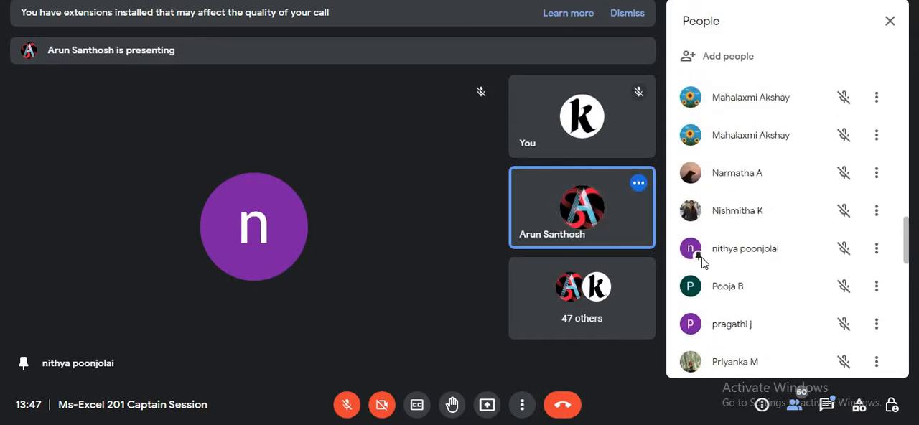
pyautogui.click(880, 251)
pyautogui.click(822, 283)
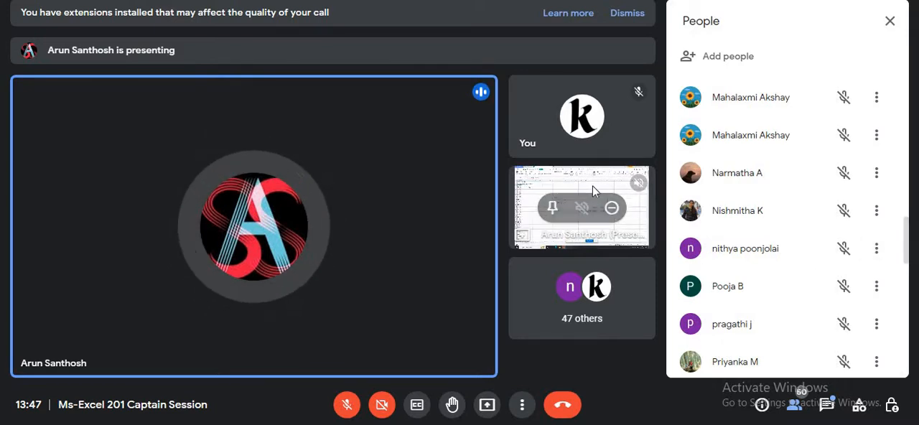
# Pin the presenter's shared spreadsheet so that it fills the main view of the call.
pyautogui.scroll(-1, 592, 185)
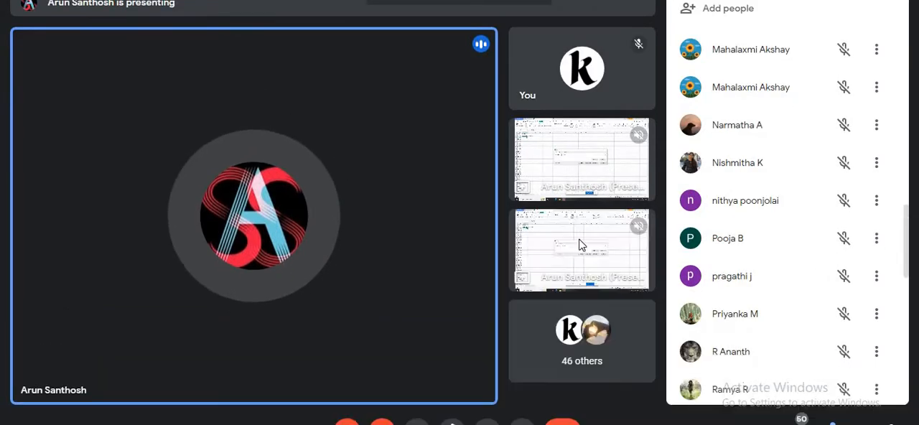
pyautogui.scroll(1, 580, 236)
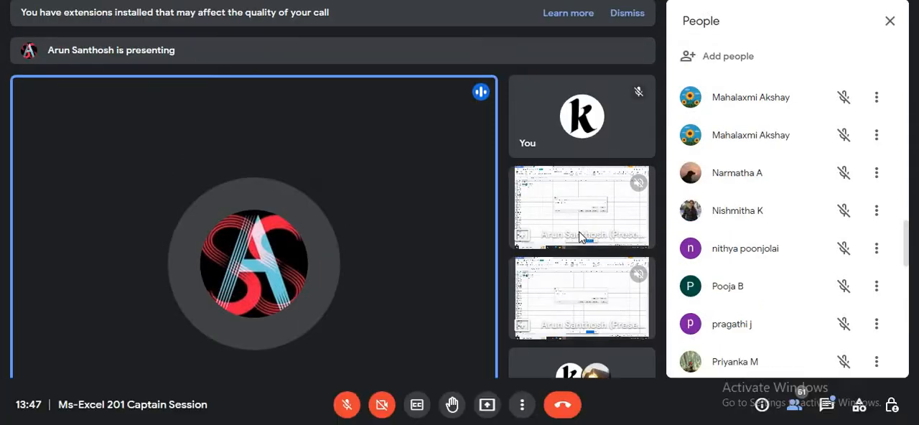
pyautogui.moveTo(567, 210)
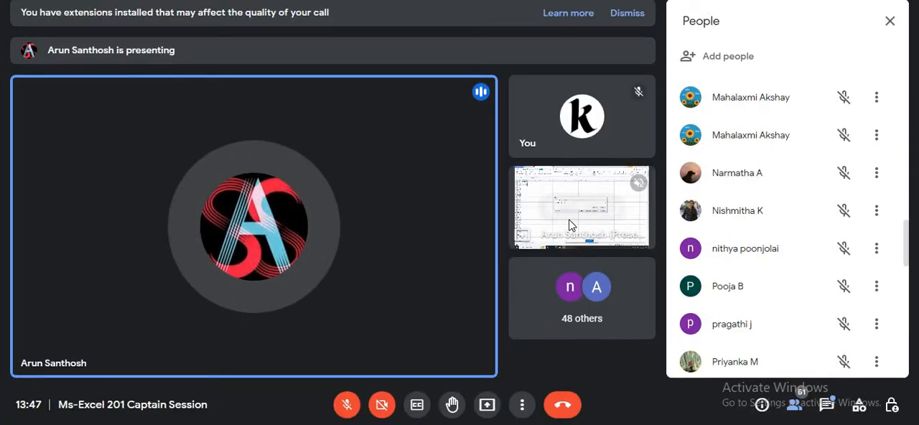
pyautogui.click(552, 208)
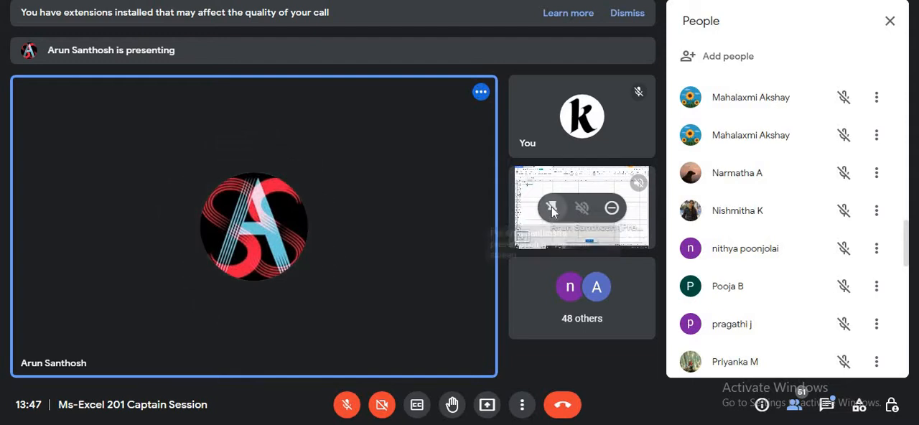
# Show the call in full screen and close the people list to enlarge the shared spreadsheet.
pyautogui.click(522, 407)
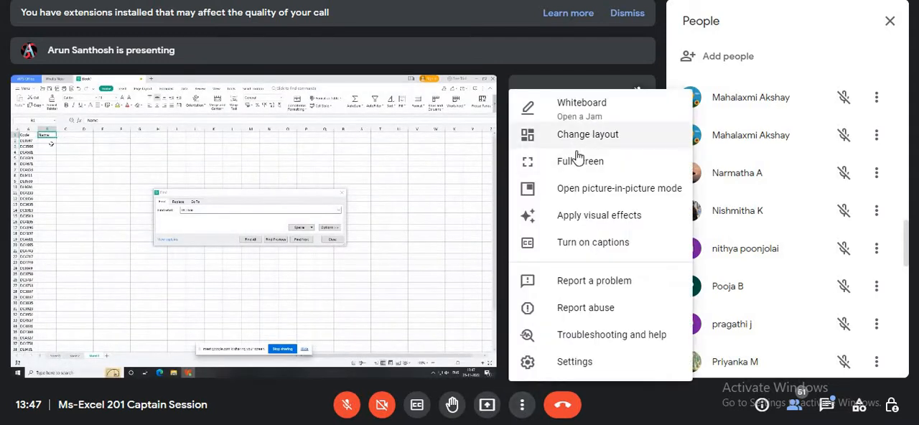
pyautogui.click(577, 160)
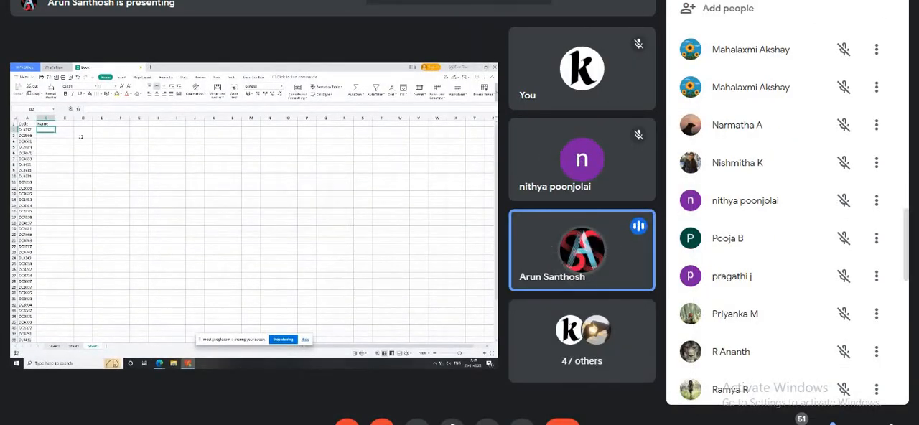
pyautogui.click(889, 0)
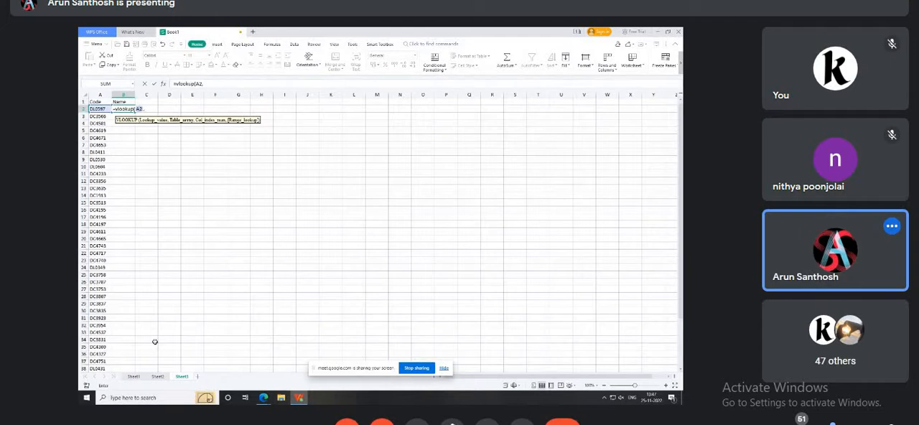
# Set the lookup table of the VLOOKUP for A2 in cell B2 on Sheet3 to columns A:B of Sheet2.
pyautogui.click(157, 377)
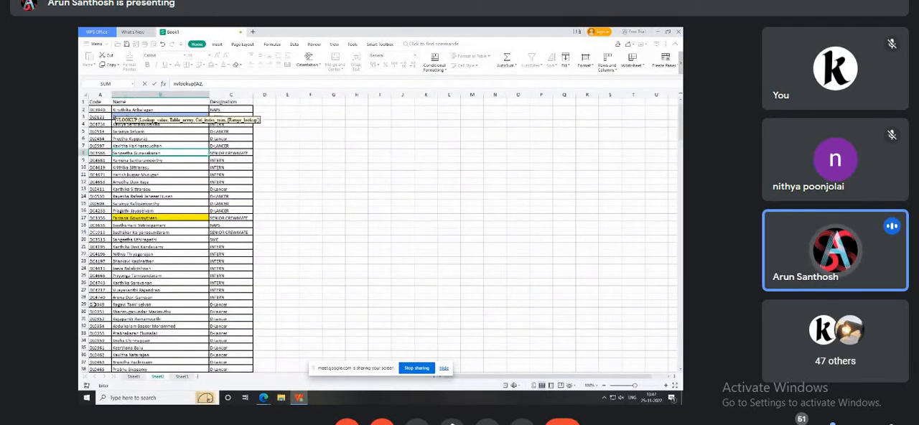
pyautogui.click(181, 377)
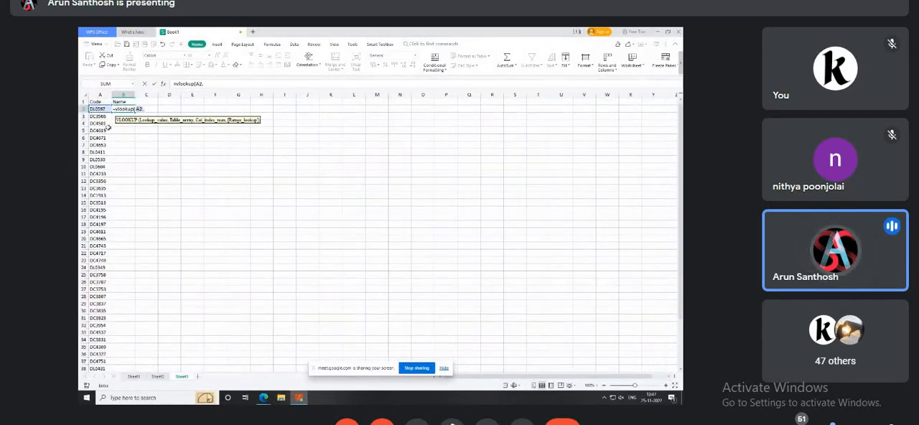
pyautogui.click(157, 376)
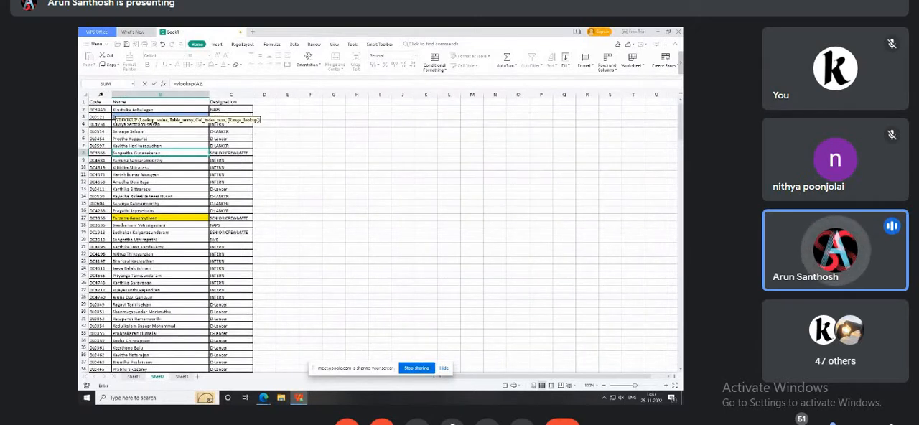
pyautogui.click(100, 94)
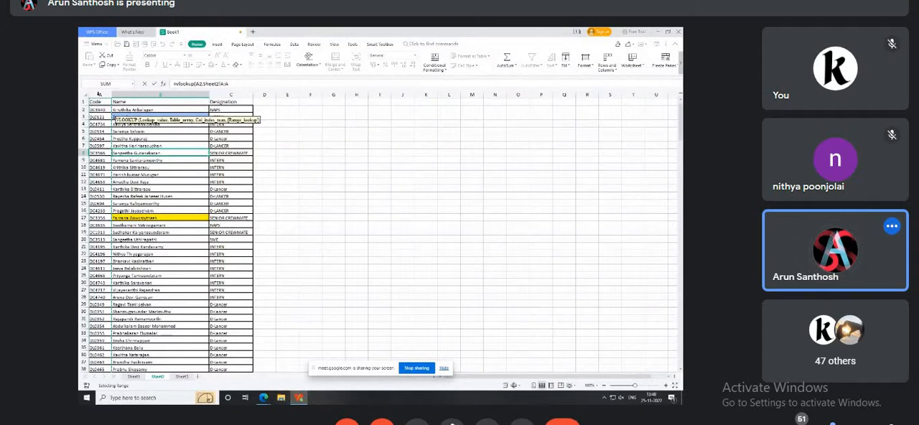
pyautogui.moveTo(105, 93); pyautogui.dragTo(126, 93)
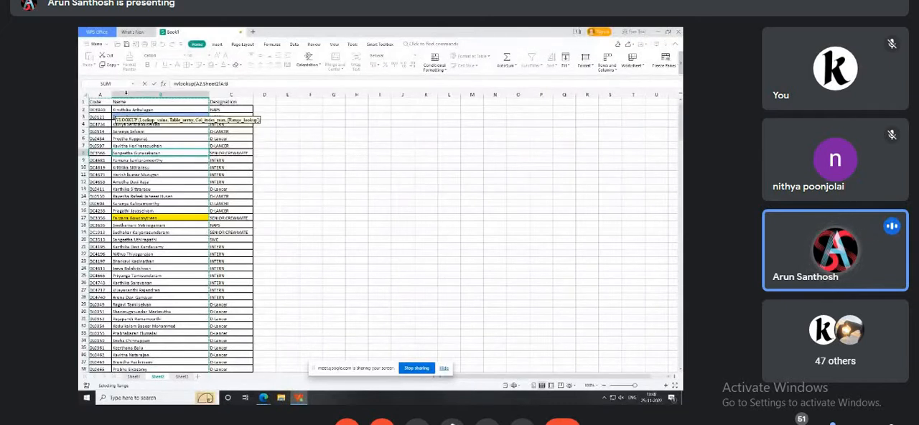
# Complete the VLOOKUP in B2 with column index 2 and exact match 0, and enter the formula.
pyautogui.write(',')
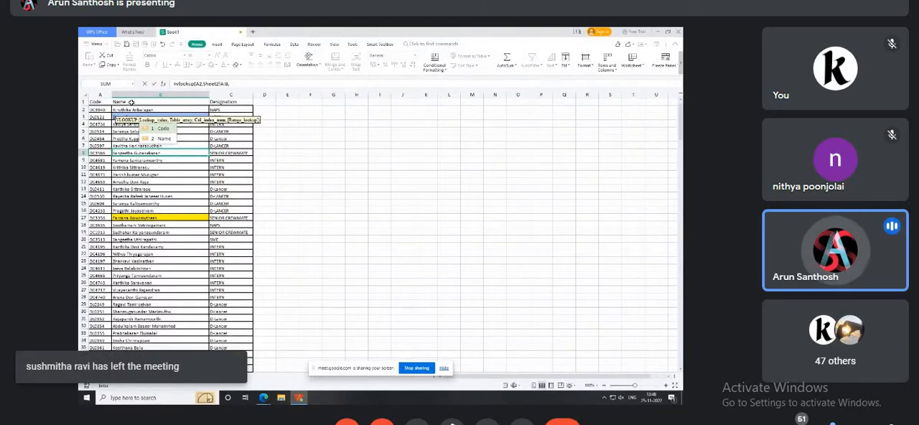
pyautogui.click(241, 85)
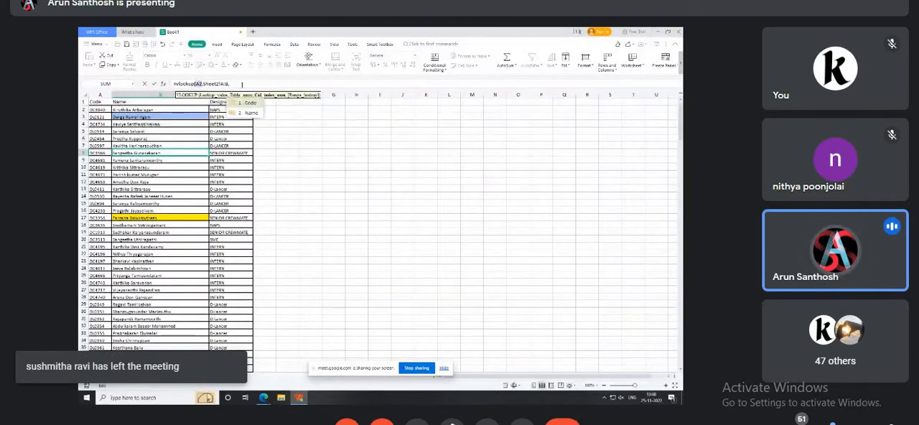
pyautogui.write('2,')
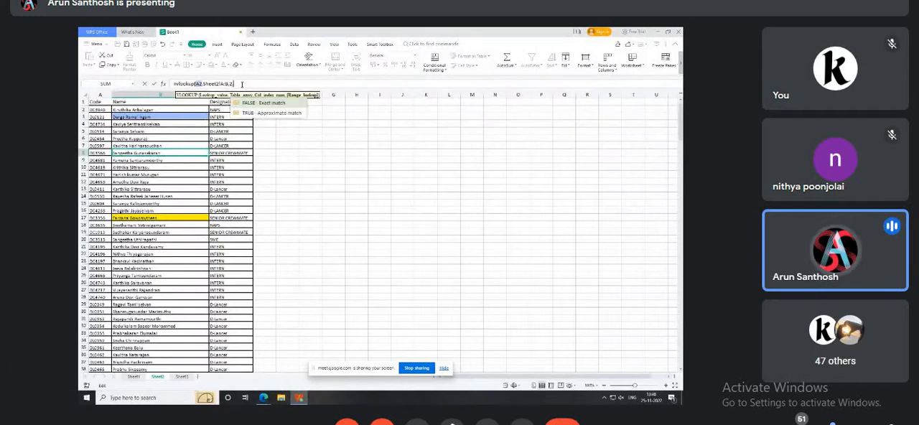
pyautogui.write('0')
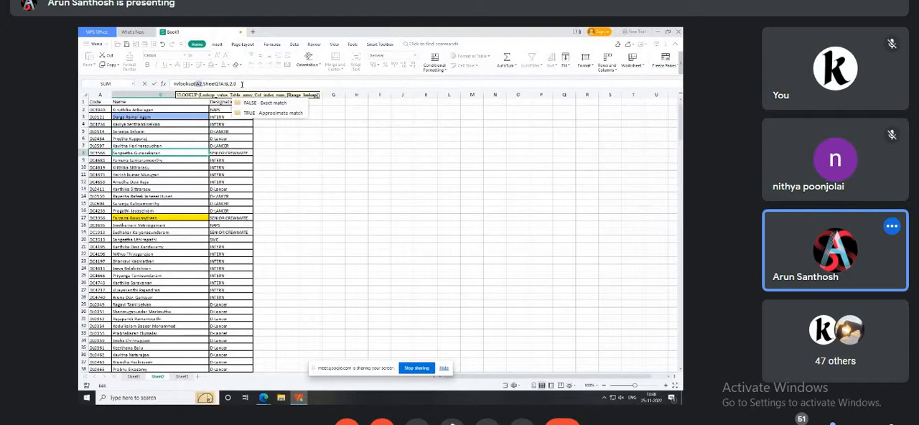
pyautogui.write(')')
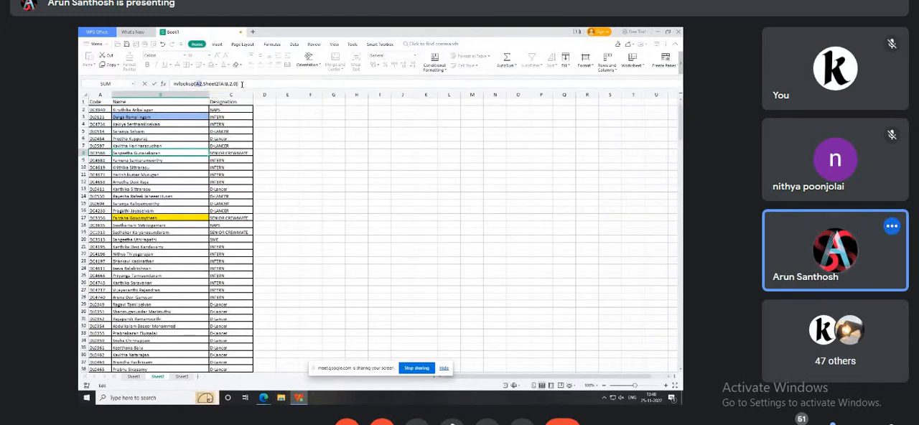
pyautogui.press('Return')
pyautogui.press('Up')
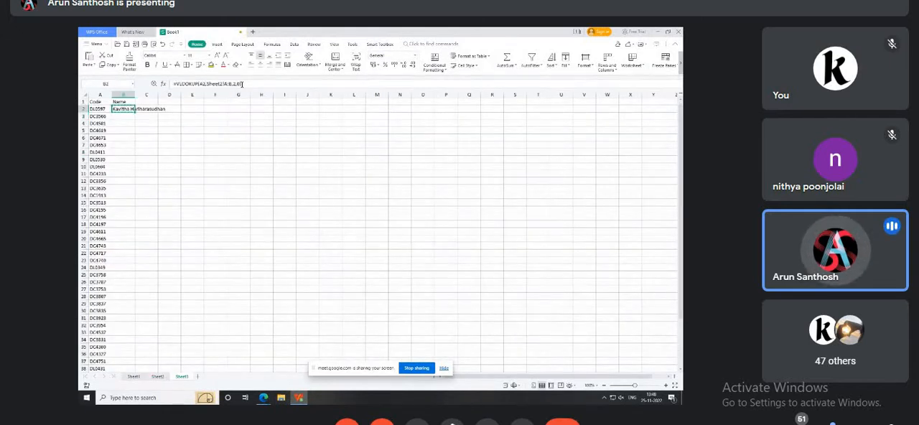
# Copy the VLOOKUP formula from B2 down to B3:B12 on Sheet3.
pyautogui.press('Down')
pyautogui.hotkey('shift', 'Down')
pyautogui.hotkey('shift', 'Down')
pyautogui.hotkey('shift', 'Down')
pyautogui.hotkey('shift', 'Down')
pyautogui.hotkey('shift', 'Down')
pyautogui.hotkey('shift', 'Down')
pyautogui.hotkey('shift', 'Down')
pyautogui.hotkey('shift', 'Down')
pyautogui.hotkey('shift', 'Down')
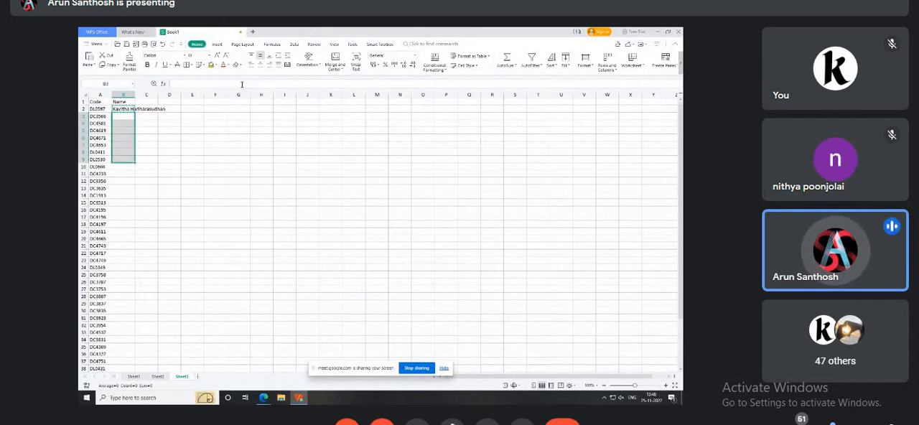
pyautogui.hotkey('ctrl', 'v')
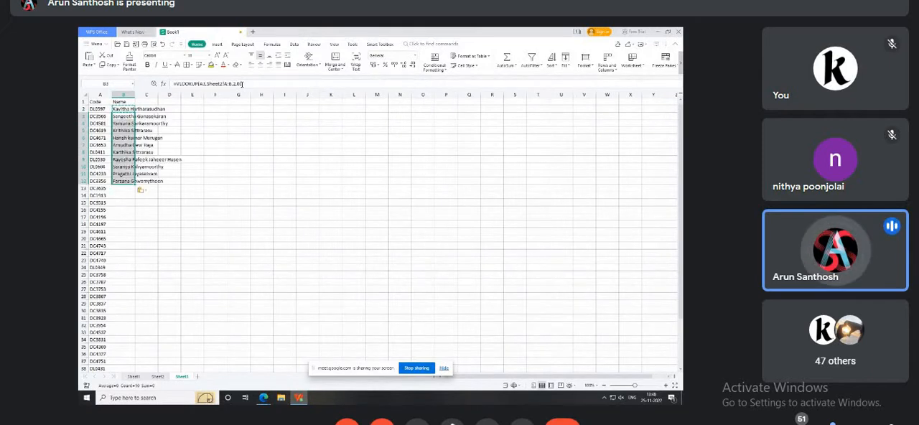
pyautogui.hotkey('ctrl', 'Down')
pyautogui.press('Down')
pyautogui.press('Up')
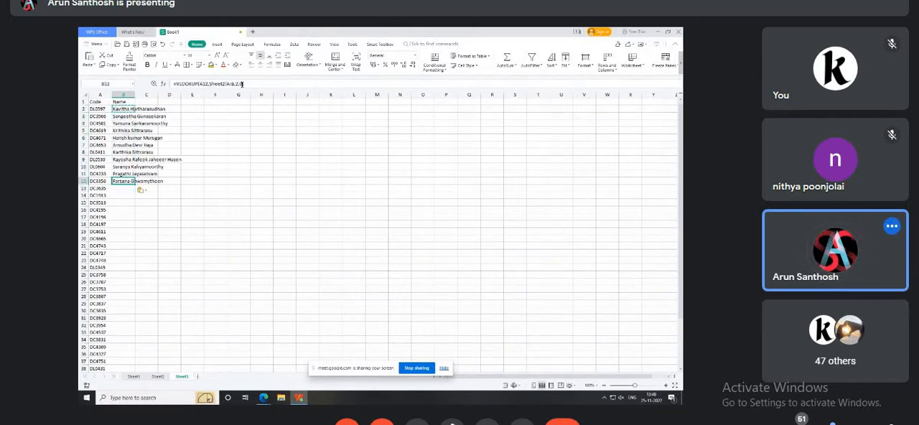
pyautogui.press('Escape')
# Fill the VLOOKUP formula down the rest of column B to row 45 and check the filled names.
pyautogui.press('Left')
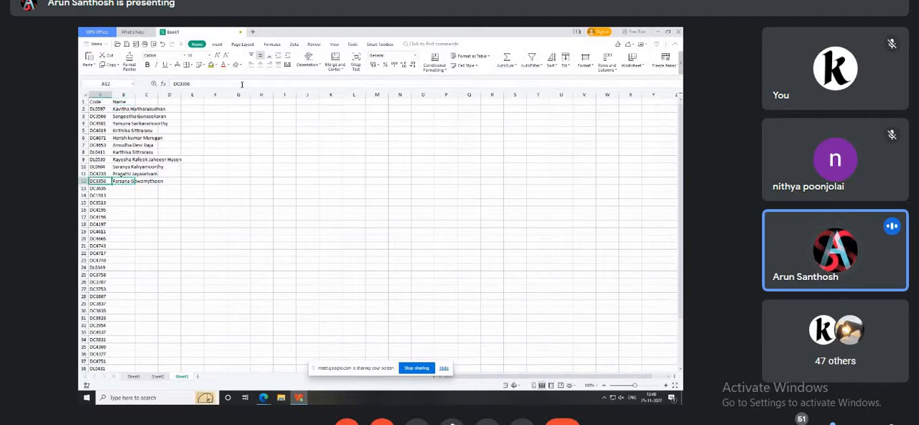
pyautogui.hotkey('ctrl', 'Down')
pyautogui.press('Right')
pyautogui.hotkey('ctrl', 'shift', 'Up')
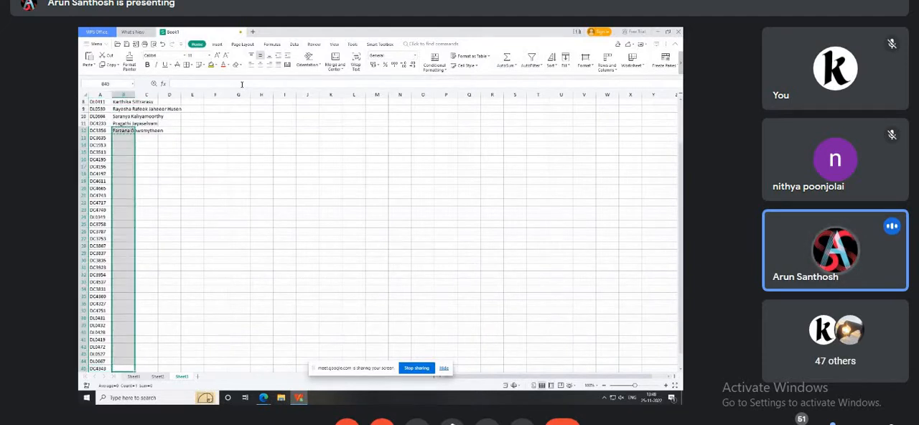
pyautogui.hotkey('ctrl', 'v')
pyautogui.press('Escape')
pyautogui.press('Up')
pyautogui.hotkey('ctrl', 'Up')
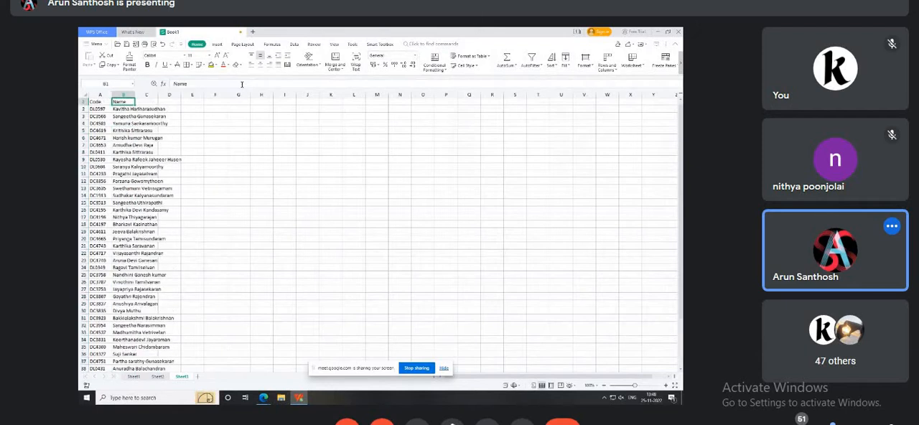
pyautogui.hotkey('ctrl', 'Down')
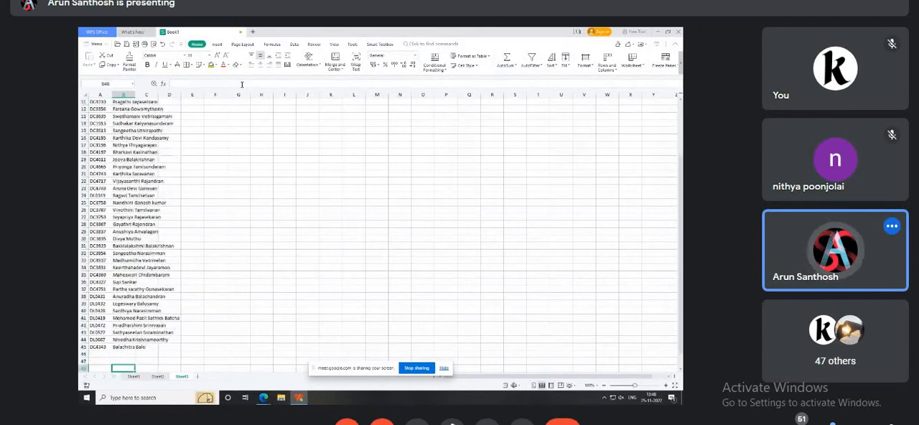
pyautogui.hotkey('ctrl', 'Up')
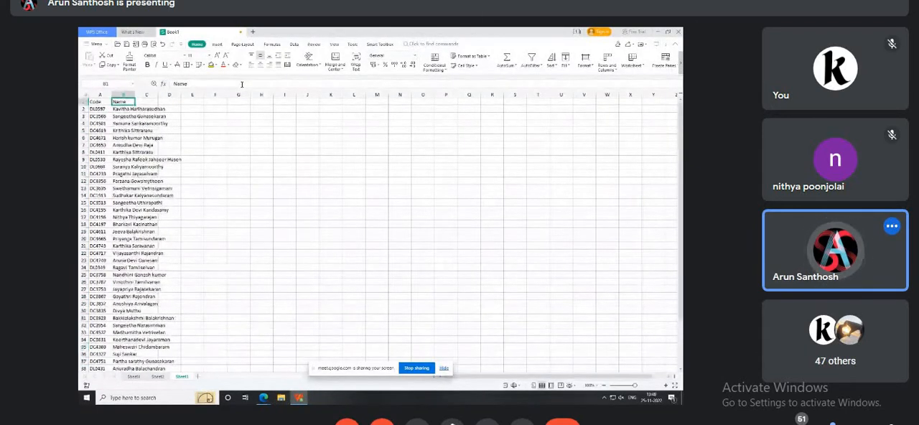
# Clear all VLOOKUP results from B2:B45 on Sheet3, keeping the Name header.
pyautogui.press('Down')
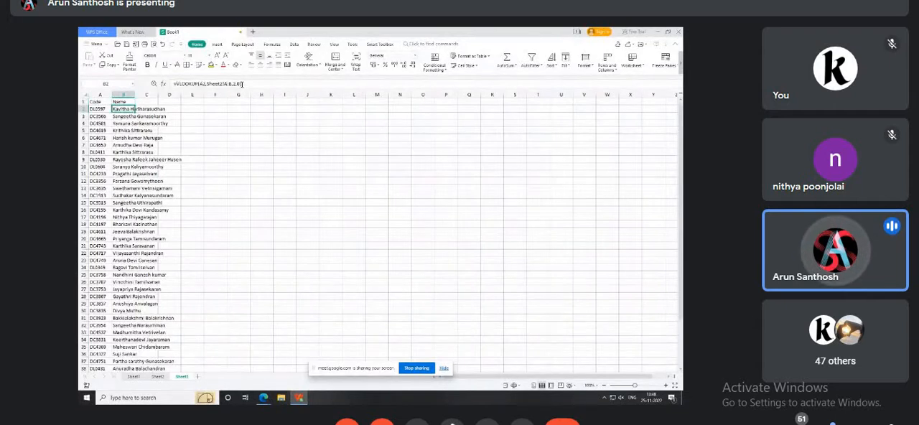
pyautogui.hotkey('ctrl', 'shift', 'Down')
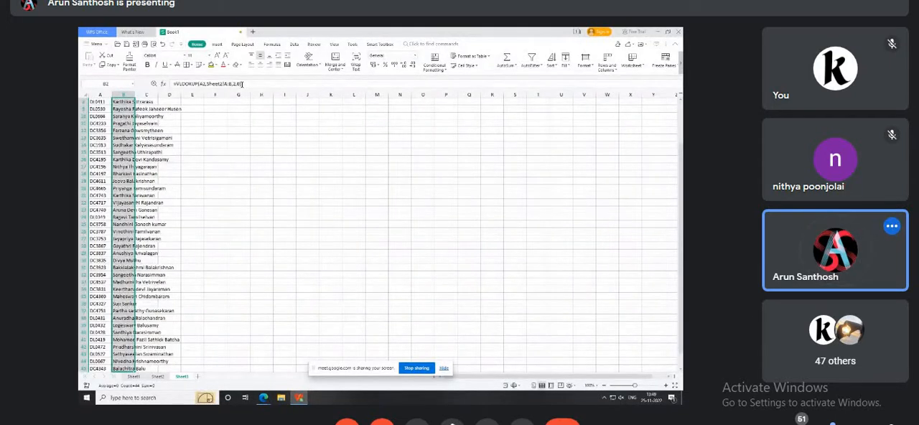
pyautogui.press('Delete')
pyautogui.hotkey('ctrl', 'Home')
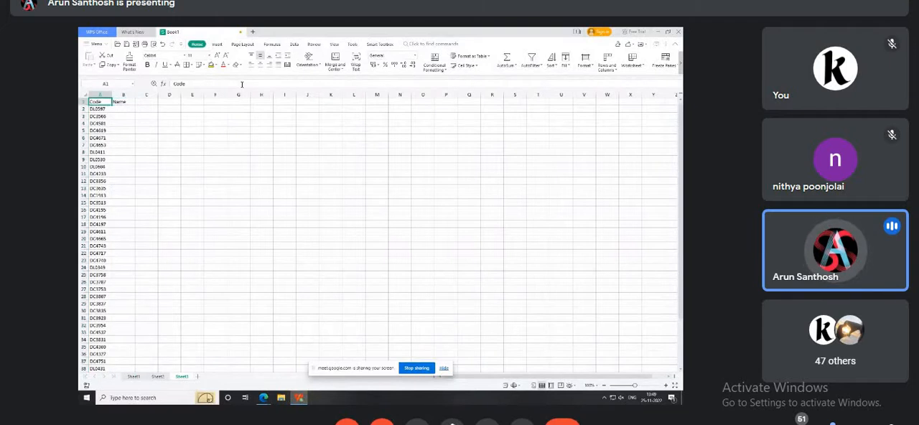
# Compare the first code in A2 on Sheet3 with the Code column on Sheet2.
pyautogui.press('Down')
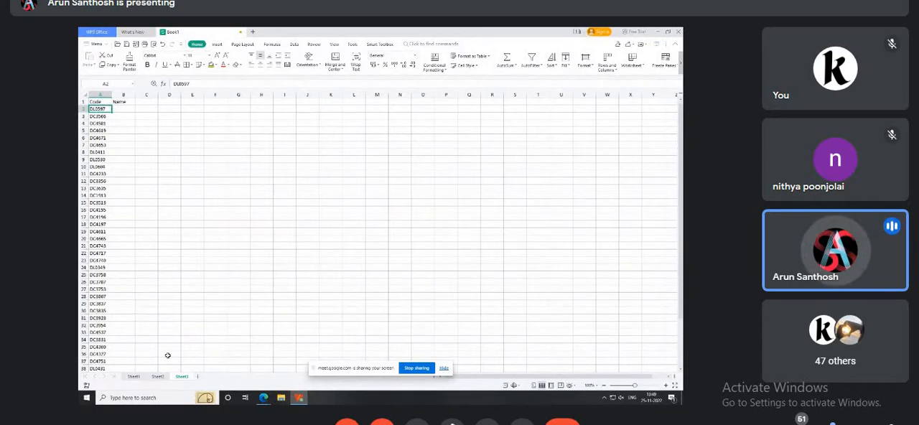
pyautogui.click(157, 377)
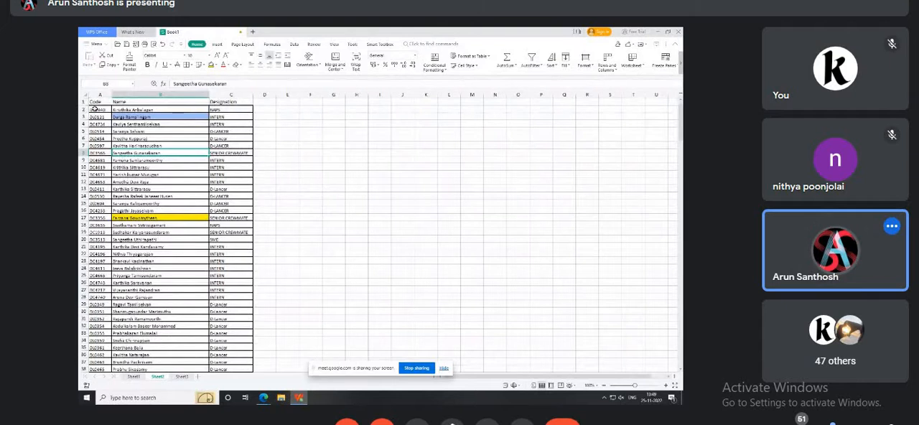
pyautogui.click(95, 108)
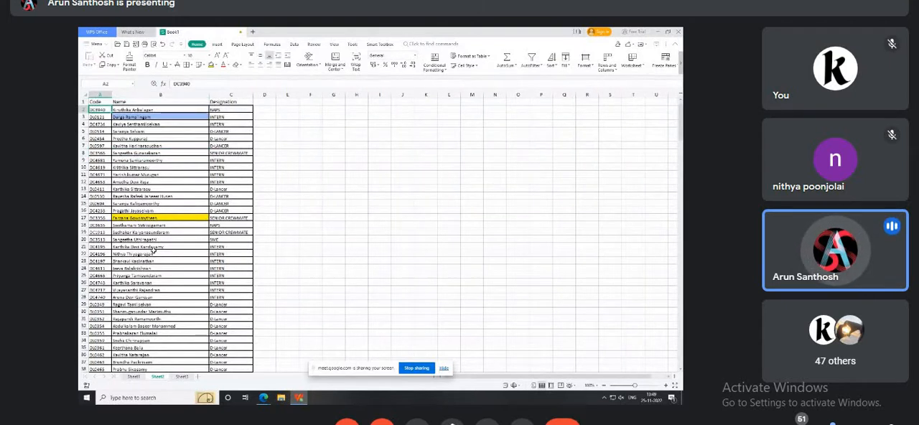
pyautogui.click(182, 376)
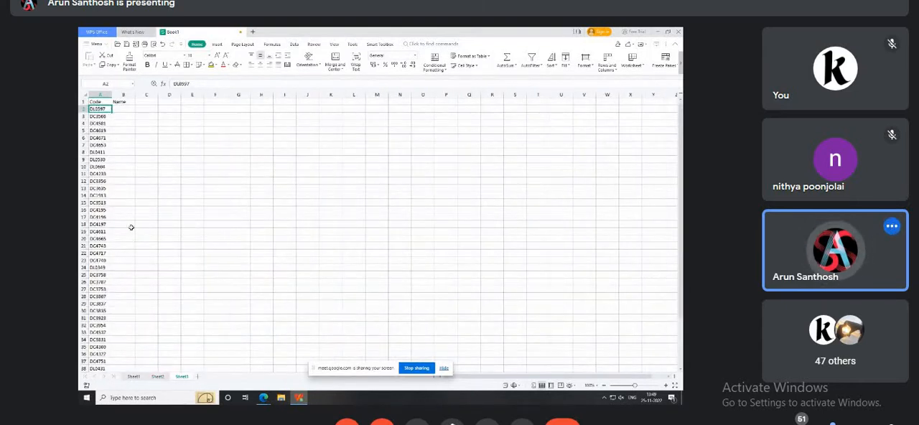
pyautogui.click(158, 377)
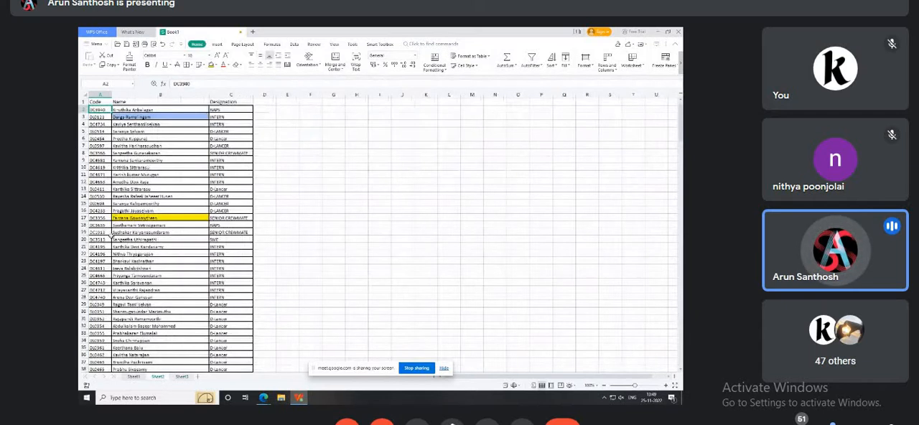
# Examine the Code, Name and Designation columns on Sheet2 as the lookup source for Sheet3.
pyautogui.click(99, 94)
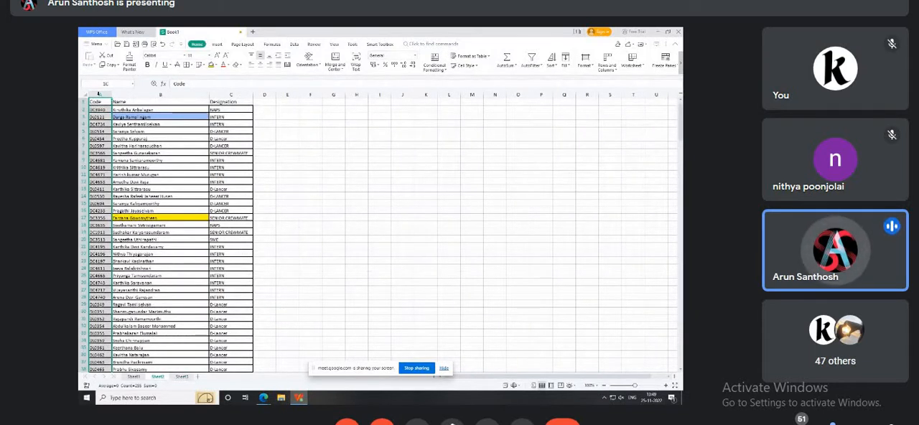
pyautogui.moveTo(99, 94)
pyautogui.mouseDown()
pyautogui.moveTo(120, 93)
pyautogui.moveTo(115, 105)
pyautogui.mouseUp()
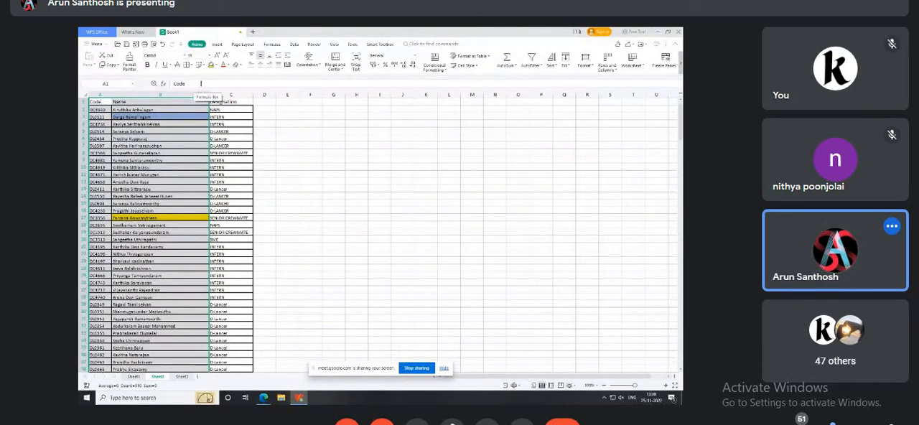
pyautogui.click(235, 101)
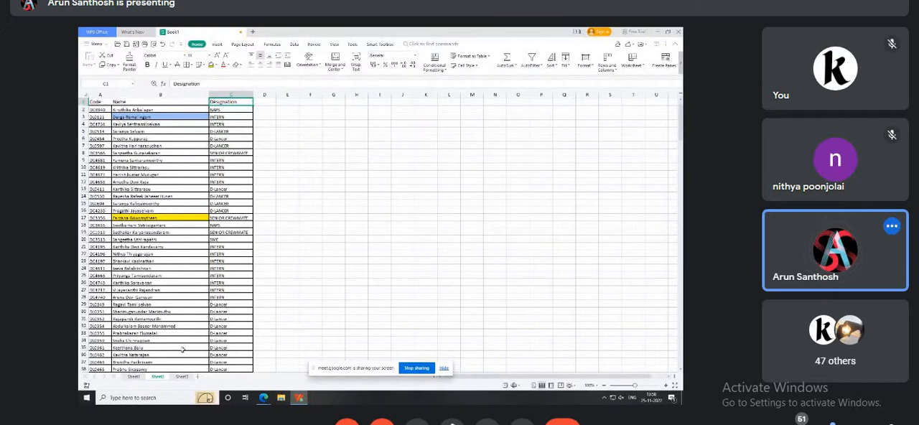
pyautogui.click(182, 376)
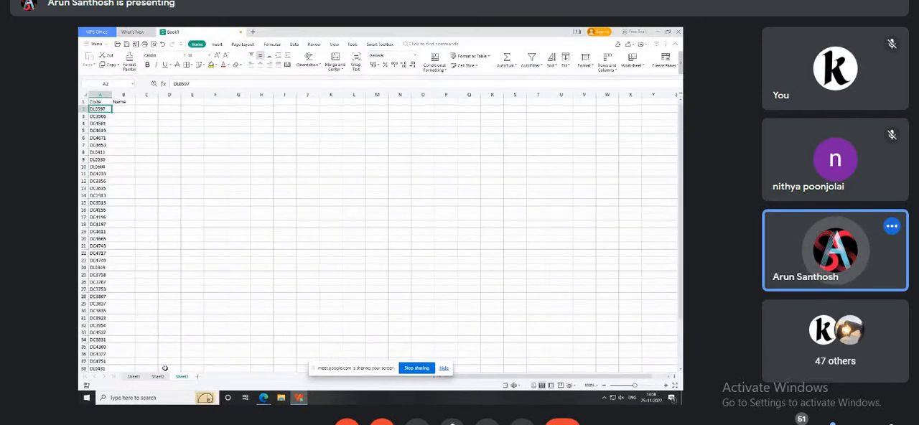
pyautogui.click(158, 376)
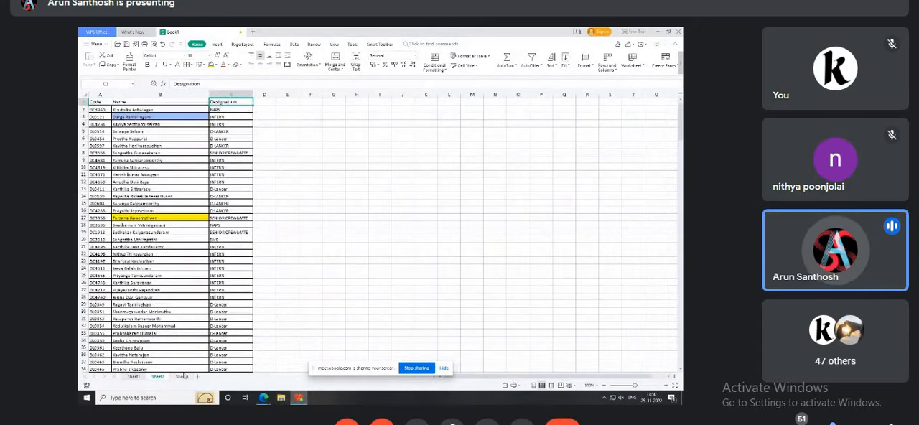
pyautogui.click(181, 376)
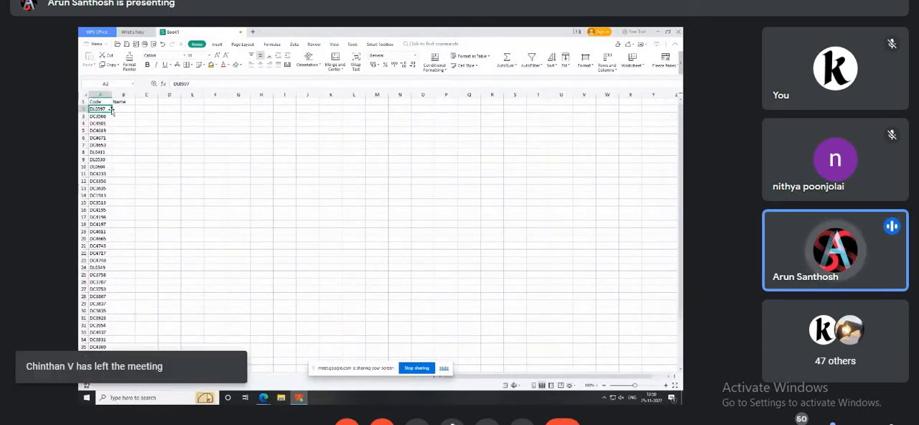
# Append an apostrophe to the code in cell A2 on Sheet3.
pyautogui.click(196, 84)
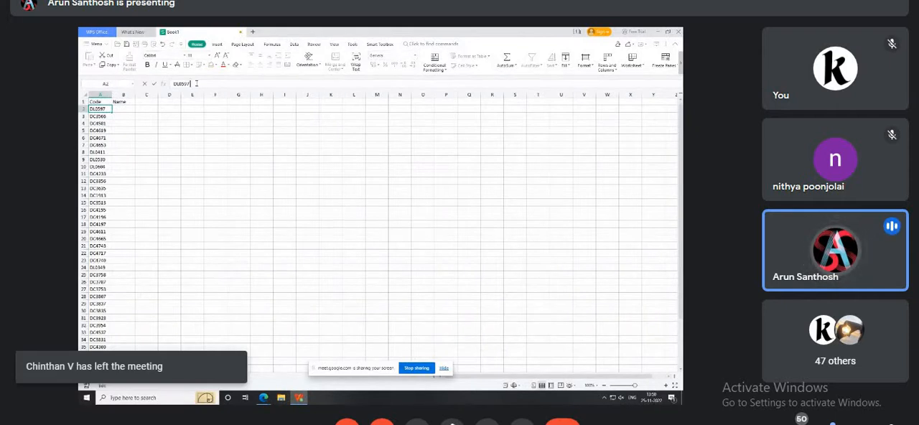
pyautogui.press('Return')
pyautogui.press('Up')
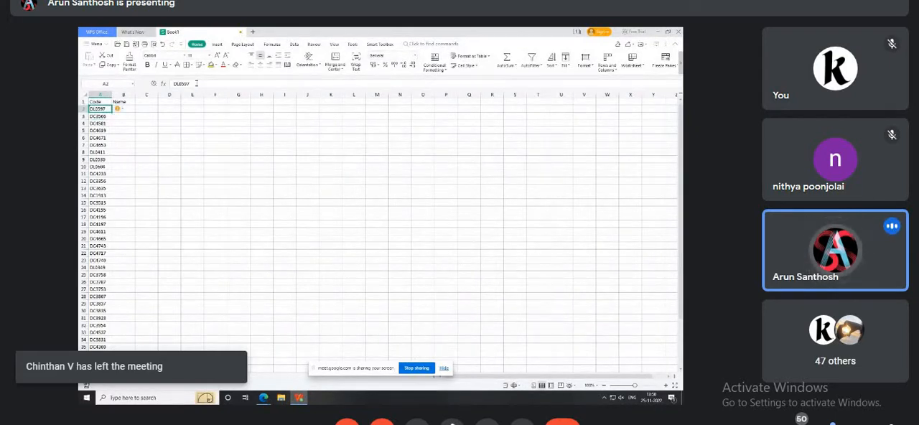
pyautogui.click(196, 83)
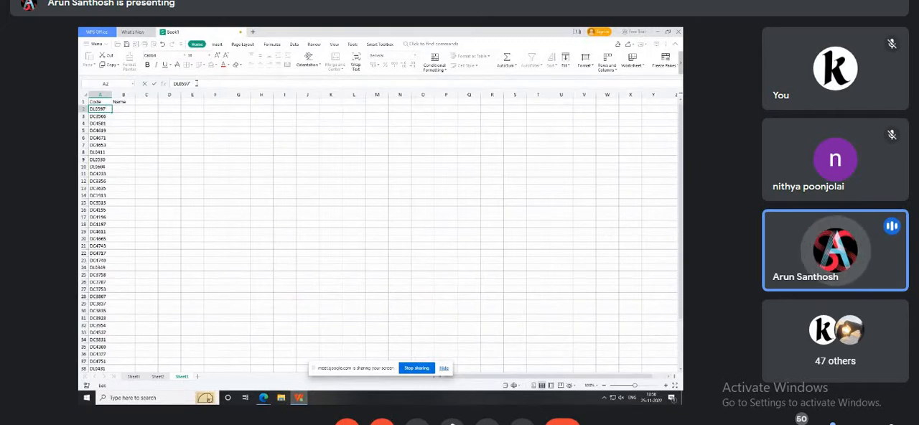
pyautogui.press('Return')
pyautogui.press('Up')
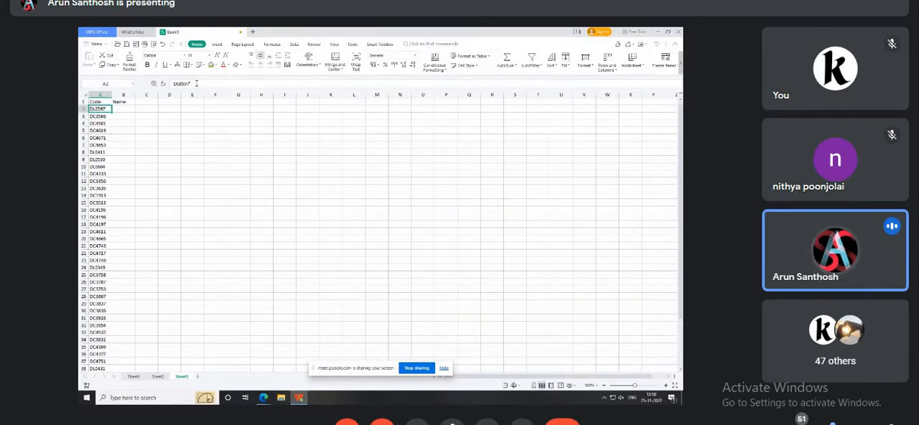
# Start a VLOOKUP formula in B2 on Sheet3 with A2 as the lookup value.
pyautogui.press('Right')
pyautogui.write('=')
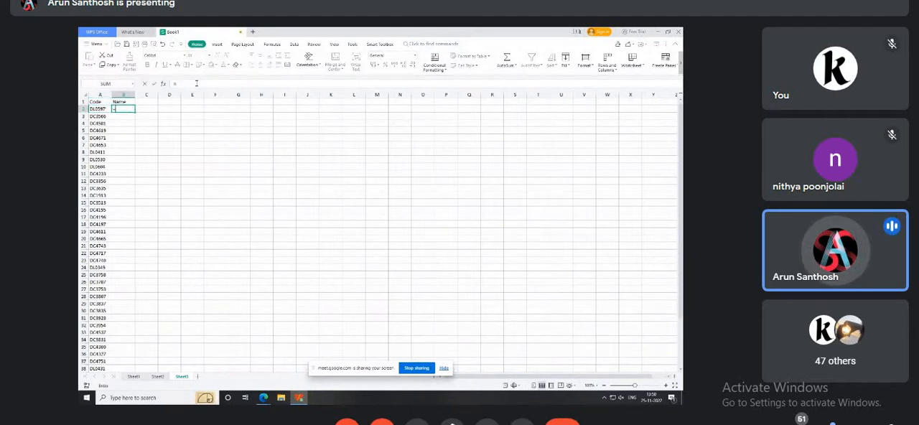
pyautogui.write('vloo')
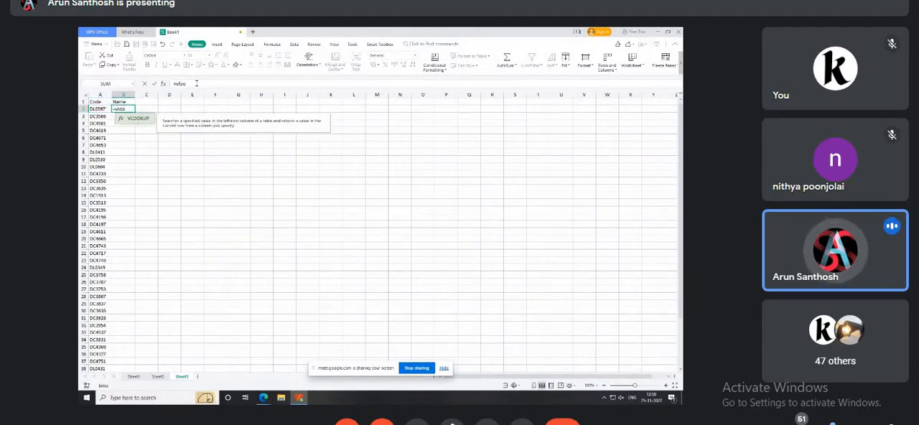
pyautogui.press('Tab')
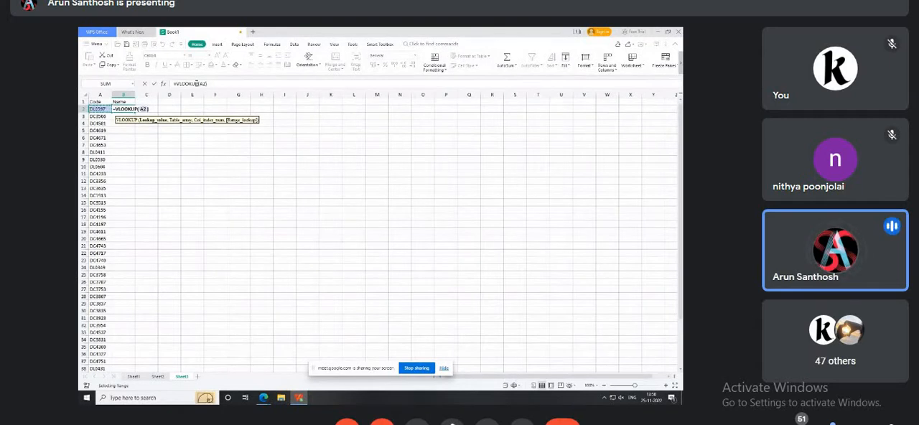
pyautogui.click(98, 109)
pyautogui.write(',')
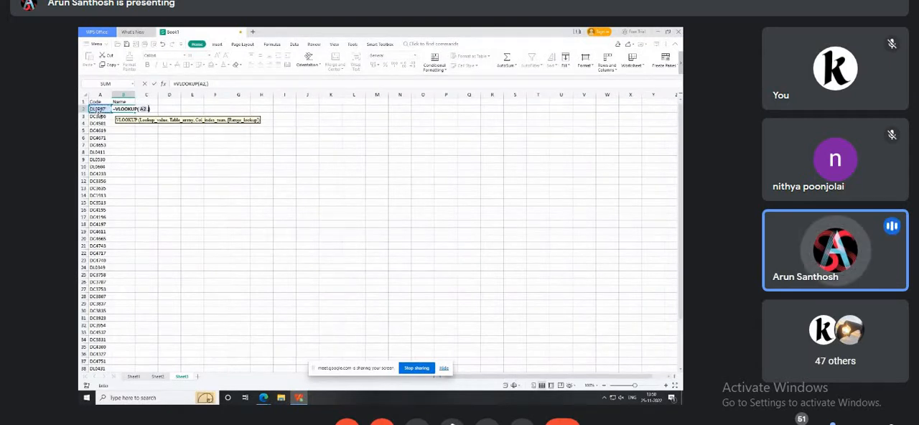
# Complete the VLOOKUP in B2 on Sheet3 with columns A:B of Sheet2, column index 2 and range lookup 0.
pyautogui.click(157, 377)
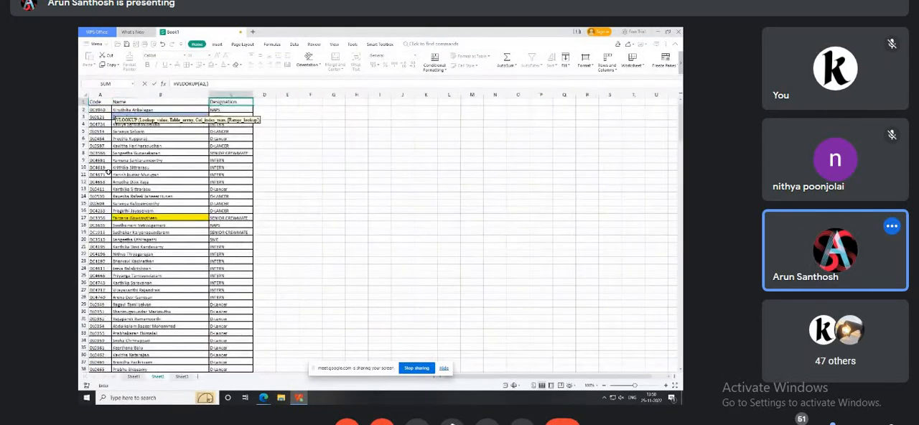
pyautogui.moveTo(101, 94); pyautogui.dragTo(124, 94)
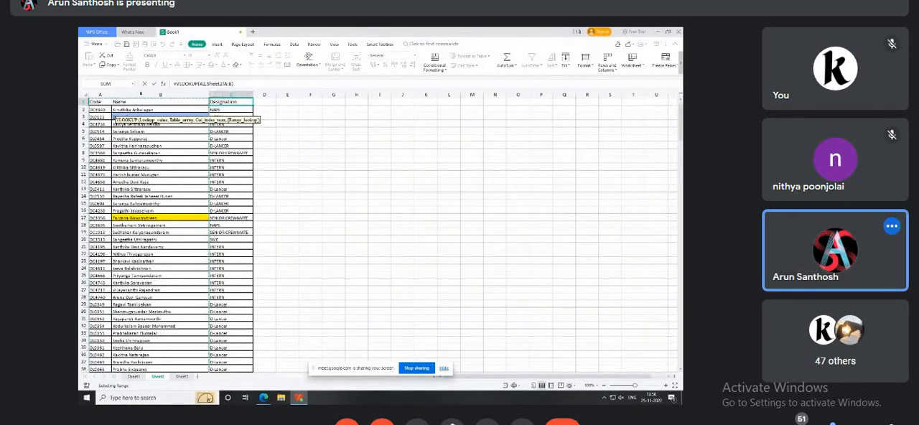
pyautogui.write(',')
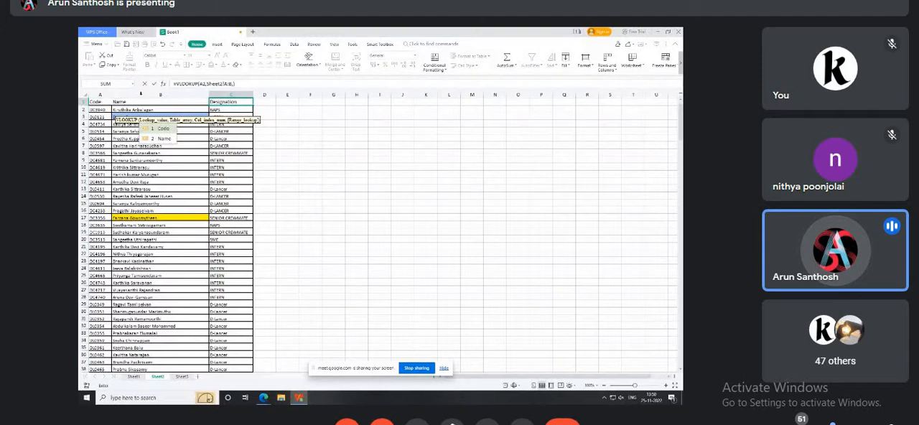
pyautogui.write('2,')
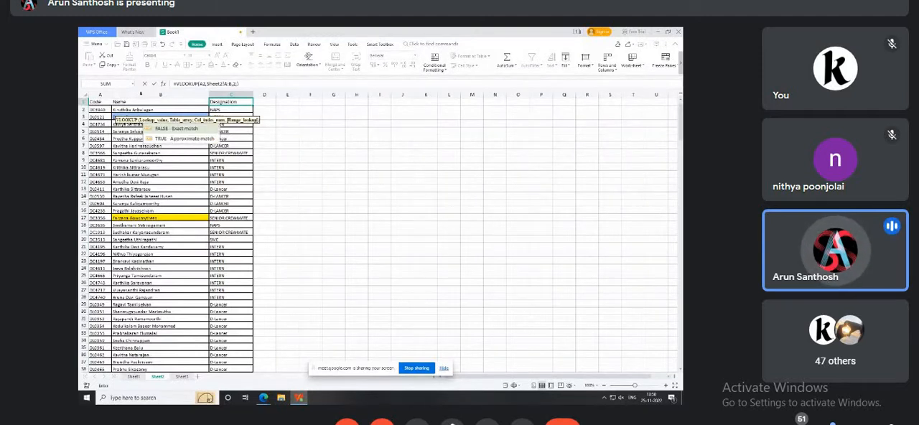
pyautogui.write('0')
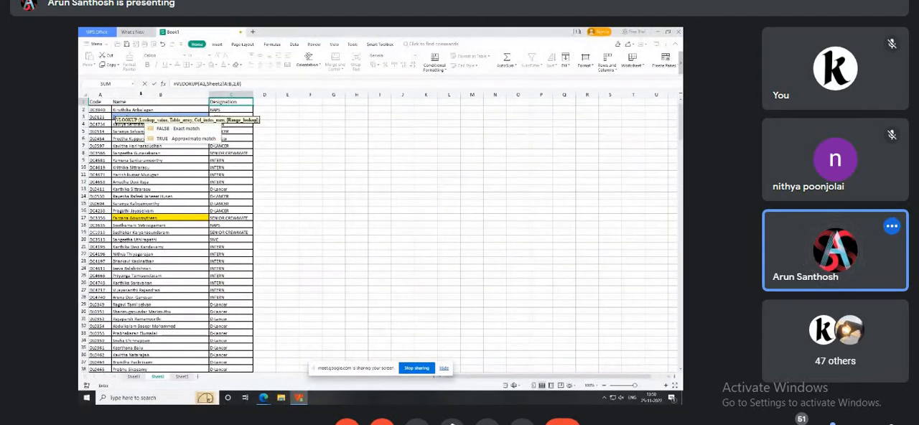
pyautogui.press('Return')
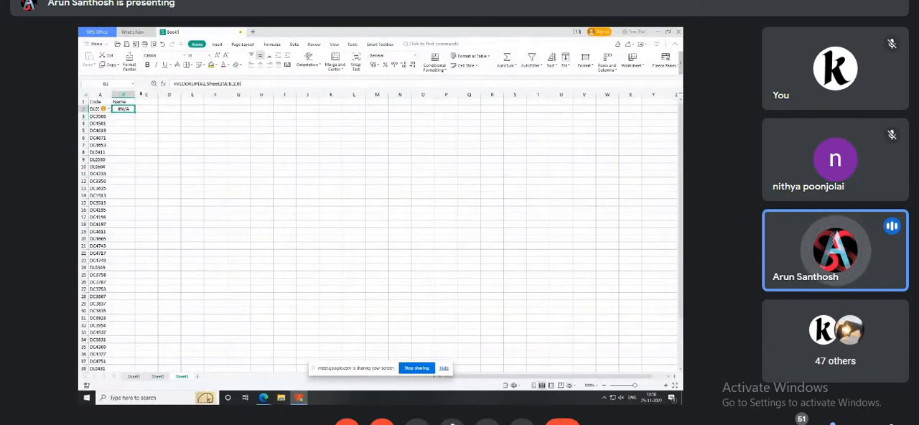
pyautogui.press('Down')
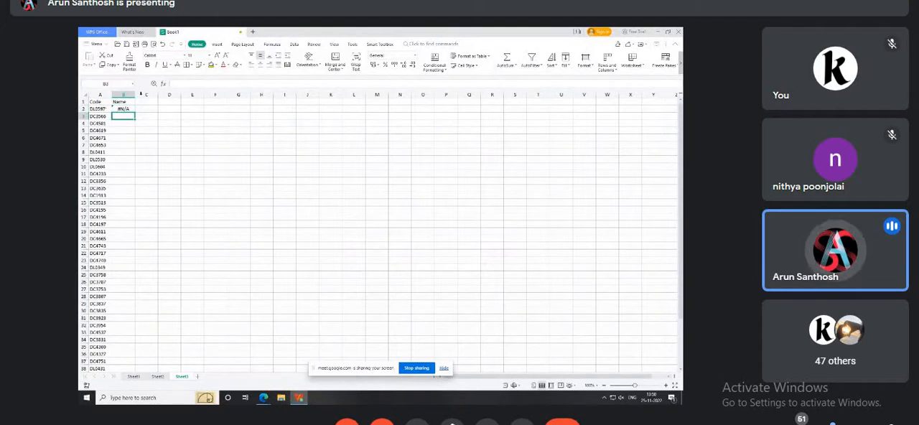
# Compare the altered code in A2 on Sheet3 with the matching code in A7 on Sheet2.
pyautogui.press('Up')
pyautogui.press('Left')
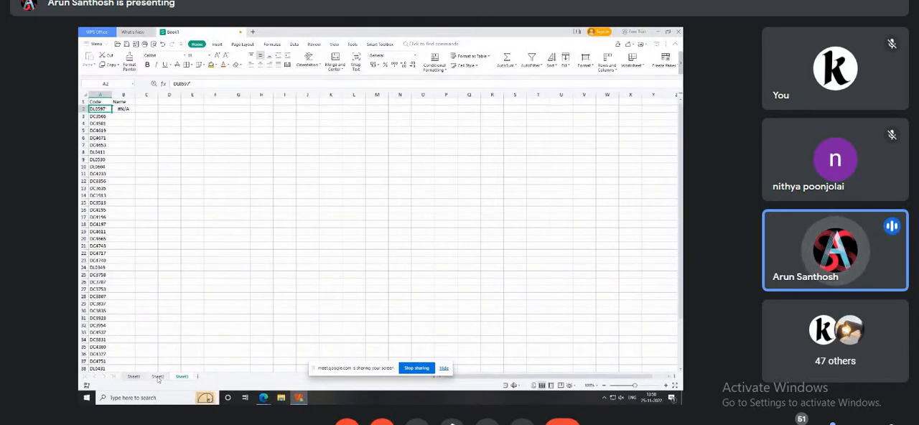
pyautogui.click(157, 376)
pyautogui.click(104, 147)
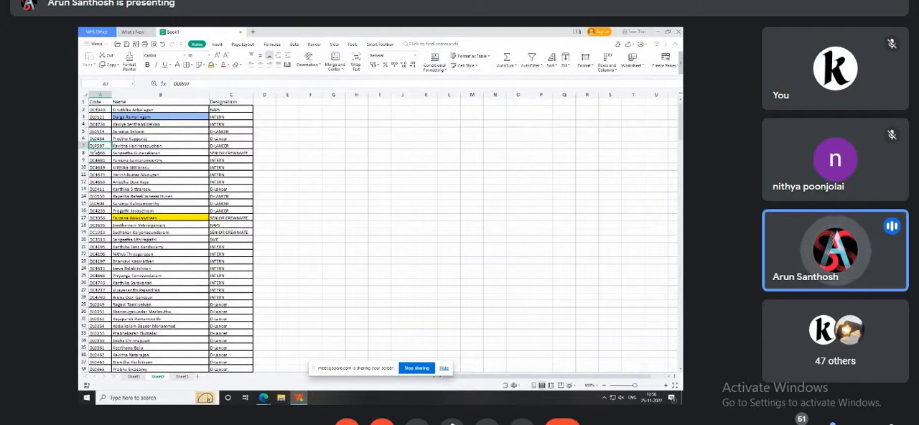
pyautogui.click(181, 376)
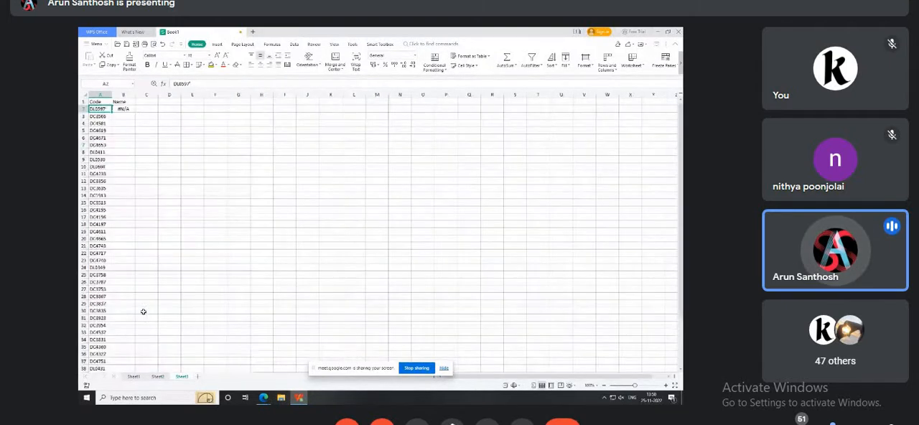
pyautogui.moveTo(195, 84); pyautogui.dragTo(188, 85)
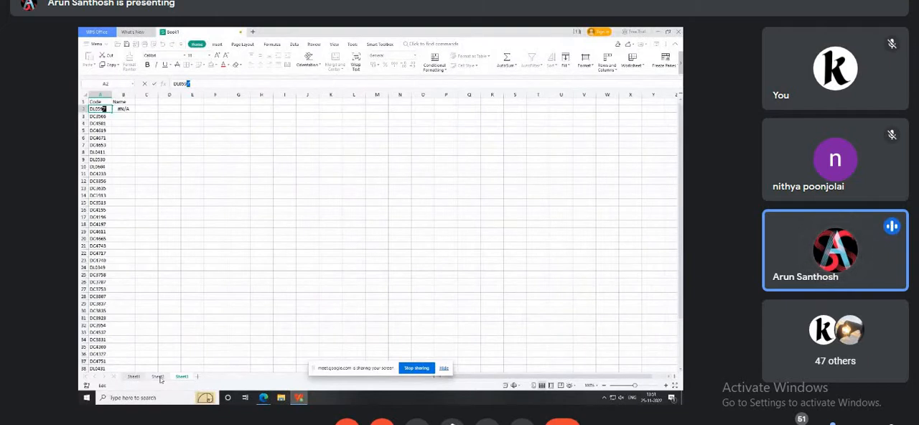
# Append an apostrophe to the code in A7 on Sheet2 and check the lookup in B2 against A2 on Sheet3.
pyautogui.click(159, 376)
pyautogui.doubleClick(104, 147)
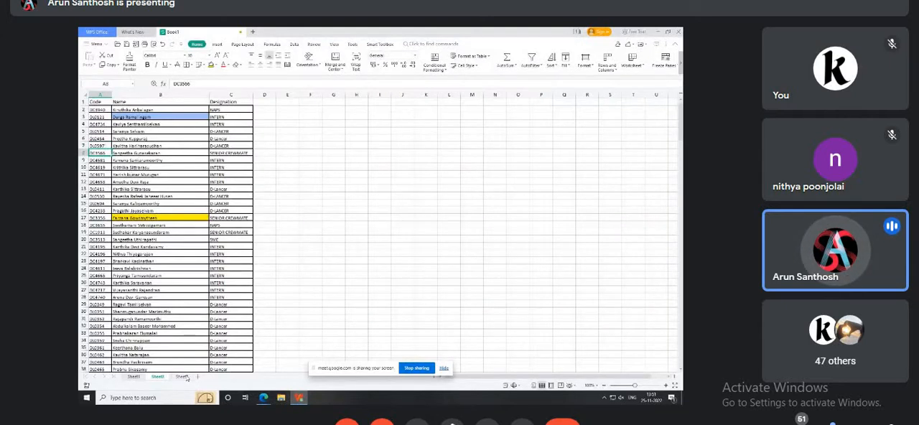
pyautogui.click(181, 376)
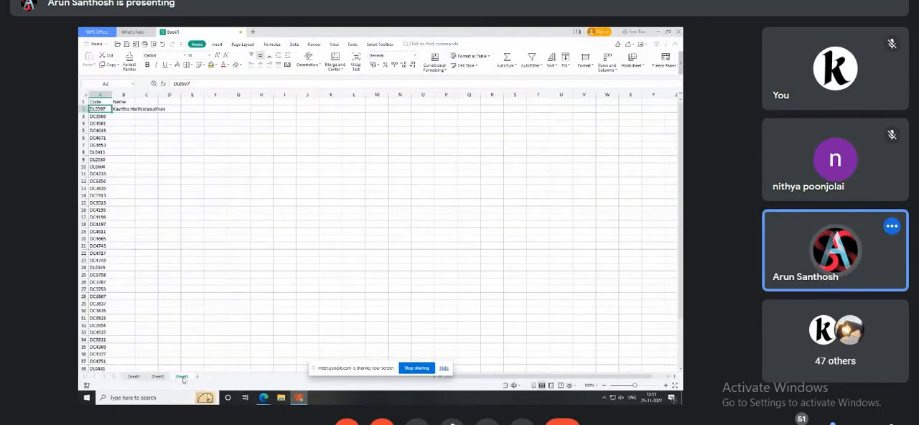
pyautogui.click(117, 108)
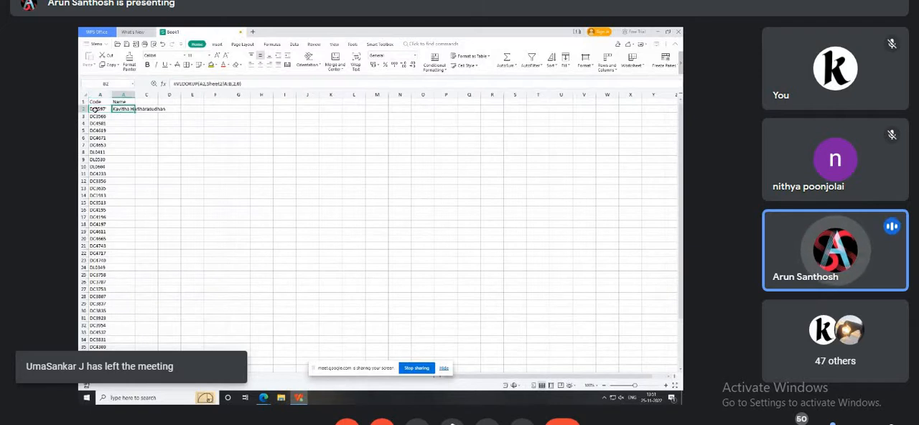
pyautogui.press('Left')
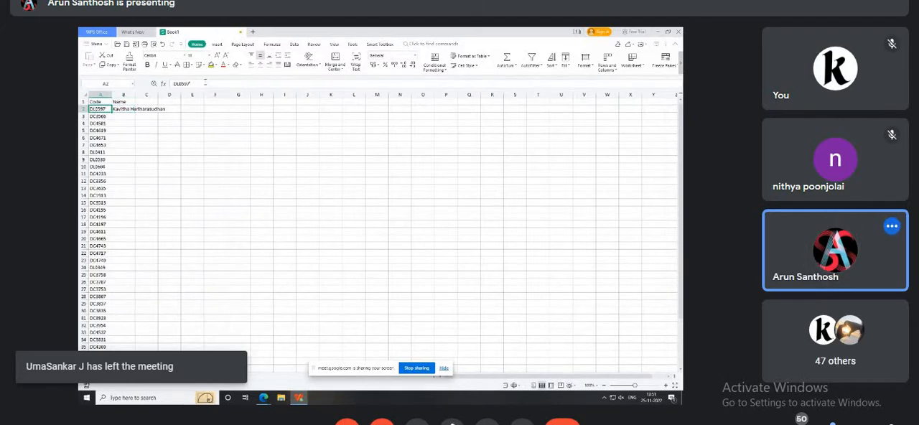
pyautogui.press('Right')
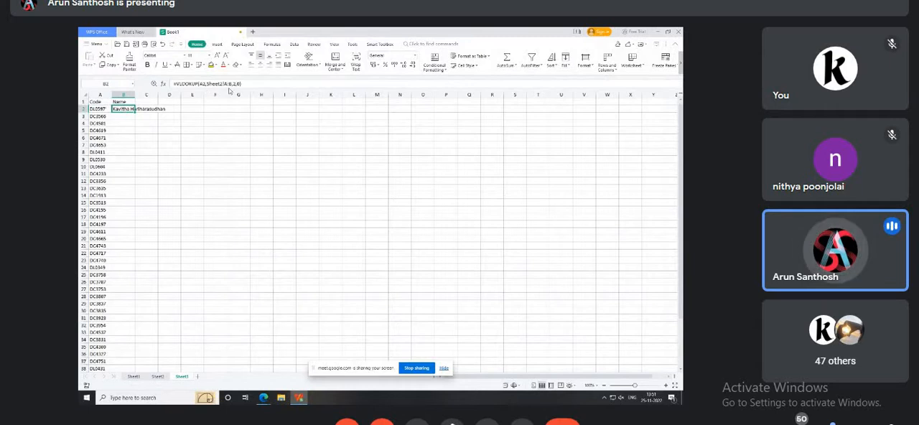
pyautogui.press('Left')
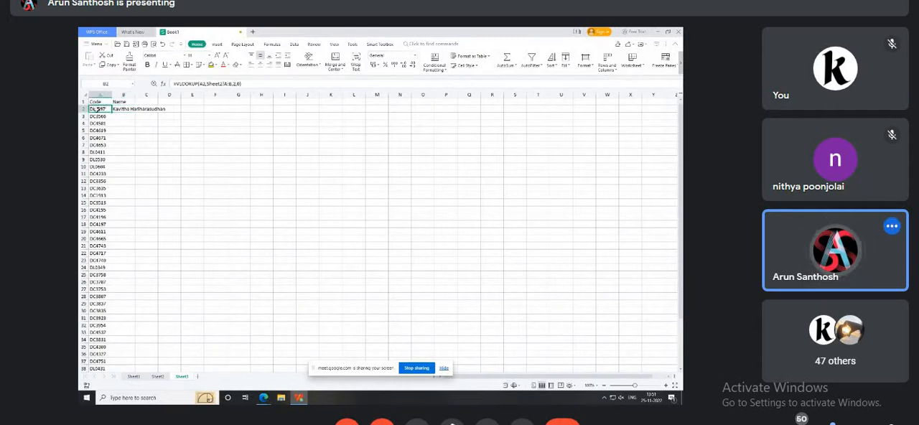
# Remove the apostrophe from the code in A7 on Sheet2 and return to Sheet3.
pyautogui.click(158, 377)
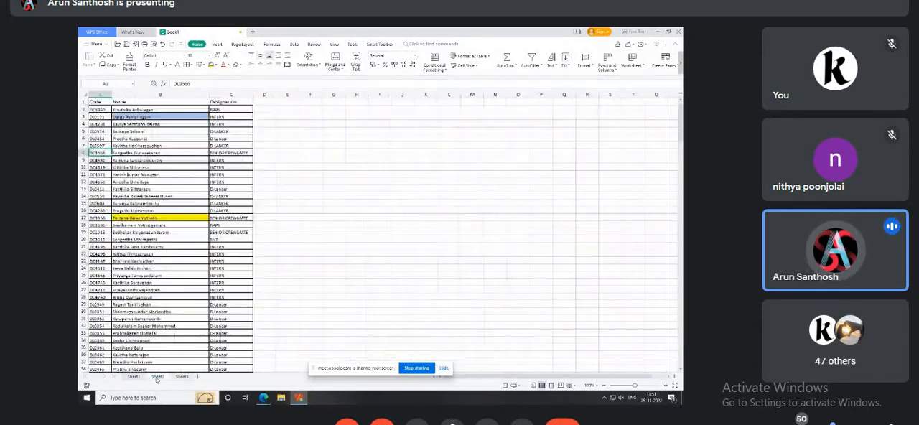
pyautogui.press('Up')
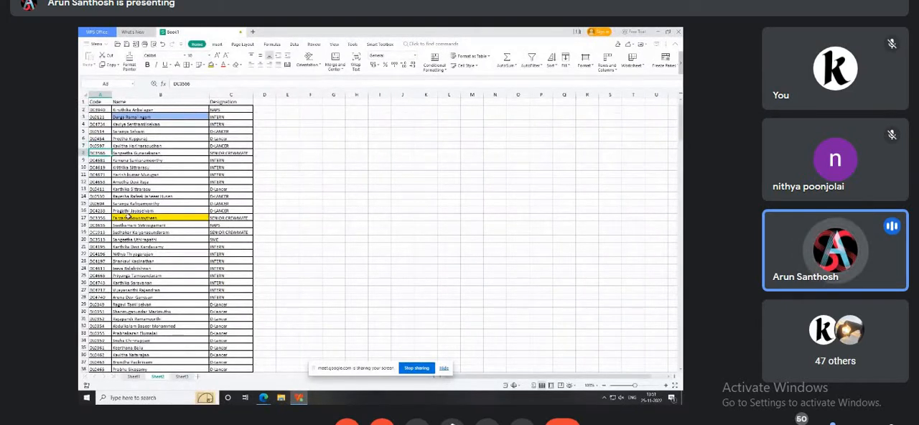
pyautogui.click(182, 376)
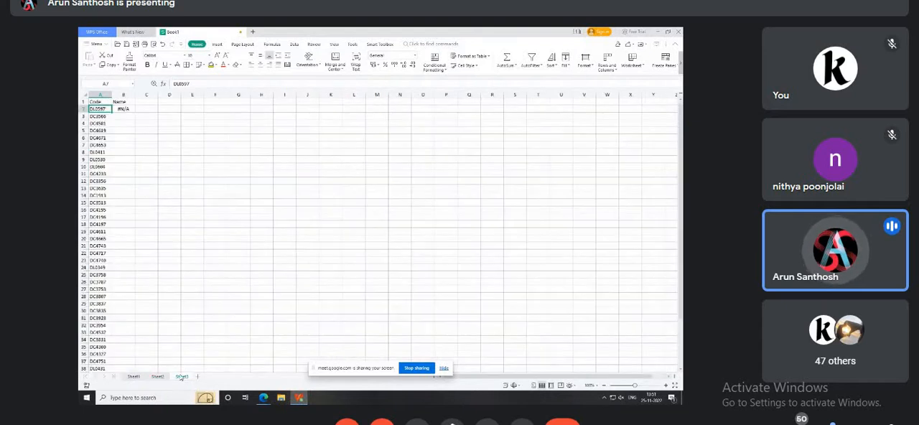
# Change the range lookup argument of the VLOOKUP in B2 to 1 for an approximate match.
pyautogui.click(130, 108)
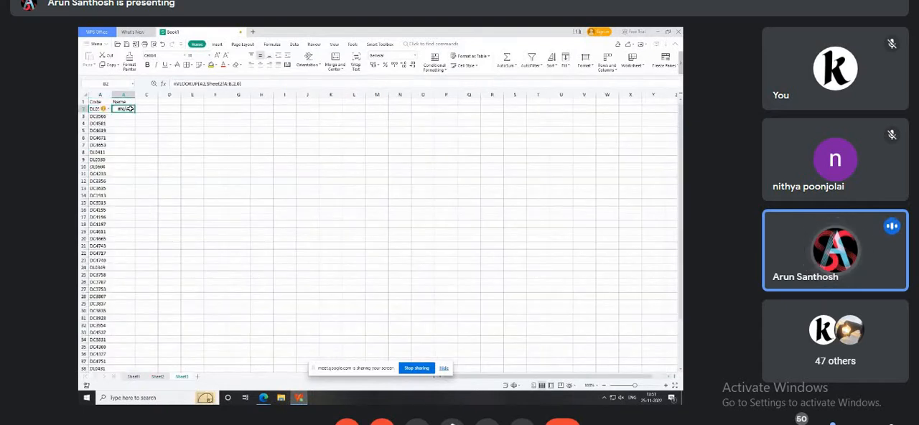
pyautogui.doubleClick(130, 108)
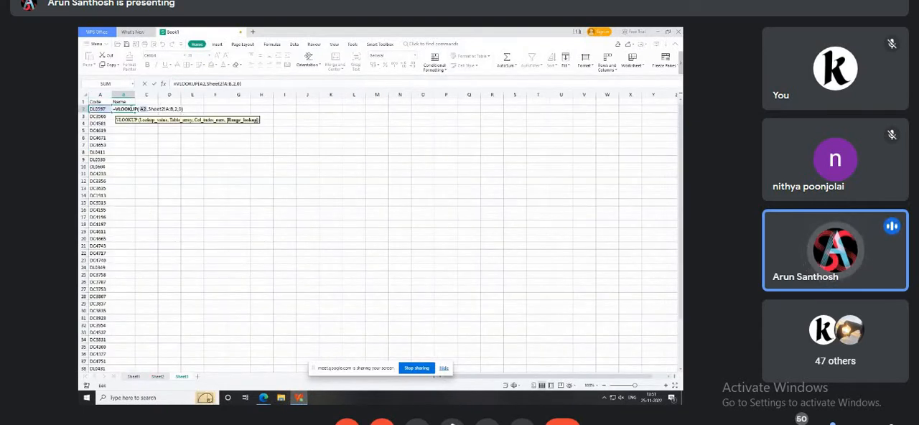
pyautogui.press('BackSpace')
pyautogui.write('1')
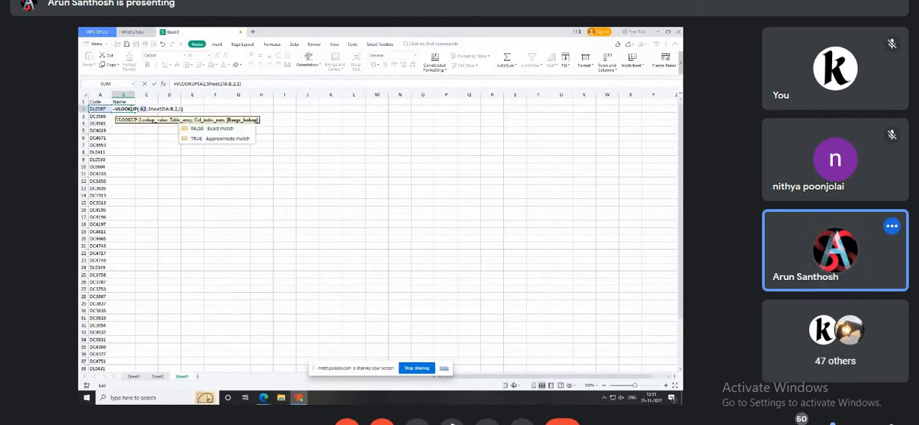
pyautogui.press('Return')
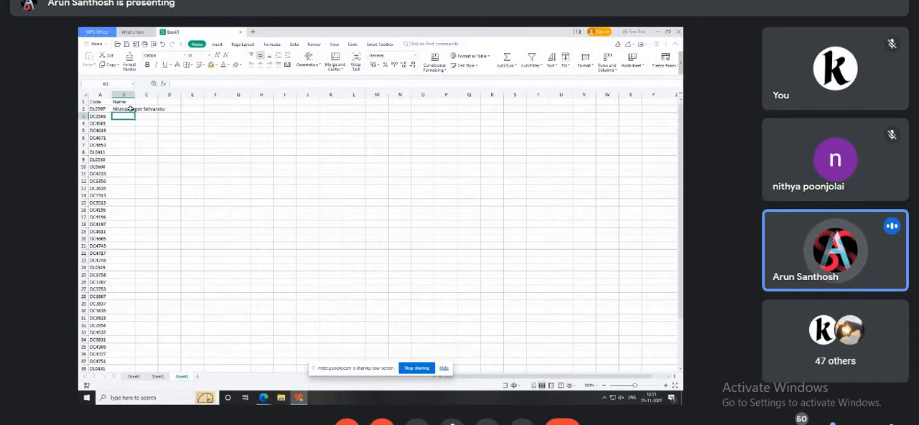
# Examine the characters of the altered code in A2 against the approximate-match lookup in B2 on Sheet3.
pyautogui.press('Up')
pyautogui.press('Left')
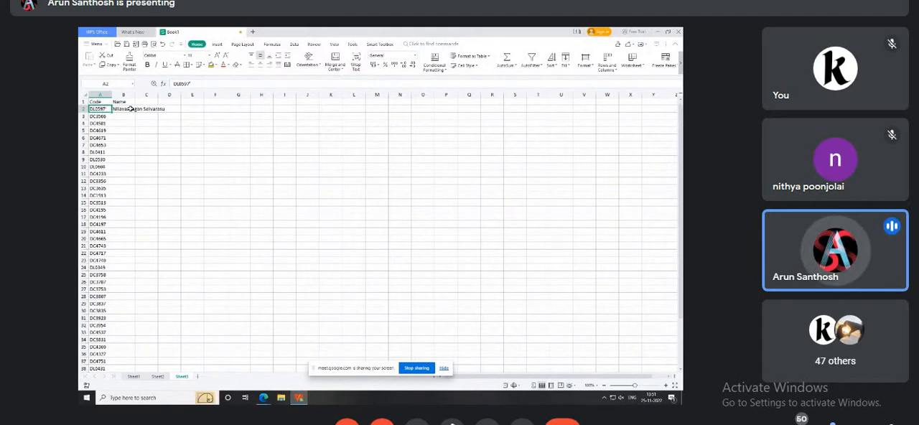
pyautogui.doubleClick(93, 110)
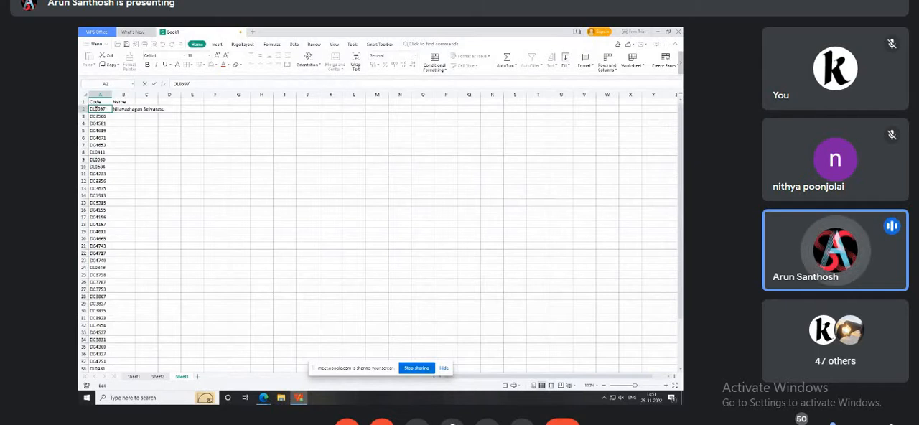
pyautogui.moveTo(101, 109); pyautogui.dragTo(90, 110)
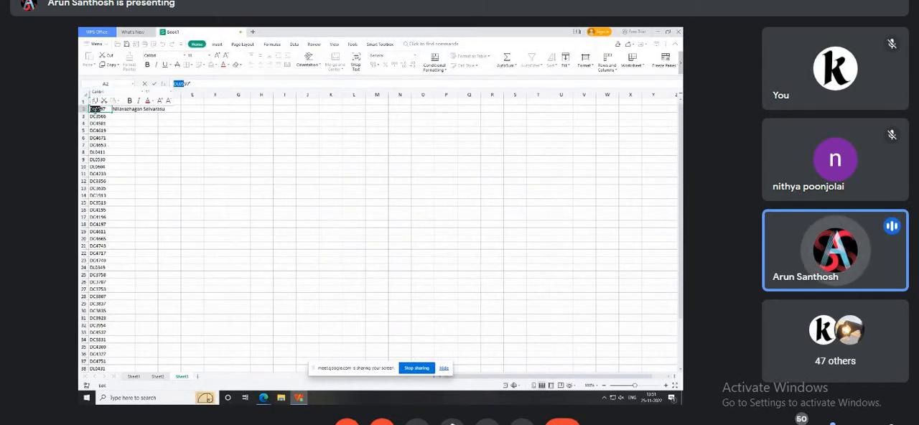
pyautogui.click(96, 110)
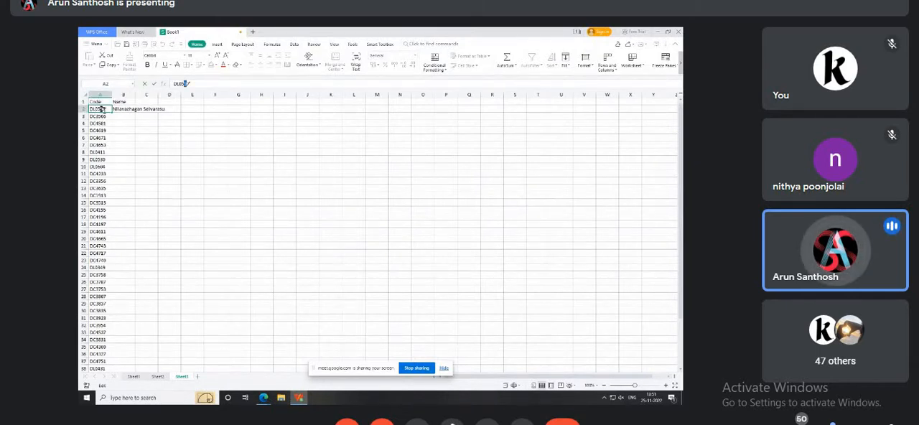
pyautogui.moveTo(101, 109); pyautogui.dragTo(104, 110)
pyautogui.click(93, 109)
pyautogui.click(123, 109)
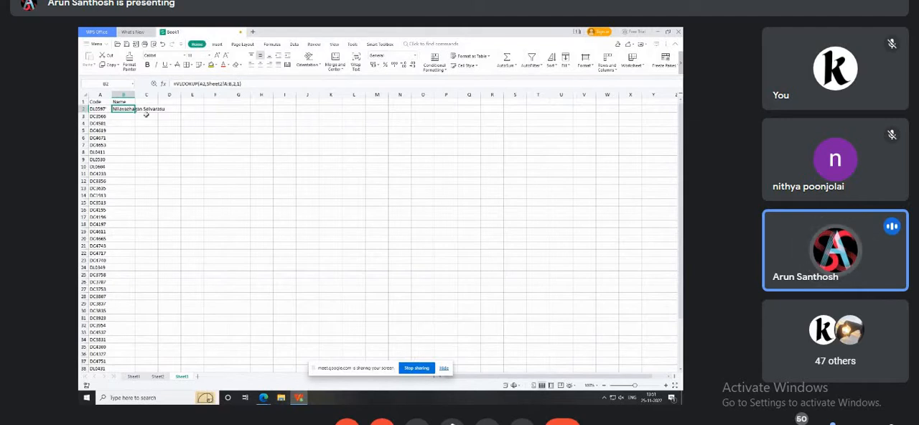
pyautogui.click(101, 109)
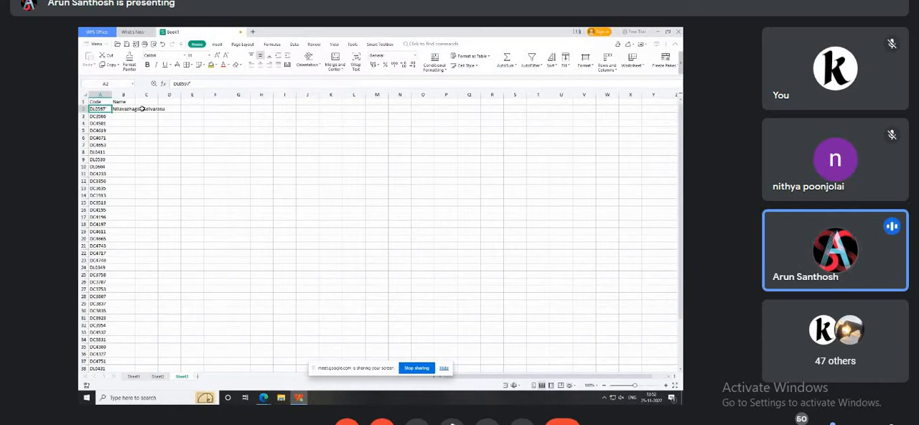
# Set the range lookup argument of the VLOOKUP in B2 to 0 for an exact match.
pyautogui.click(125, 109)
pyautogui.doubleClick(130, 109)
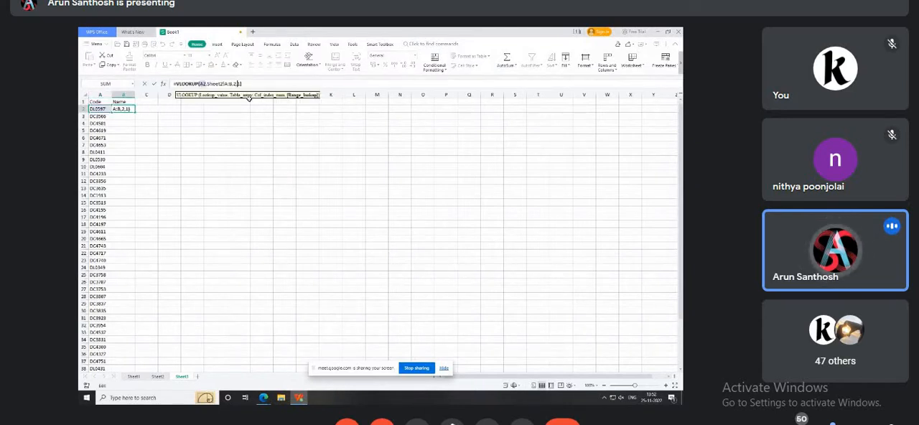
pyautogui.press('BackSpace')
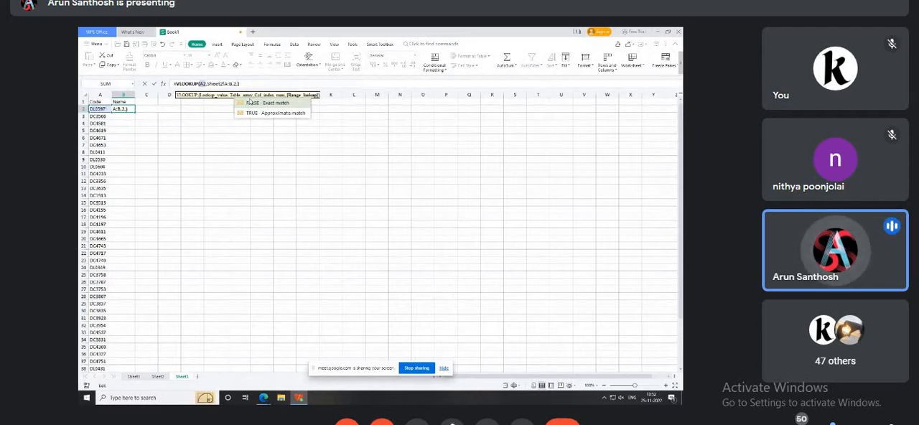
pyautogui.write('0')
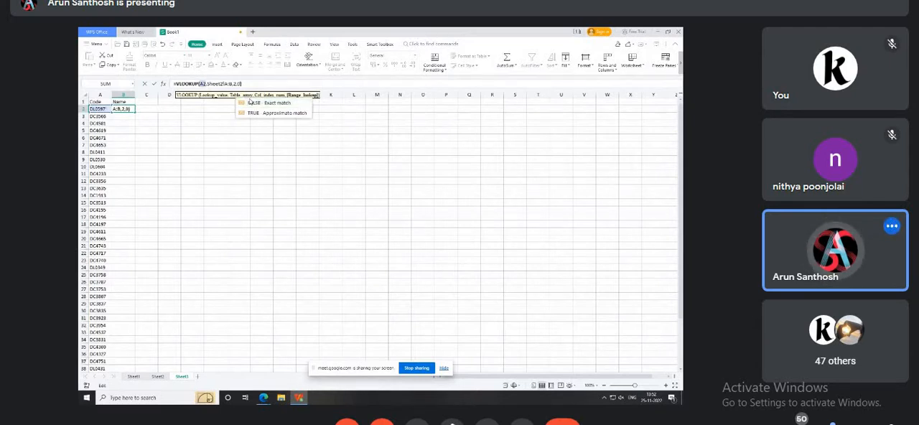
pyautogui.press('Return')
pyautogui.press('Up')
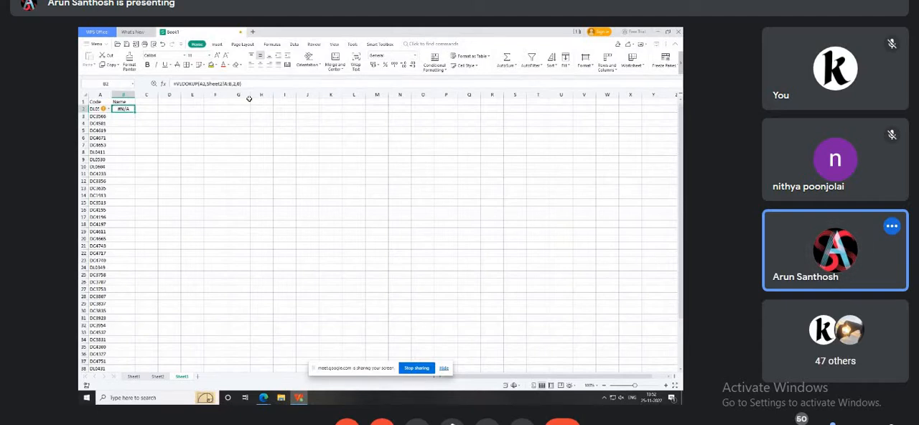
# Remove the trailing apostrophe from the code in A2 on Sheet3.
pyautogui.press('Left')
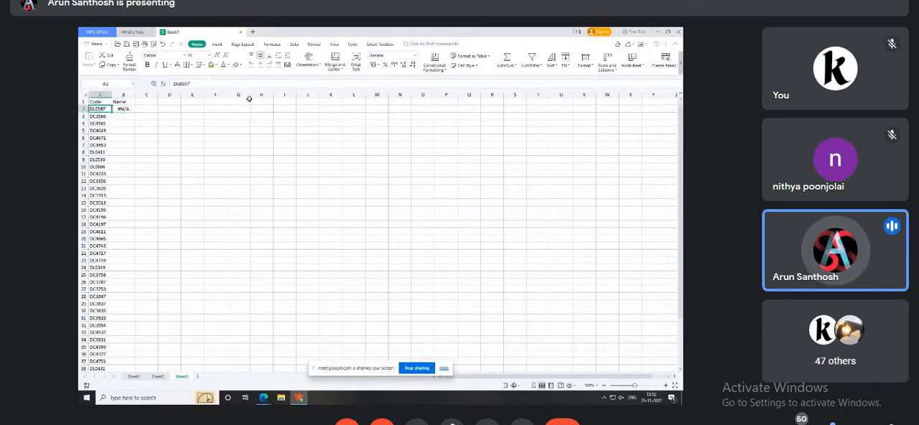
pyautogui.press('F2')
pyautogui.press('Return')
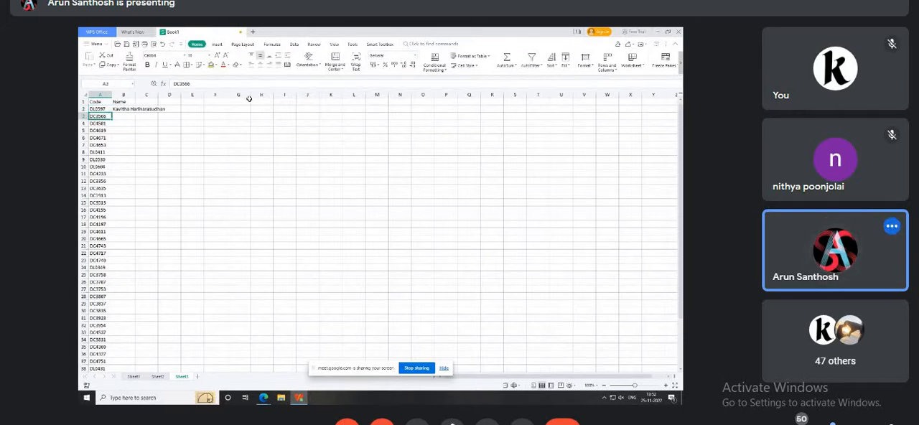
# Enter the header Designation in C1 on Sheet3.
pyautogui.press('Up')
pyautogui.press('Right')
pyautogui.press('Up')
pyautogui.press('Right')
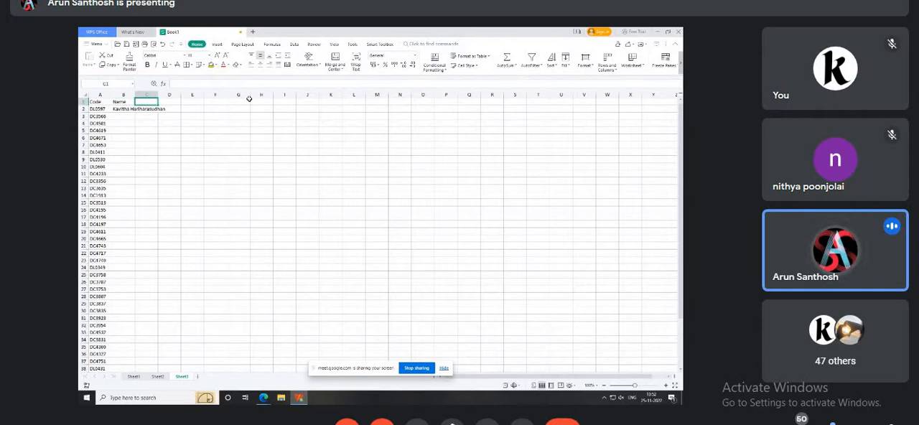
pyautogui.write('Desi')
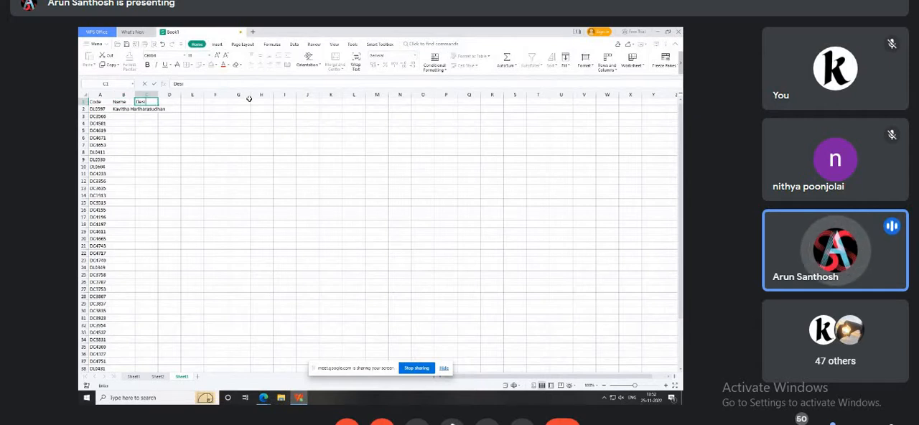
pyautogui.write('gna')
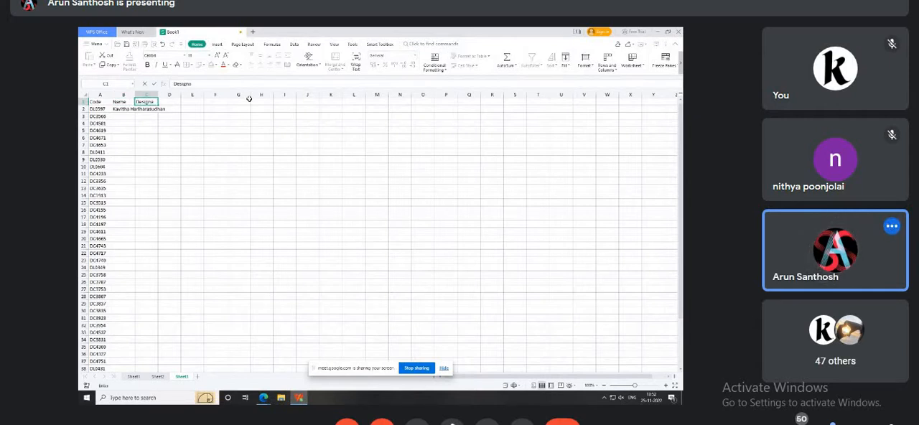
pyautogui.write('tion')
pyautogui.press('Return')
# Fill the VLOOKUP formula from B2 down the Name column to the last code in row 45.
pyautogui.press('Left')
pyautogui.press('Left')
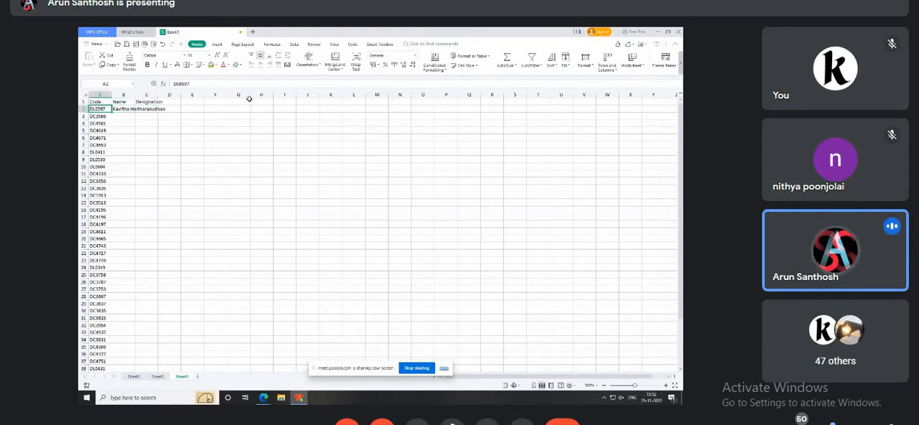
pyautogui.hotkey('ctrl', 'Down')
pyautogui.press('Right')
pyautogui.hotkey('ctrl', 'shift', 'Up')
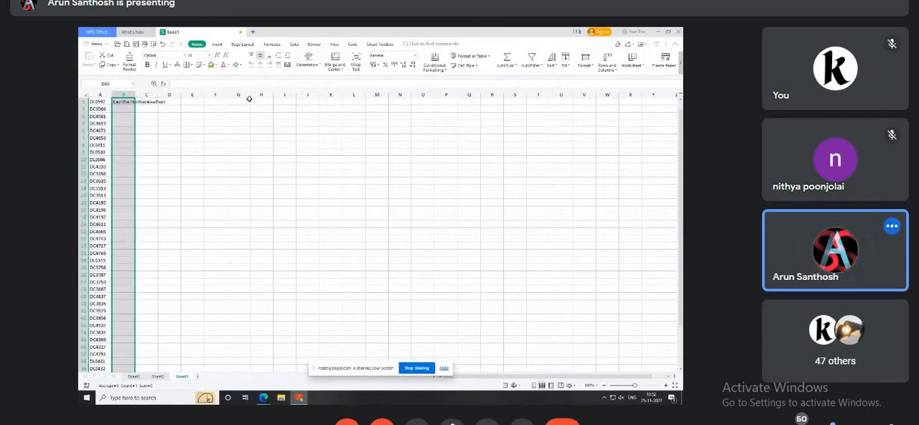
pyautogui.hotkey('ctrl', 'd')
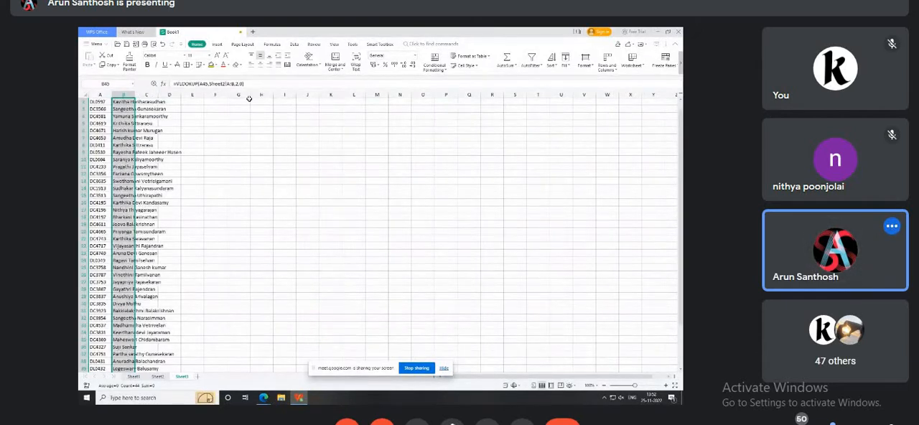
pyautogui.hotkey('shift', 'F10')
pyautogui.press('Escape')
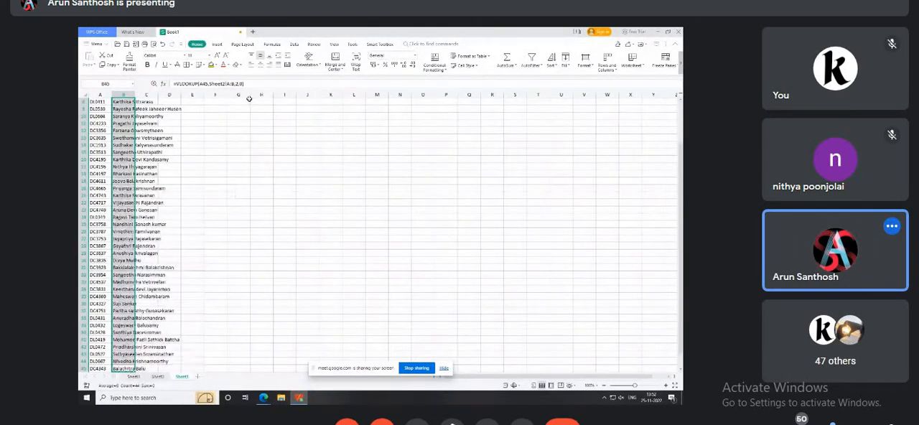
# Autofit the widths of the Name and Designation columns on Sheet3.
pyautogui.hotkey('ctrl', 'Up')
pyautogui.press('Down')
pyautogui.press('Right')
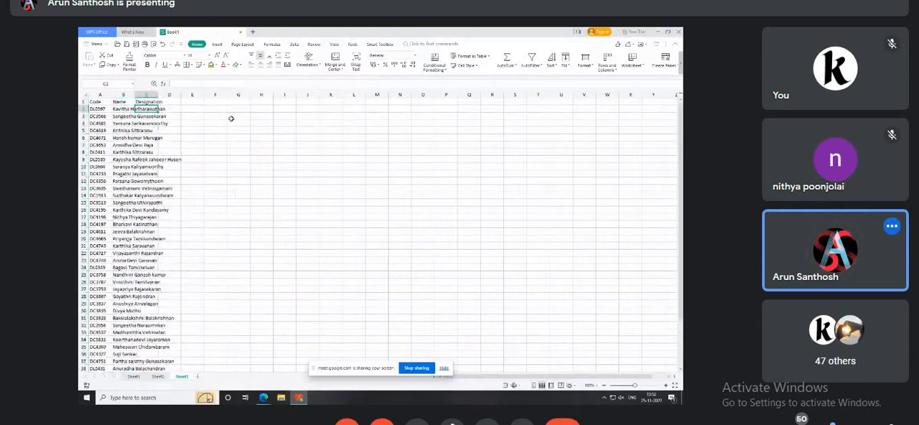
pyautogui.doubleClick(136, 95)
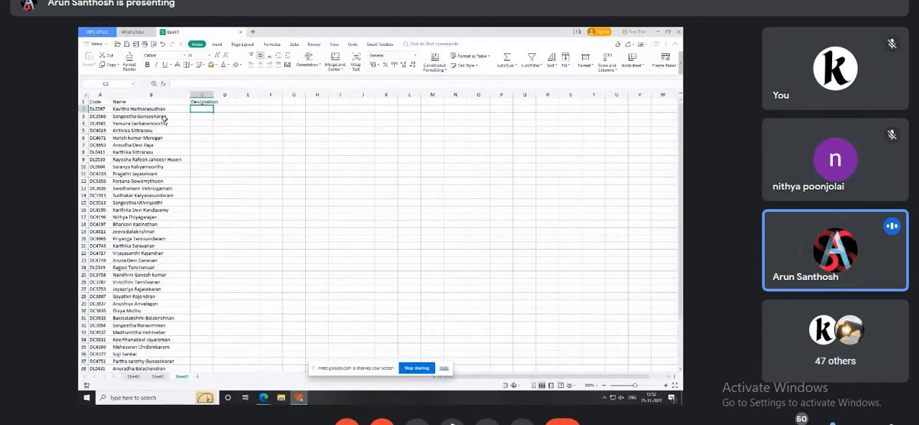
pyautogui.doubleClick(213, 95)
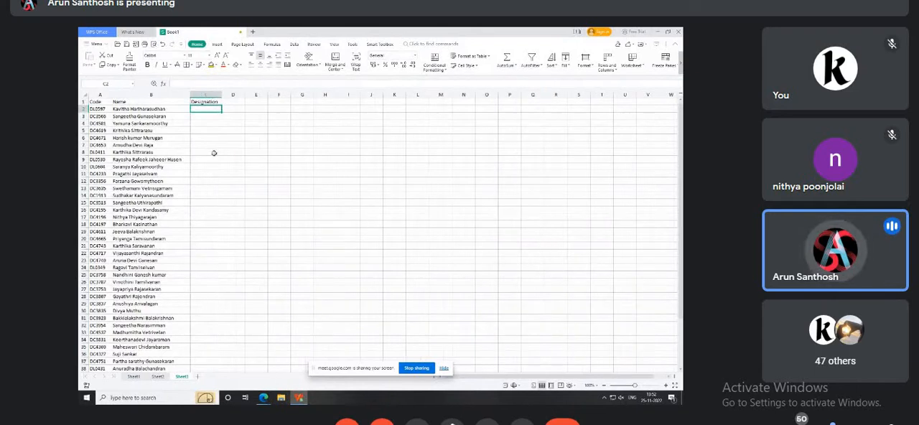
# Check the Designation column on Sheet2, and start a VLOOKUP in C2 on Sheet3 with A2 as the lookup value.
pyautogui.click(158, 377)
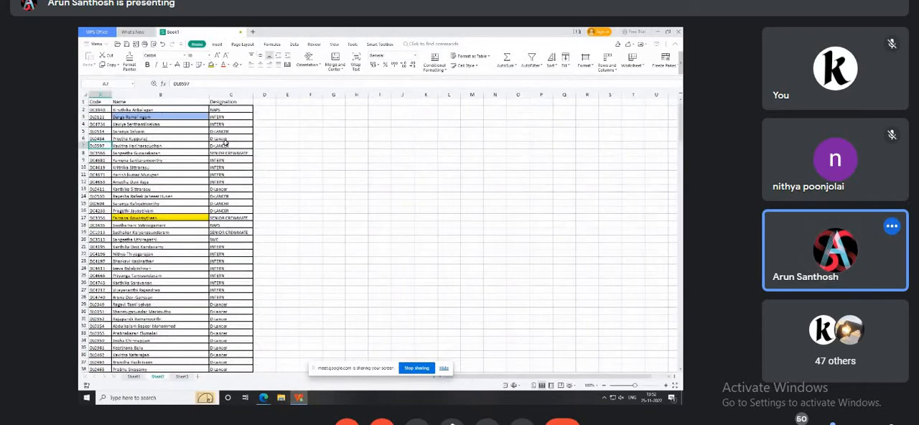
pyautogui.click(181, 376)
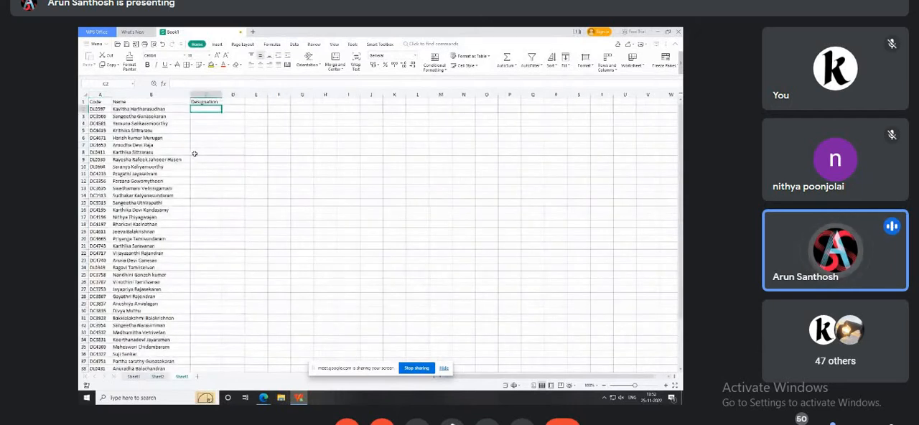
pyautogui.write('=vl')
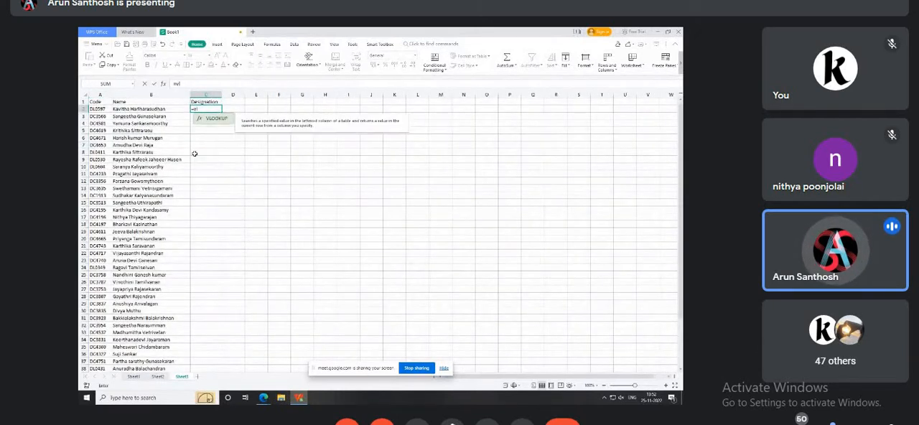
pyautogui.write('oo')
pyautogui.press('Tab')
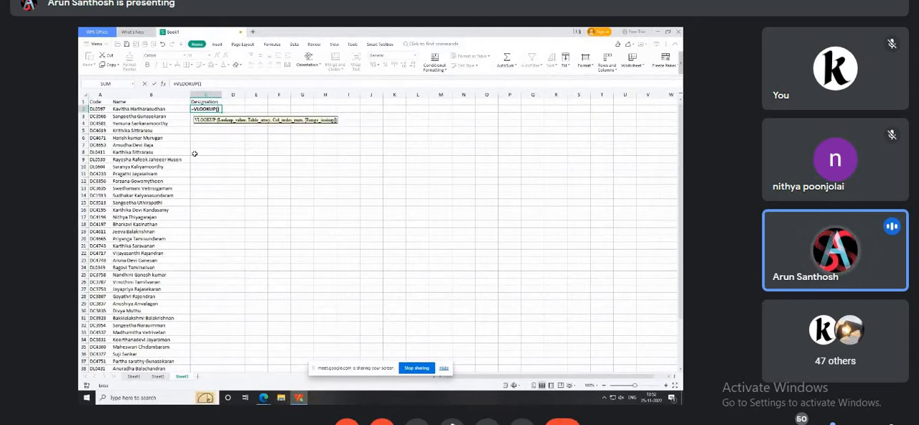
pyautogui.click(100, 109)
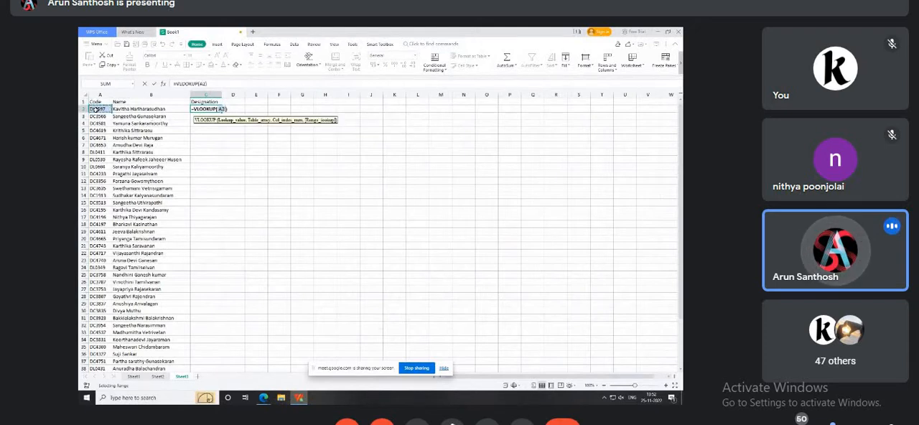
pyautogui.write(',')
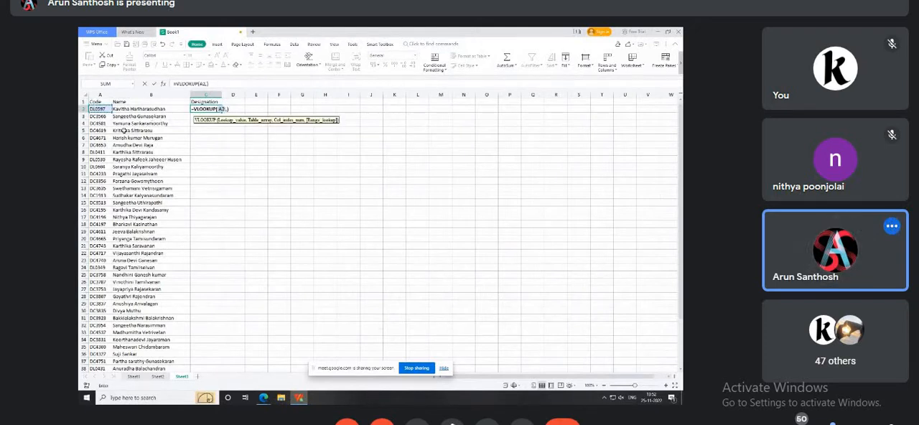
# Complete the VLOOKUP in C2 with table array Sheet2!A:C, column index 3 and range lookup 0 for an exact match.
pyautogui.click(157, 376)
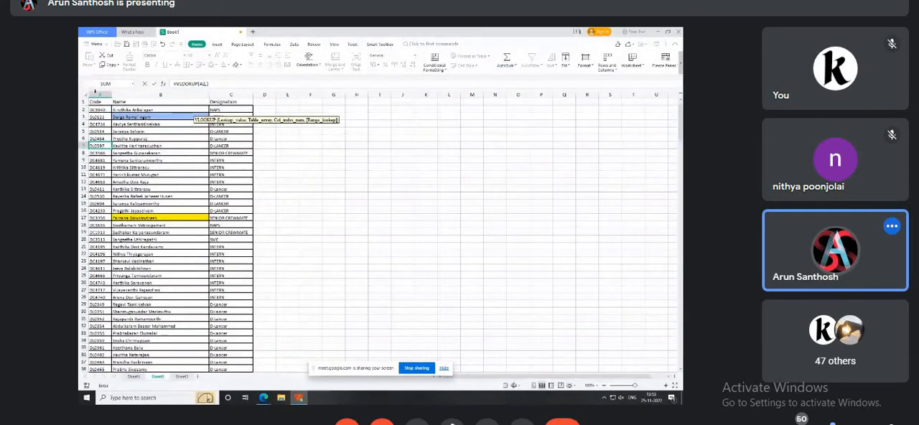
pyautogui.click(94, 94)
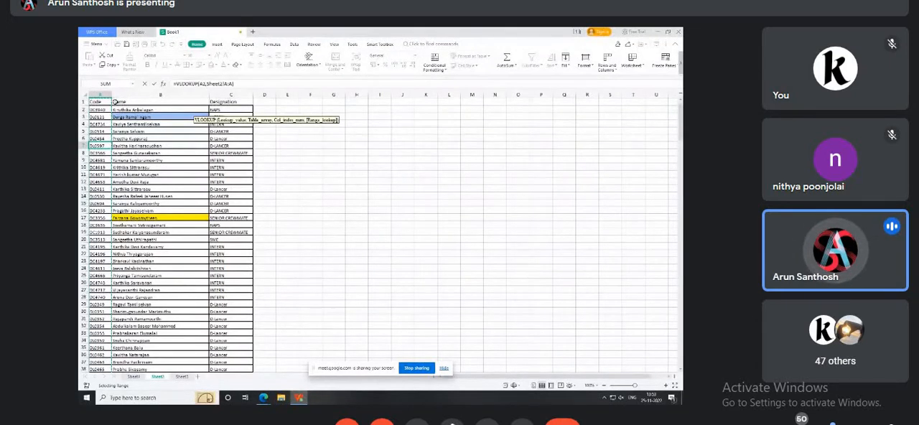
pyautogui.moveTo(102, 91); pyautogui.dragTo(223, 90)
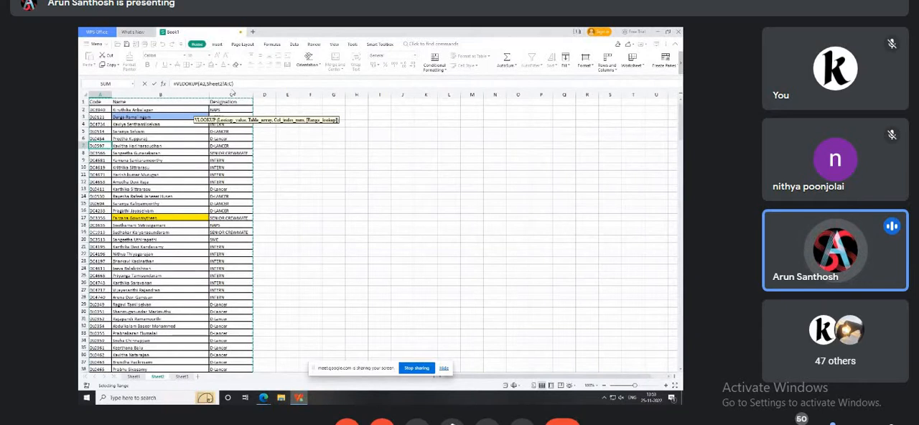
pyautogui.write(',')
pyautogui.click(232, 83)
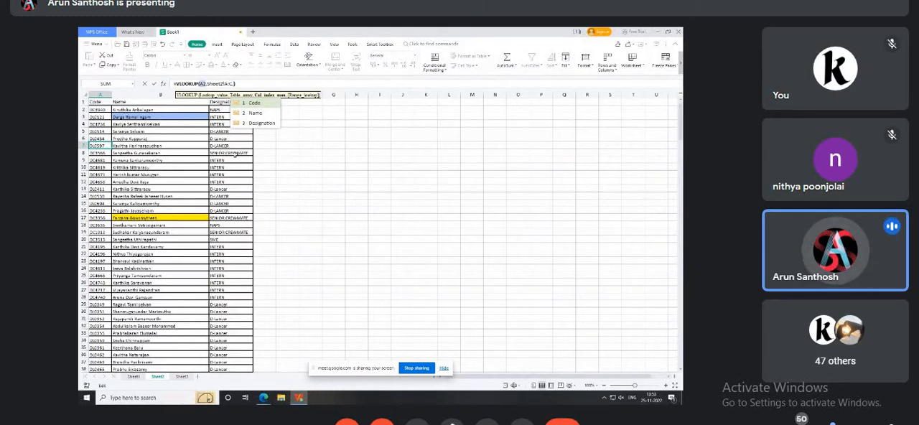
pyautogui.write('3')
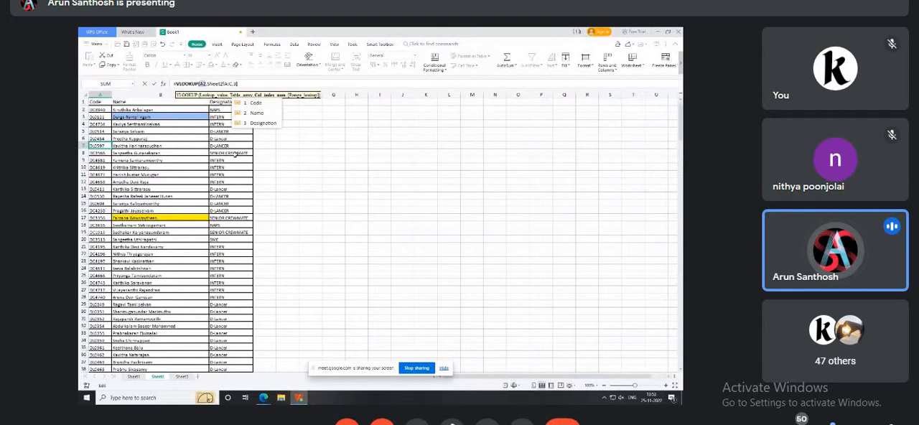
pyautogui.write(',')
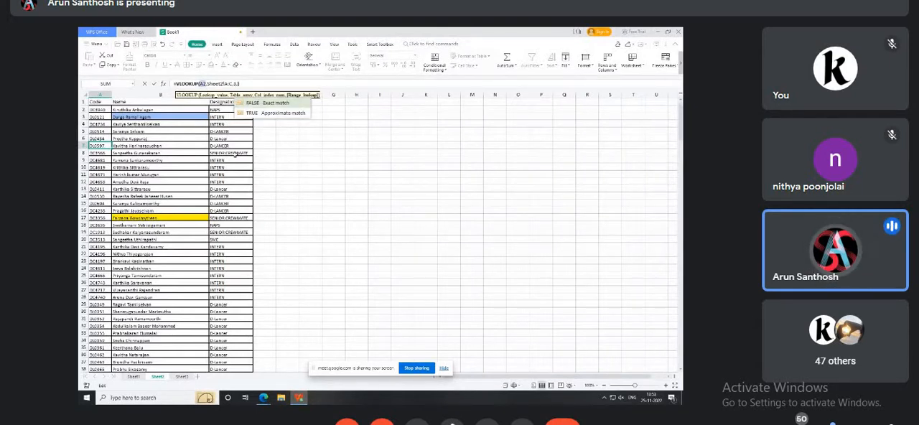
pyautogui.write('0')
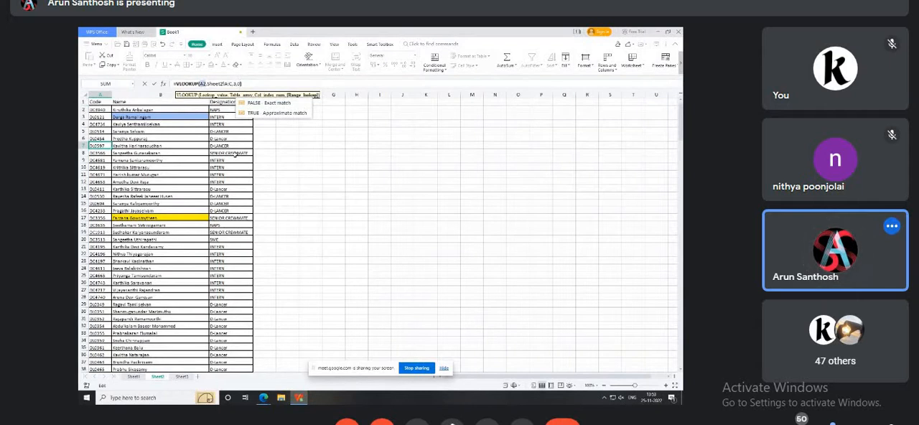
pyautogui.press('Return')
# Fill the VLOOKUP formula from C2 down the Designation column to row 45.
pyautogui.hotkey('ctrl', 'pagedown')
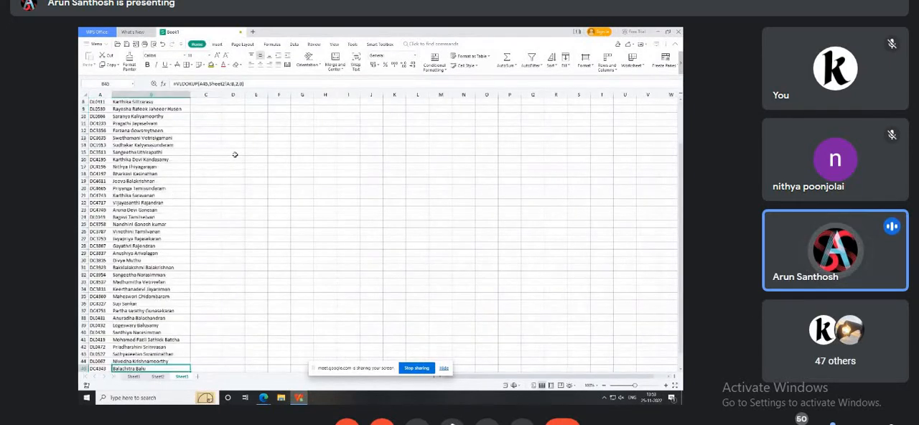
pyautogui.press('Right')
pyautogui.hotkey('ctrl', 'shift', 'Up')
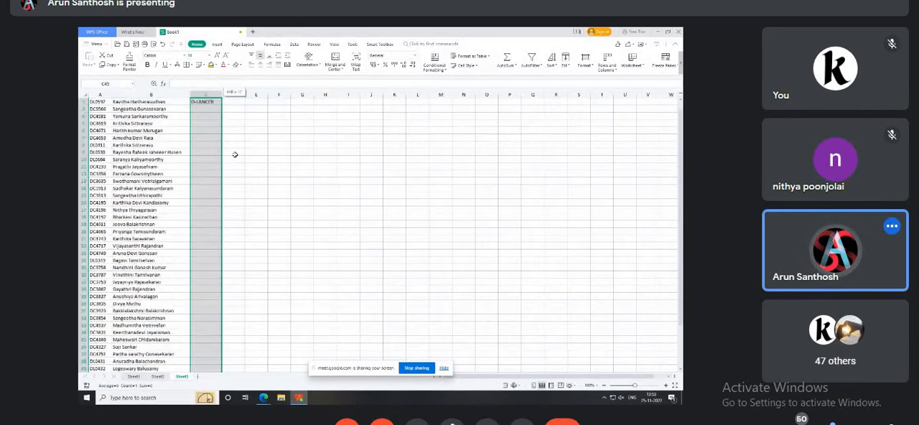
pyautogui.hotkey('ctrl', 'd')
pyautogui.hotkey('ctrl', 'shift', 'Down')
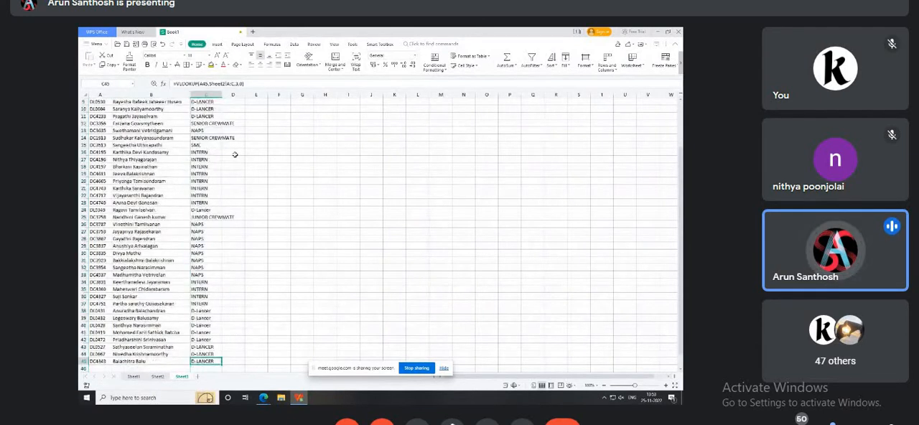
pyautogui.hotkey('ctrl', 'Up')
pyautogui.press('Down')
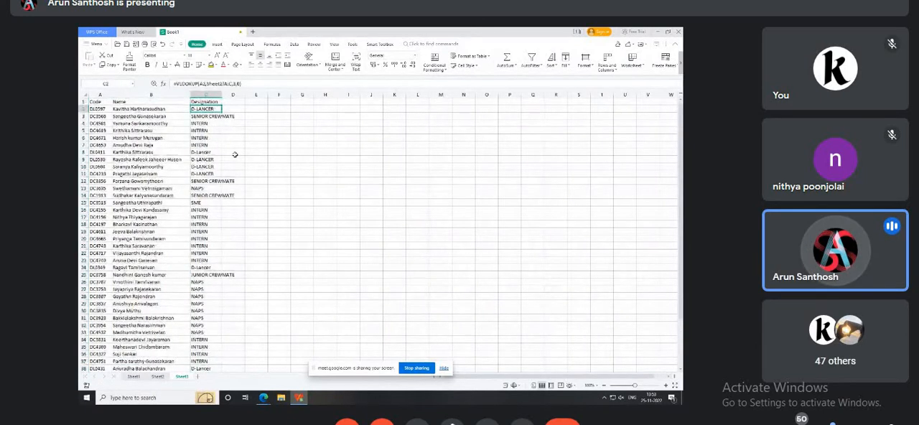
# Compare the Name and Designation lookups on Sheet3 with their source columns on Sheet2.
pyautogui.press('Left')
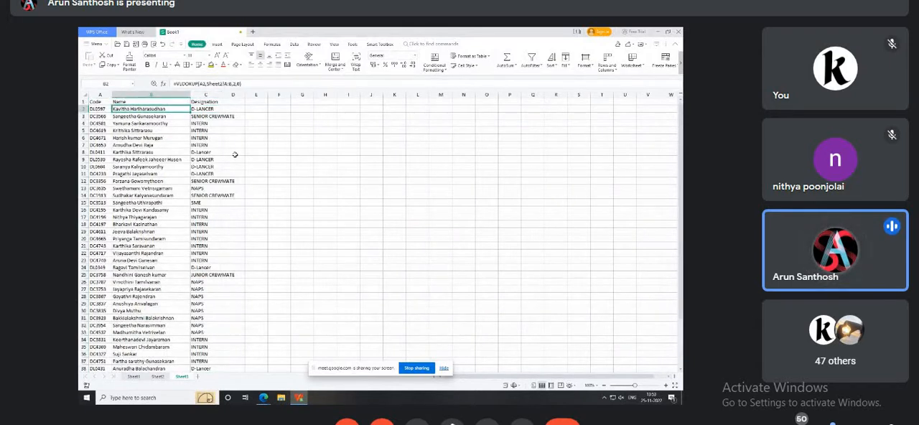
pyautogui.click(159, 376)
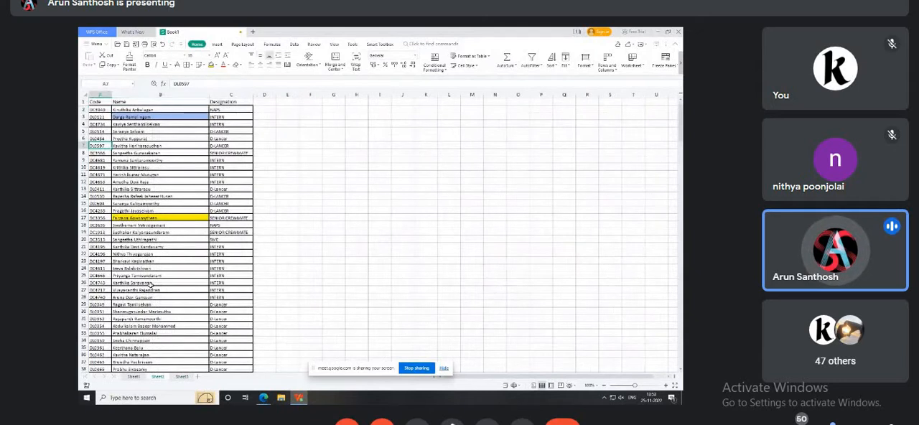
pyautogui.click(184, 376)
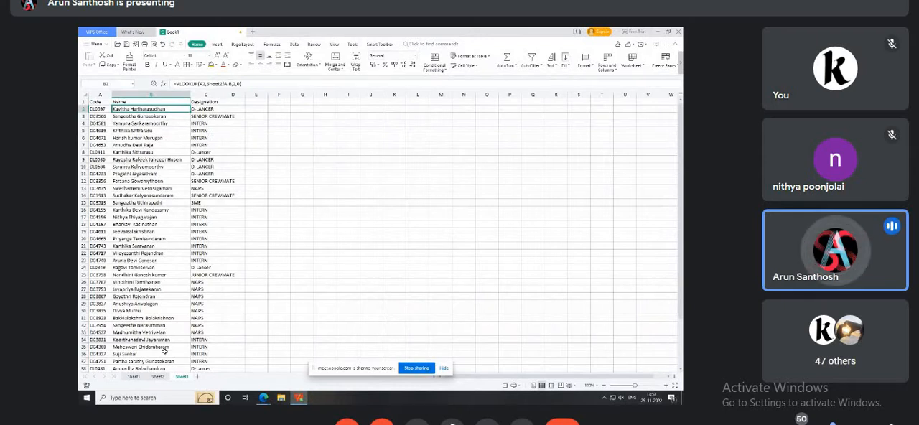
pyautogui.click(162, 377)
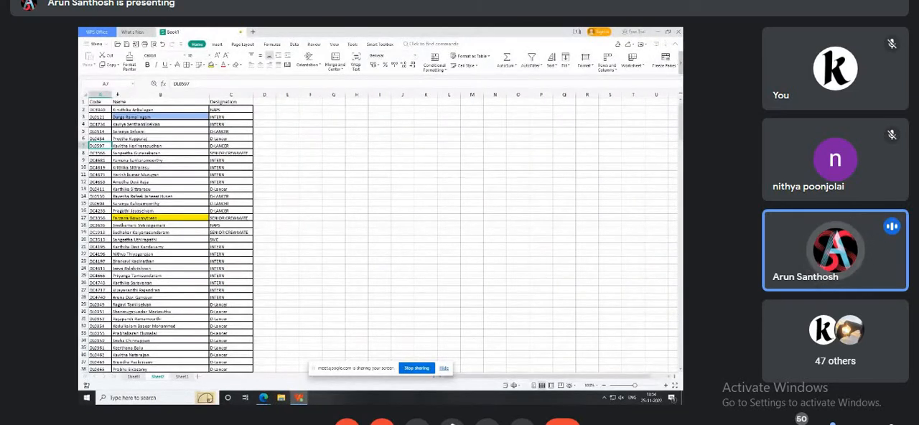
pyautogui.click(231, 101)
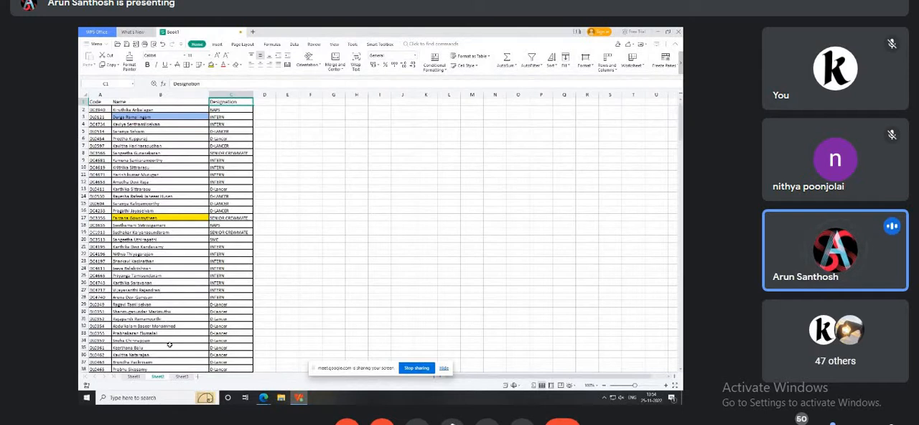
pyautogui.click(182, 377)
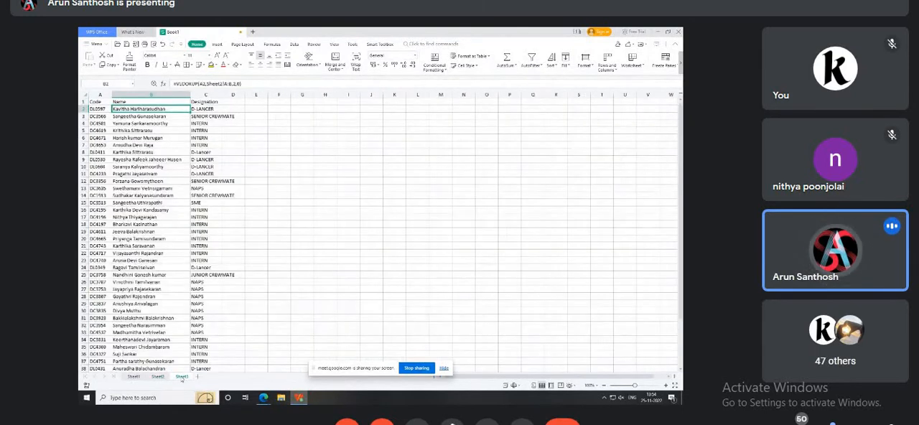
# Review the Designation column on Sheet3, and examine the columns on either side of Name on Sheet2.
pyautogui.click(215, 95)
pyautogui.doubleClick(220, 95)
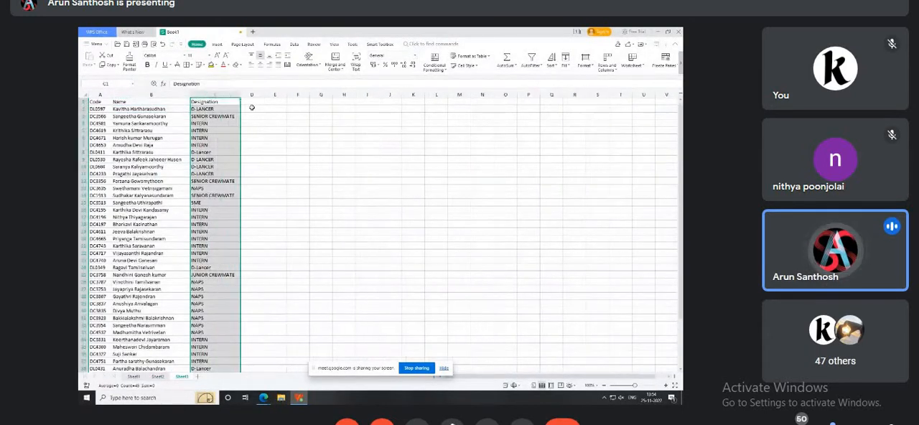
pyautogui.click(252, 108)
pyautogui.click(158, 377)
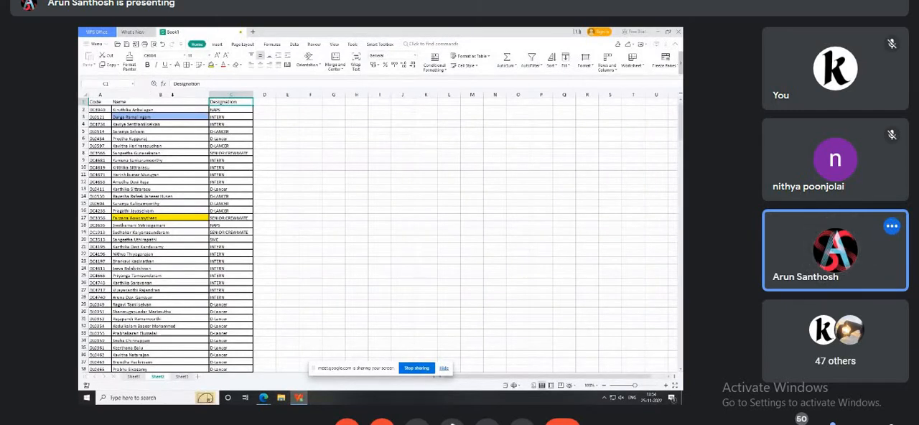
pyautogui.moveTo(172, 94)
pyautogui.mouseDown()
pyautogui.moveTo(304, 94)
pyautogui.moveTo(346, 119)
pyautogui.mouseUp()
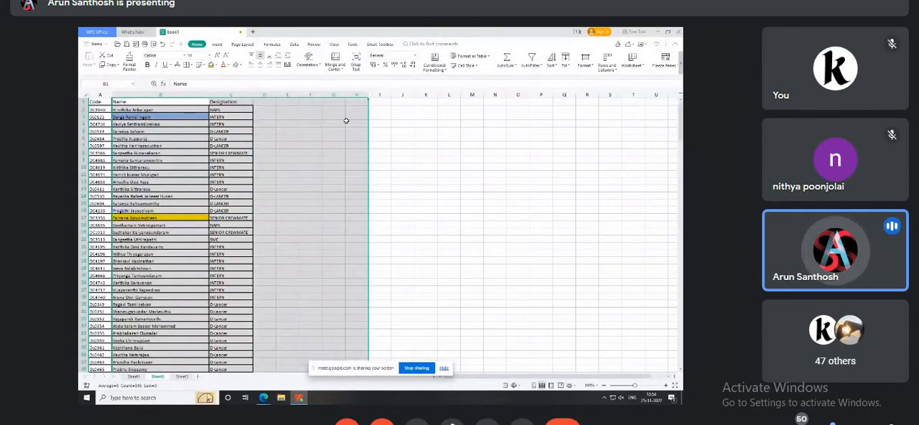
pyautogui.click(388, 159)
pyautogui.moveTo(172, 94); pyautogui.dragTo(91, 93)
pyautogui.click(150, 143)
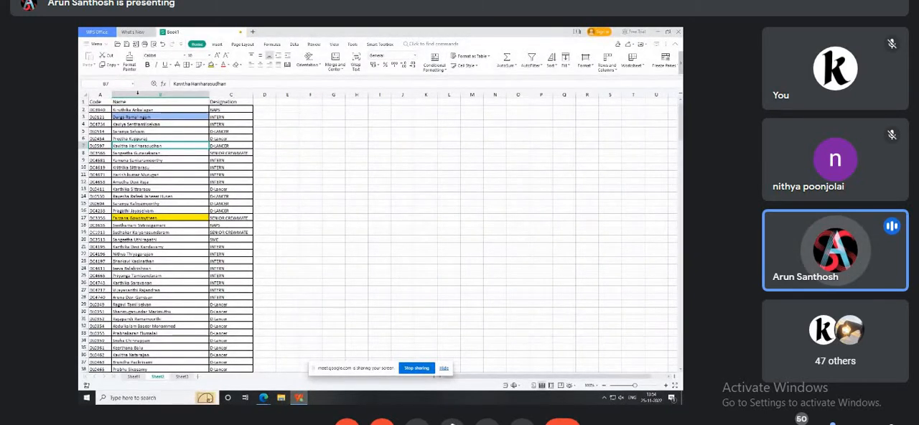
# Examine the Name through Designation columns on Sheet2 as a possible lookup range and compare them with Sheet3.
pyautogui.click(137, 93)
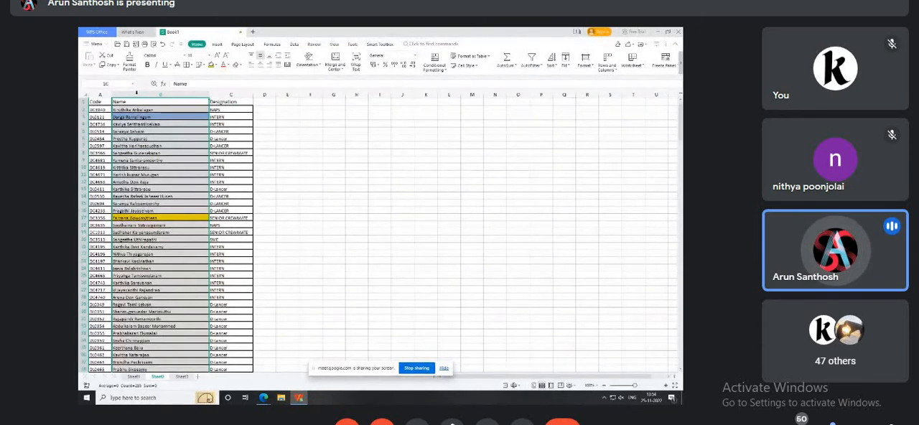
pyautogui.click(236, 118)
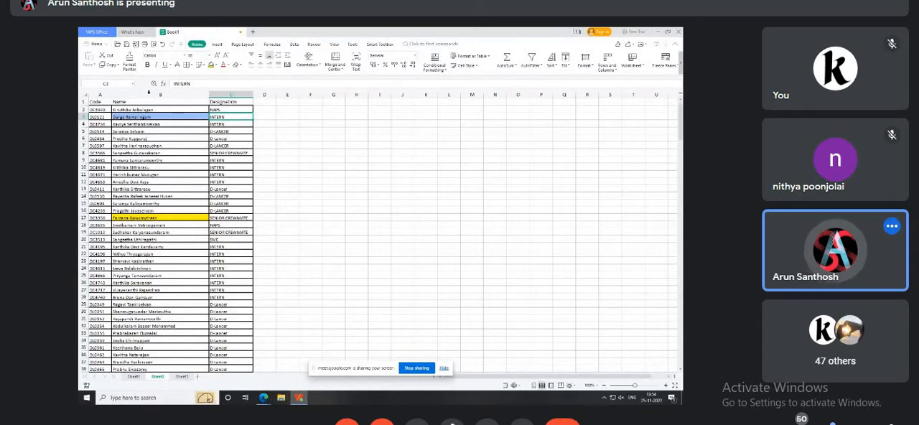
pyautogui.moveTo(149, 93); pyautogui.dragTo(241, 93)
pyautogui.click(399, 137)
pyautogui.moveTo(181, 94); pyautogui.dragTo(285, 93)
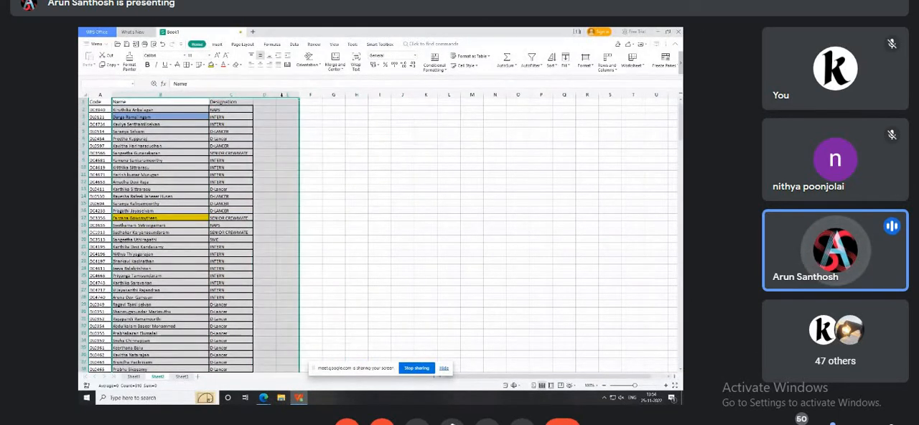
pyautogui.click(339, 154)
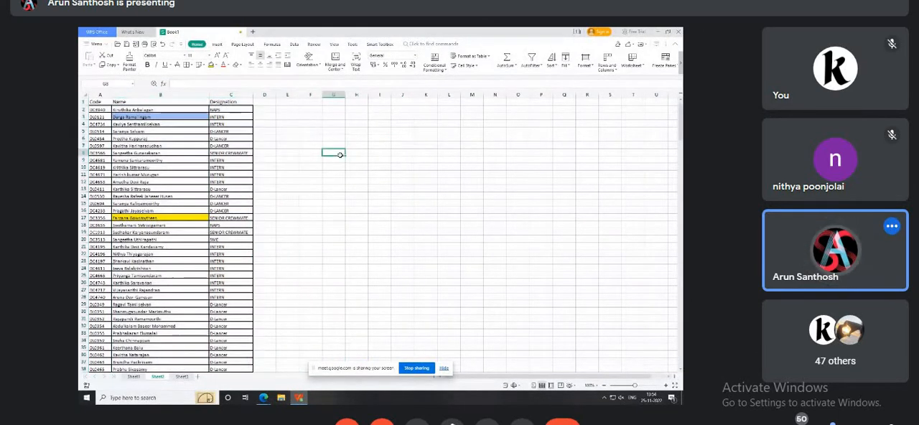
pyautogui.click(181, 376)
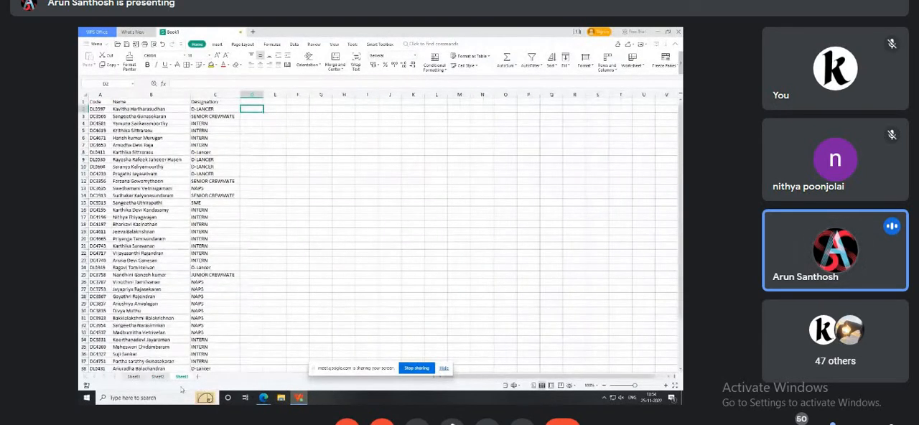
pyautogui.click(158, 376)
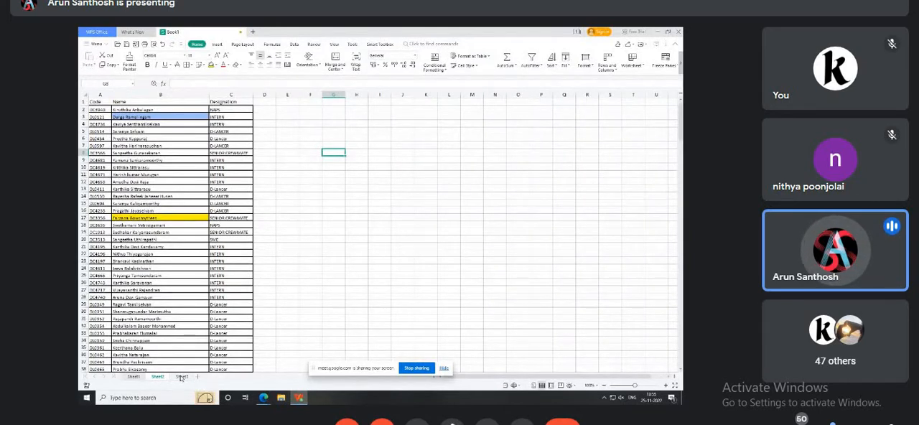
# Insert a column before Designation on Sheet2 and copy the Code column into it.
pyautogui.click(233, 95)
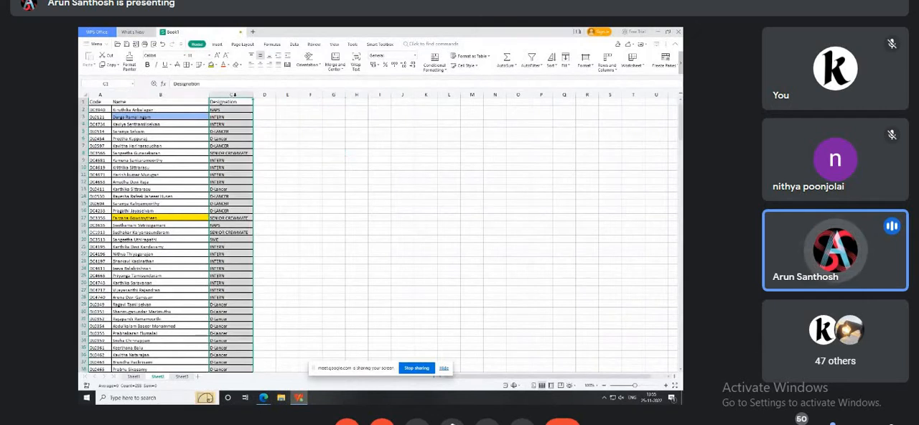
pyautogui.hotkey('ctrl', 'shift', '+')
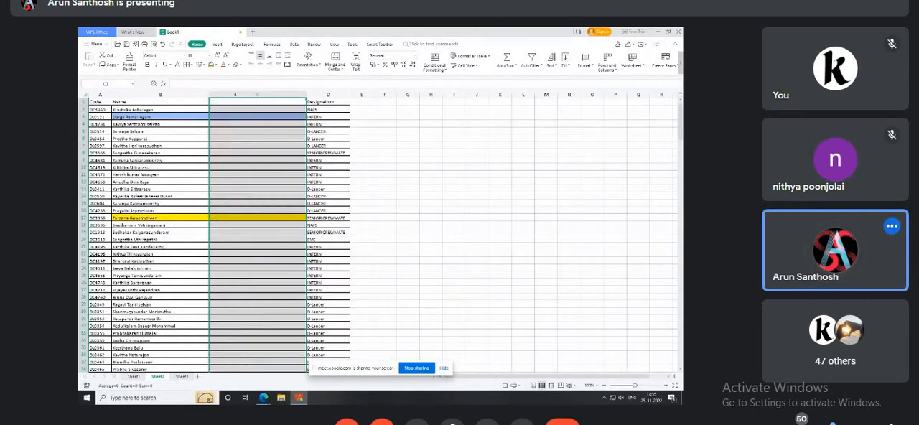
pyautogui.click(359, 145)
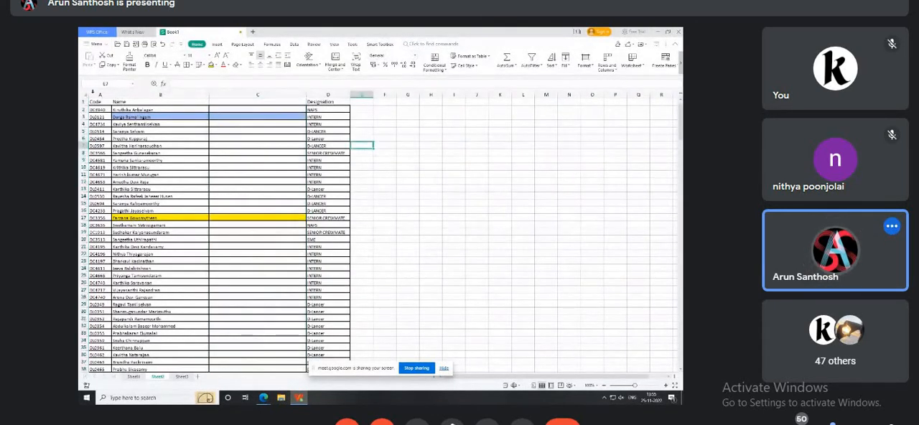
pyautogui.click(99, 93)
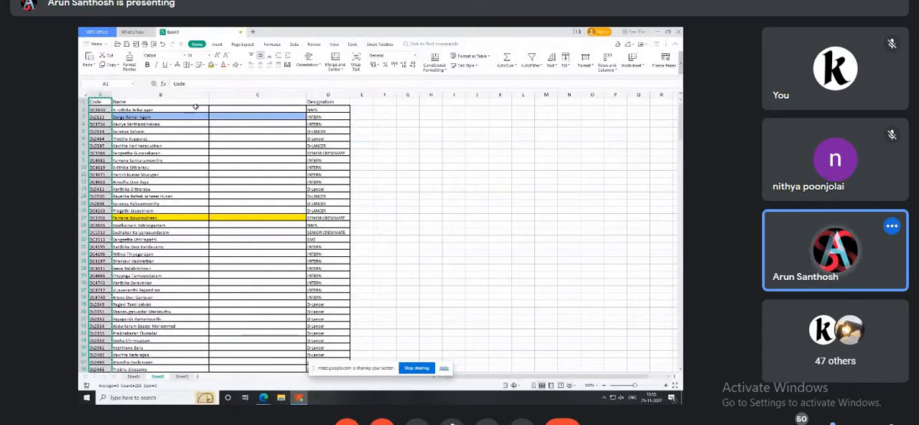
pyautogui.click(234, 93)
pyautogui.hotkey('ctrl', 'v')
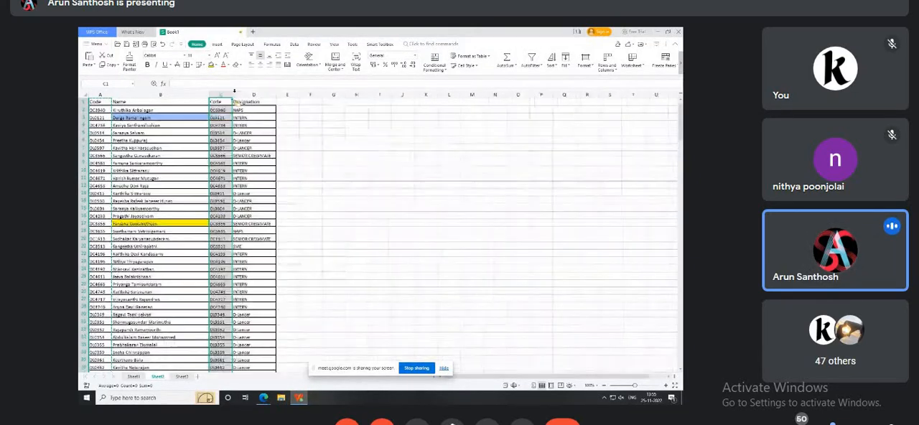
pyautogui.click(309, 155)
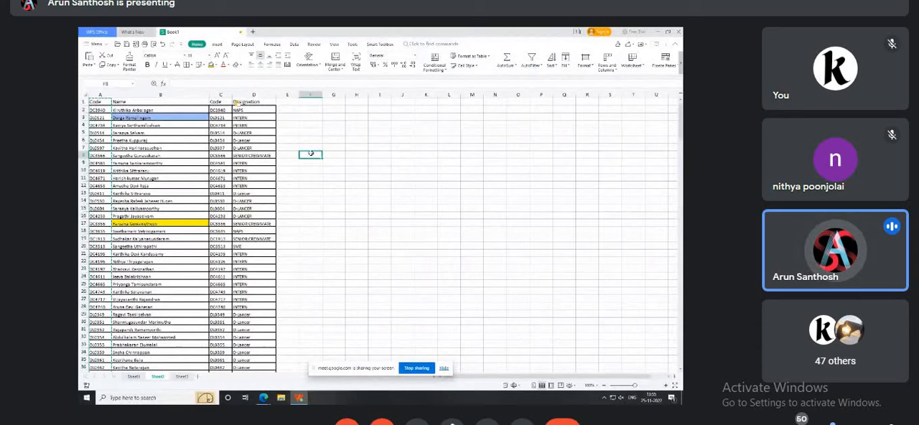
# Clear the VLOOKUP formulas from the Designation column on Sheet3, from C2 downward, keeping the header.
pyautogui.click(182, 377)
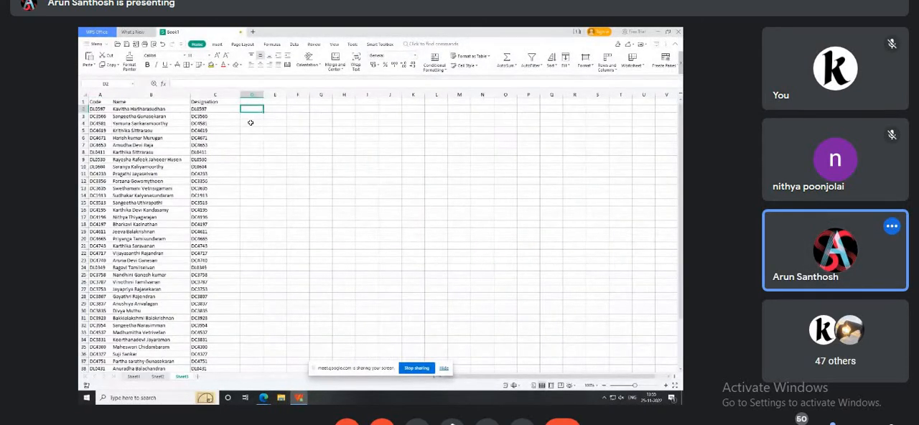
pyautogui.write('=')
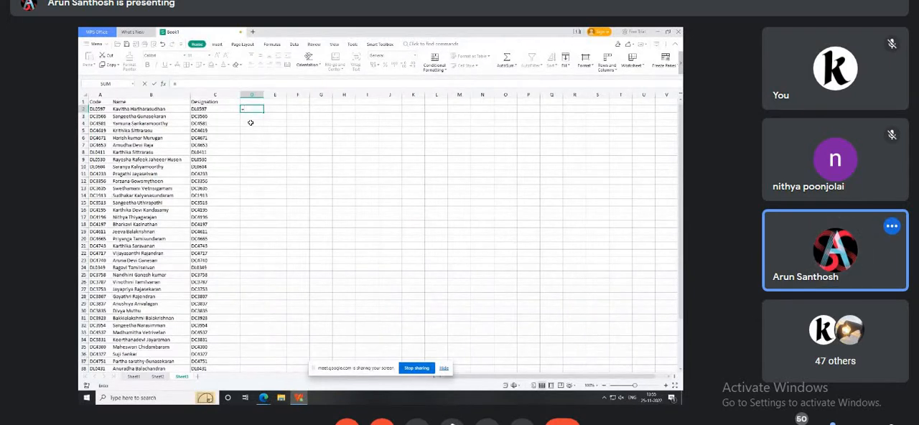
pyautogui.press('Escape')
pyautogui.press('Left')
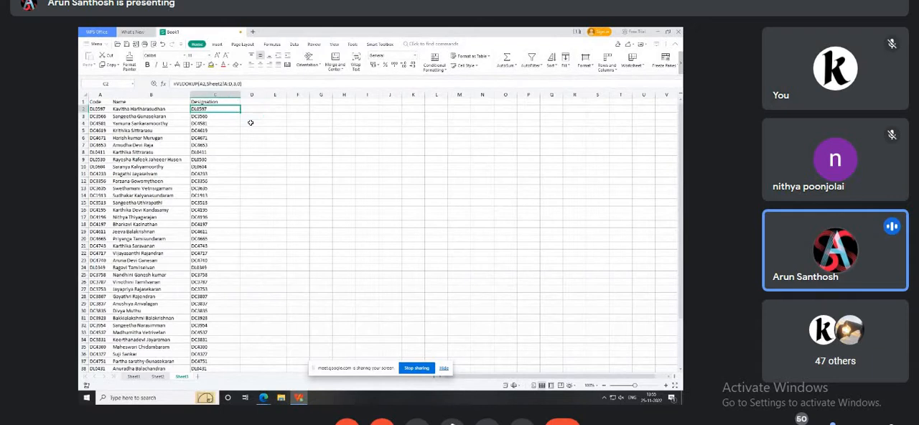
pyautogui.hotkey('ctrl', 'shift', 'Down')
pyautogui.press('Delete')
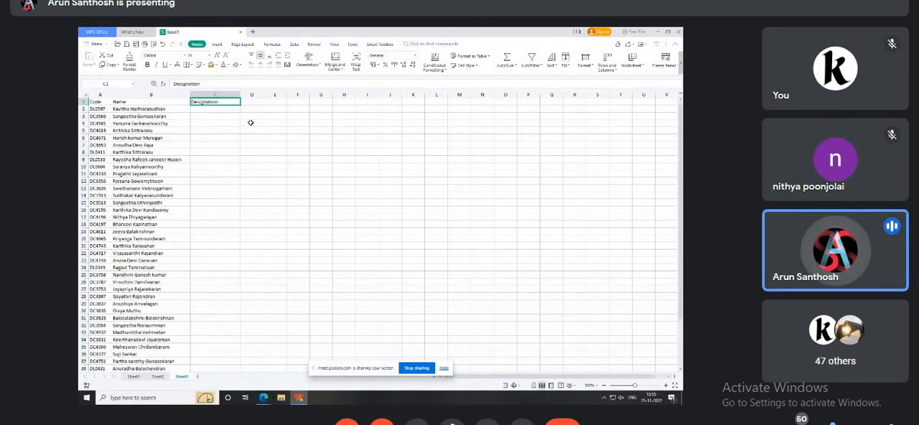
pyautogui.write('=')
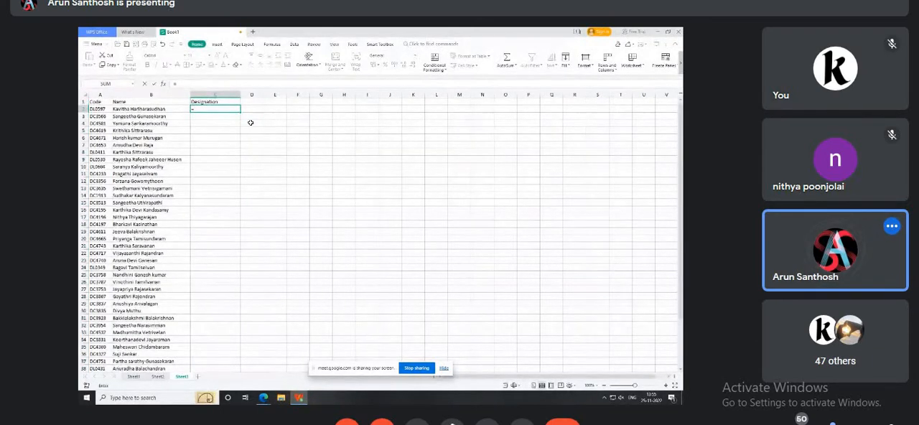
pyautogui.write('vlo')
pyautogui.press('Return')
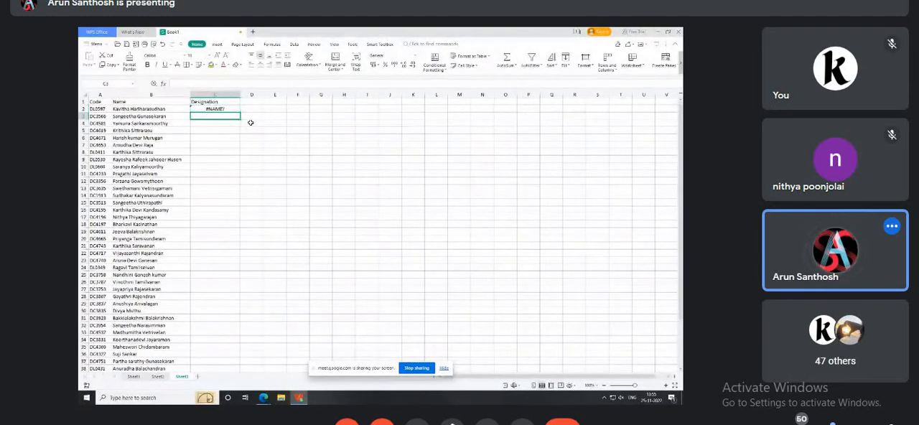
# Start a VLOOKUP in C2 on Sheet3 with the name in B2 as the lookup value.
pyautogui.press('Up')
pyautogui.write('=vloo')
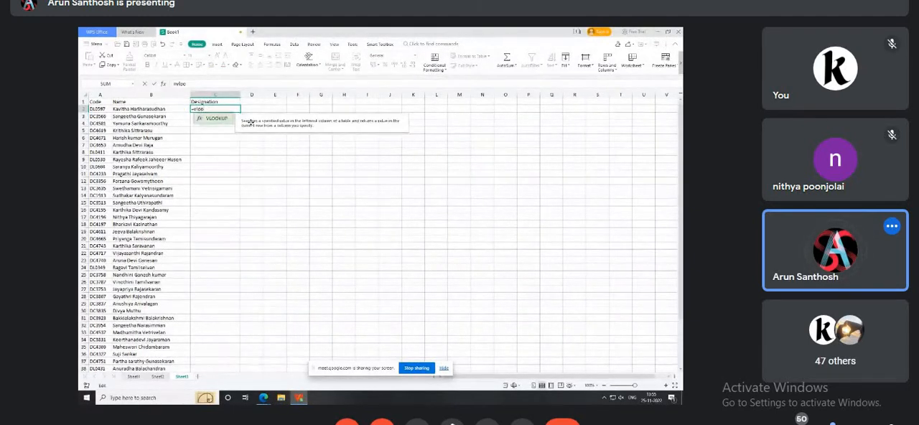
pyautogui.press('Tab')
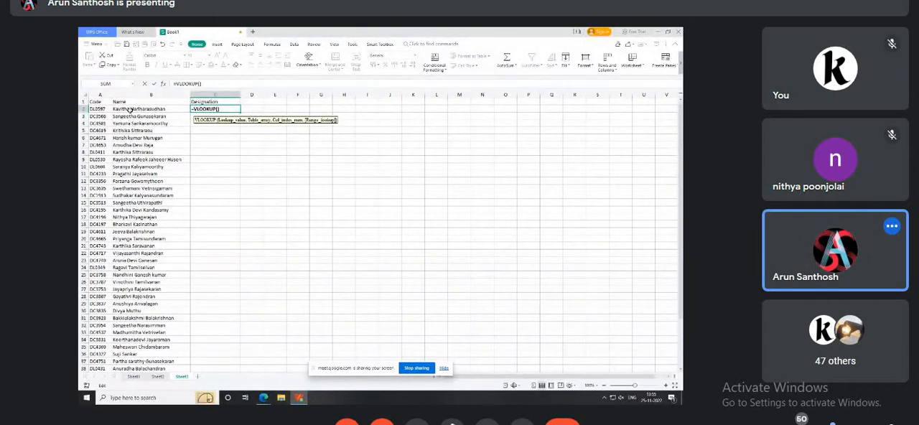
pyautogui.click(130, 109)
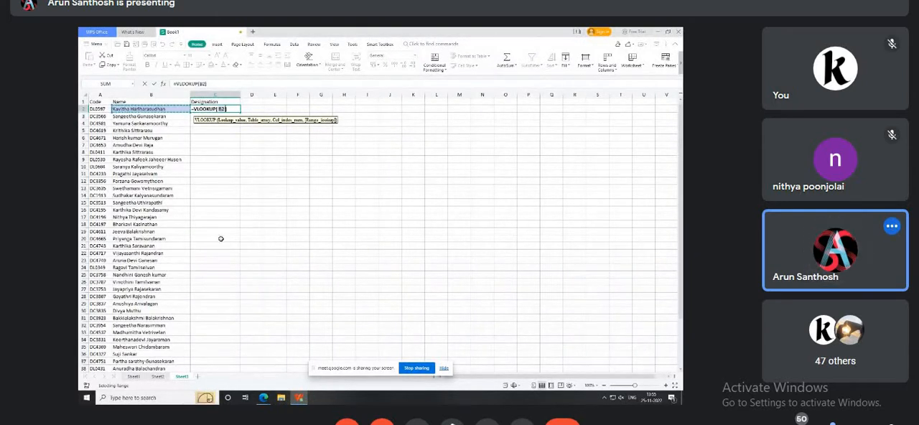
pyautogui.write(',')
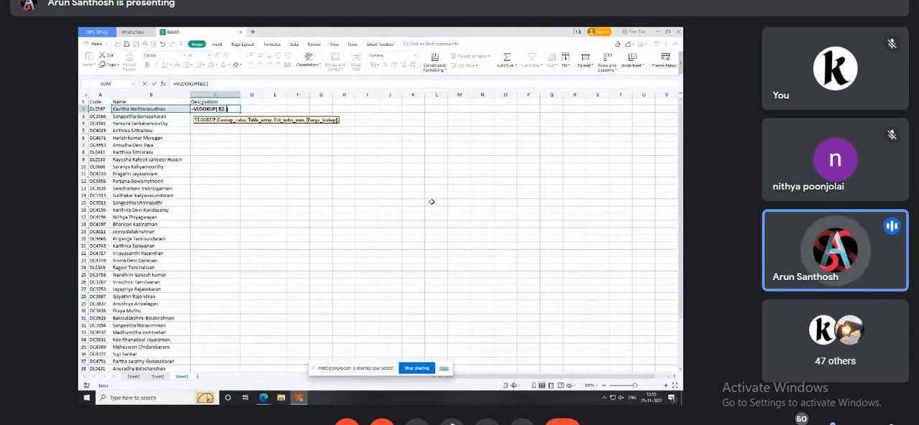
# Complete the VLOOKUP in C2 with table array Sheet2!B:D, column index 3 and range lookup 0 for an exact match.
pyautogui.click(157, 377)
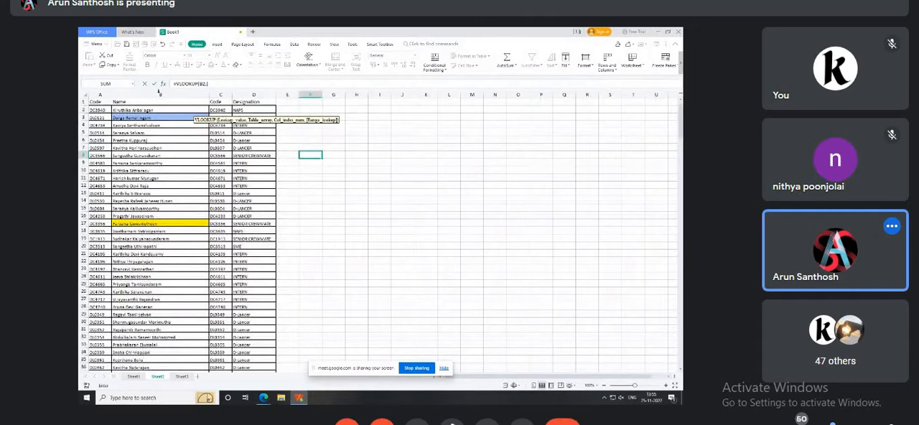
pyautogui.click(159, 95)
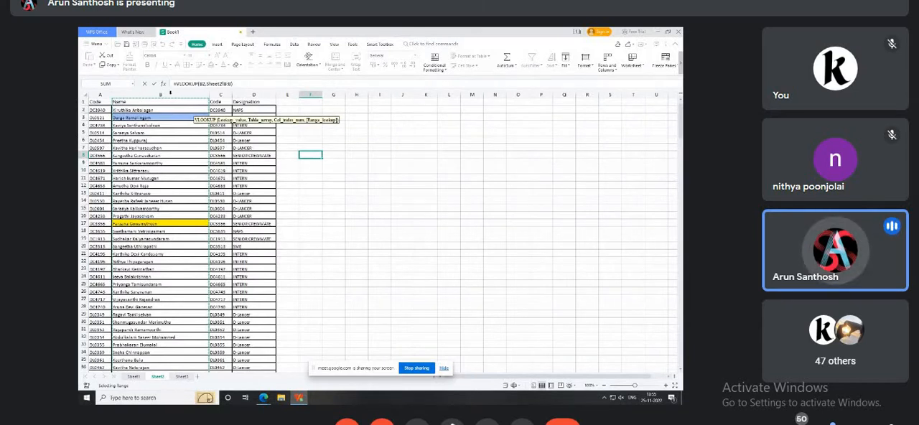
pyautogui.moveTo(171, 92); pyautogui.dragTo(260, 94)
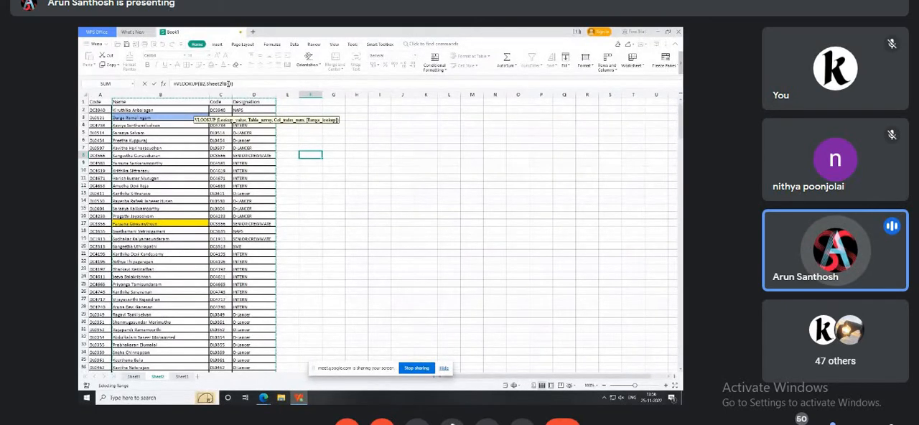
pyautogui.moveTo(207, 84); pyautogui.dragTo(192, 110)
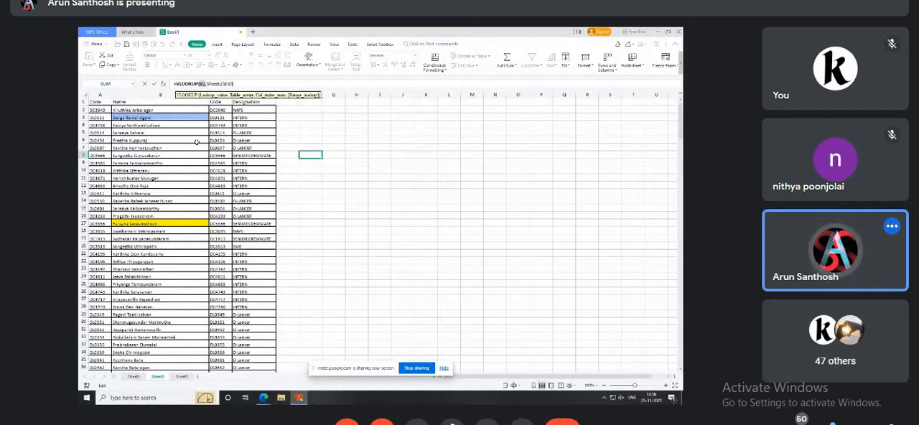
pyautogui.write(',')
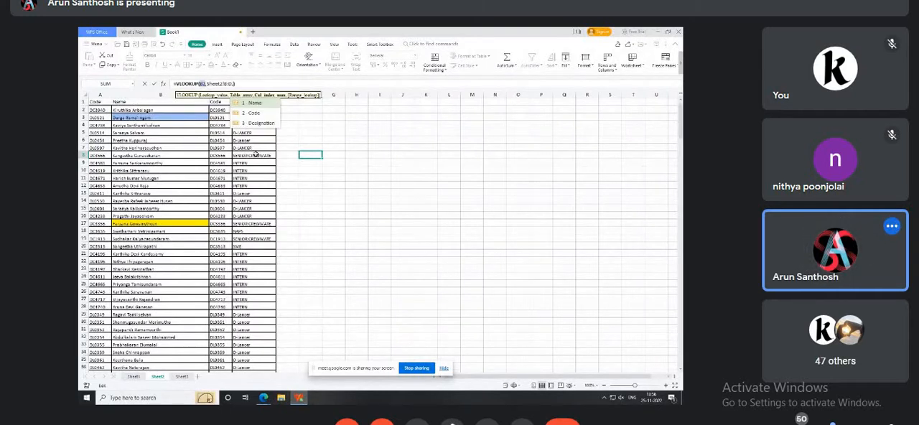
pyautogui.write('3')
pyautogui.write(',0')
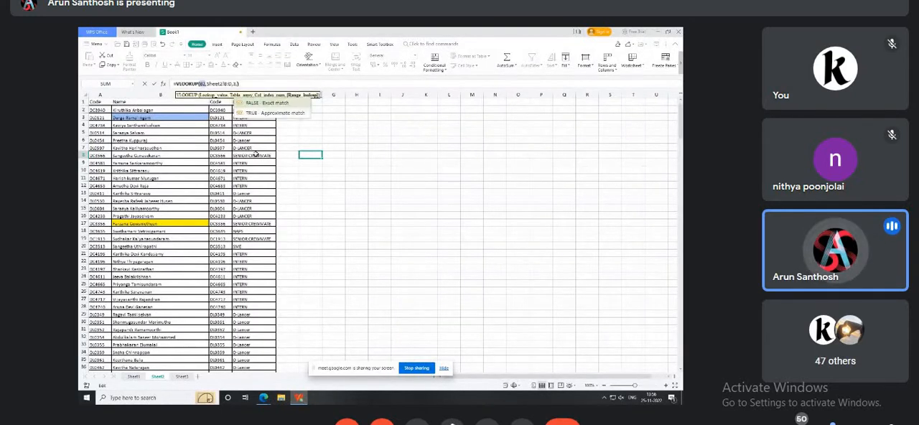
pyautogui.press('Return')
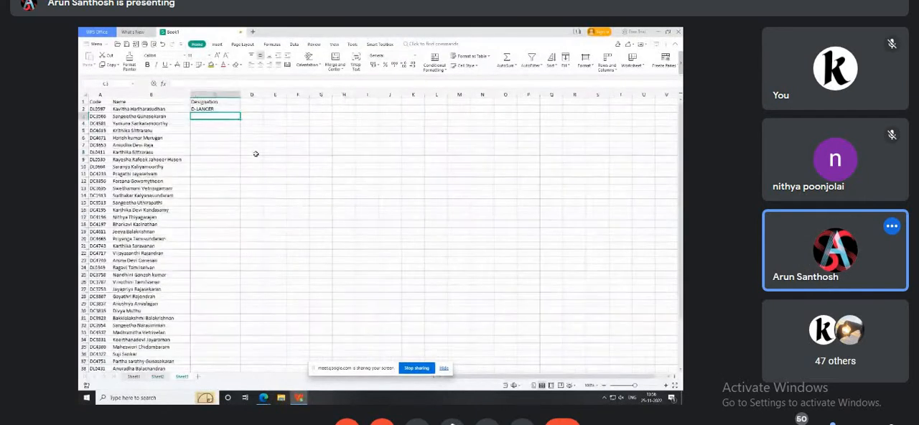
# Fill the VLOOKUP from C2 down Sheet3's Designation column to the last row that has a name.
pyautogui.press('Up')
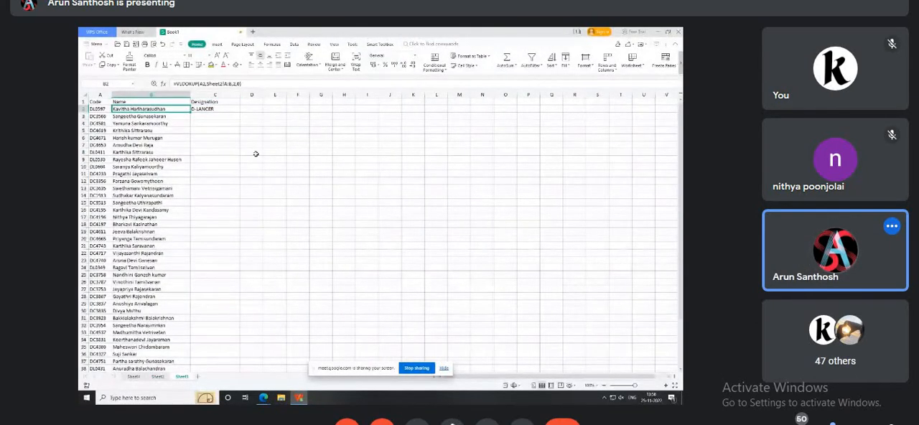
pyautogui.hotkey('ctrl', 'Down')
pyautogui.press('Right')
pyautogui.hotkey('ctrl', 'shift', 'Up')
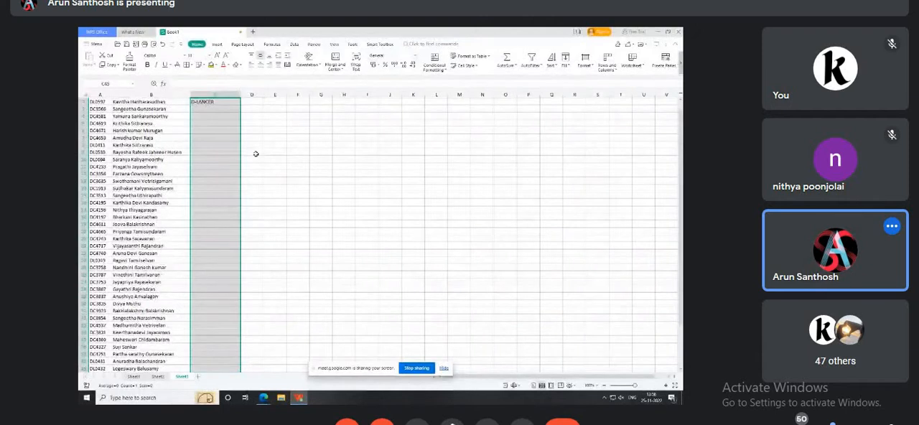
pyautogui.hotkey('ctrl', 'd')
pyautogui.hotkey('ctrl', 'Up')
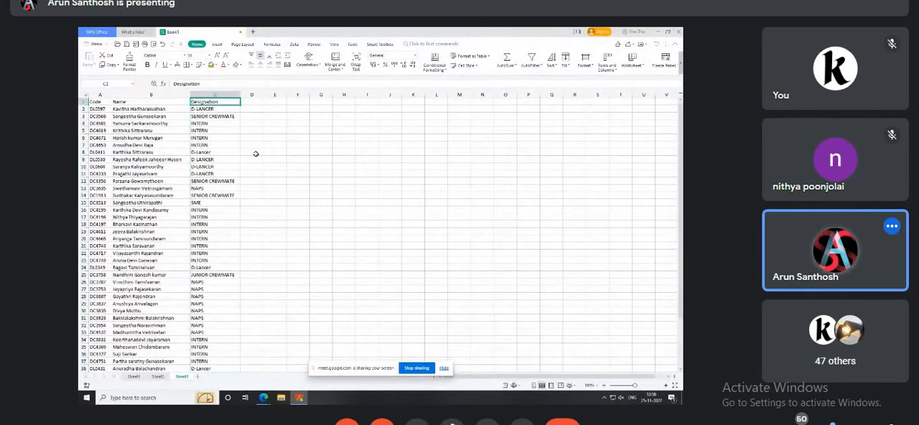
pyautogui.press('Down')
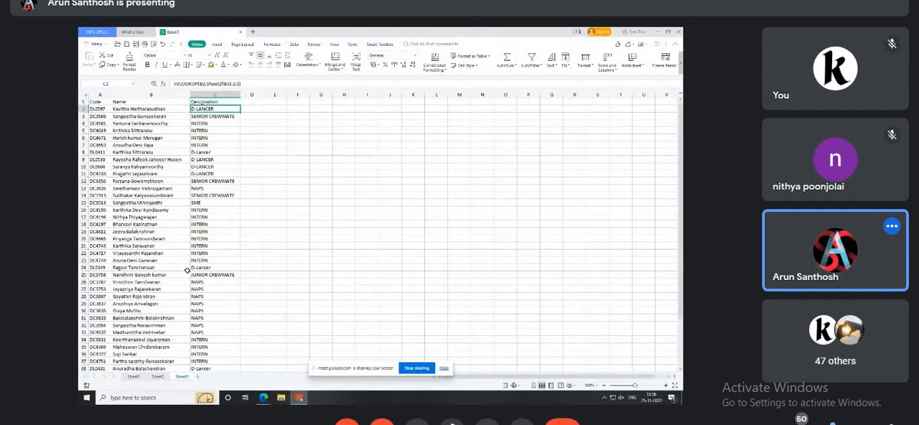
# Examine how Sheet2's Code, Name and Designation columns can form a lookup range, comparing them with the VLOOKUP in C2 on Sheet3.
pyautogui.click(161, 377)
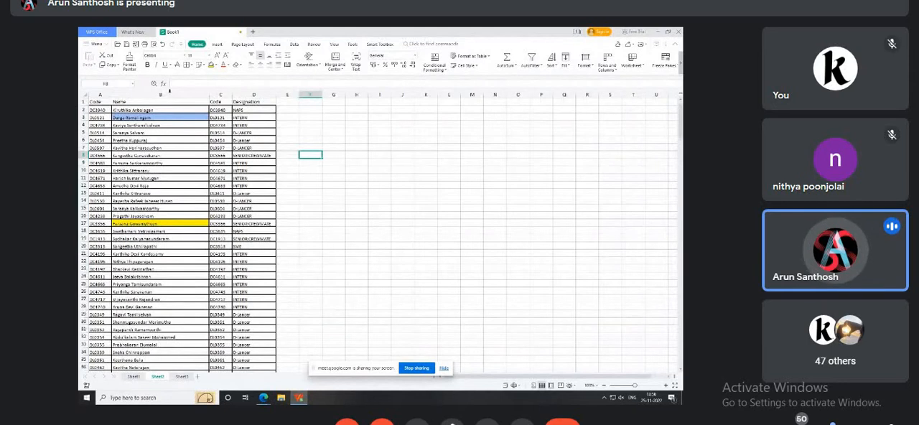
pyautogui.moveTo(169, 93); pyautogui.dragTo(345, 94)
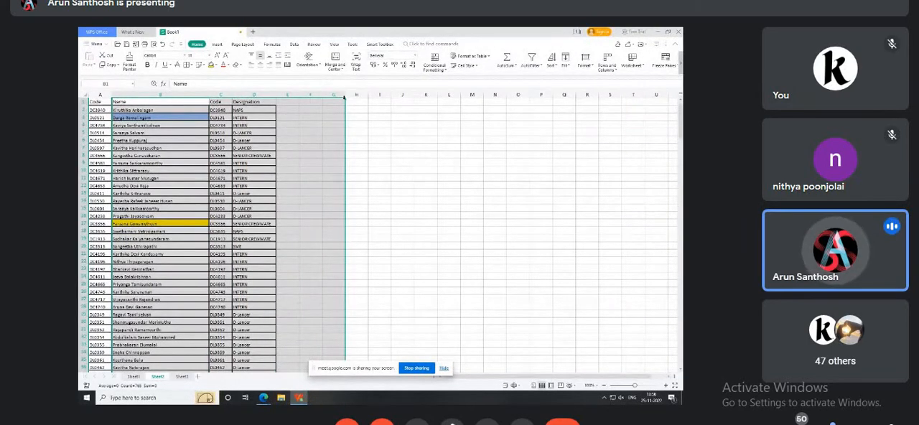
pyautogui.click(403, 155)
pyautogui.moveTo(225, 94); pyautogui.dragTo(89, 94)
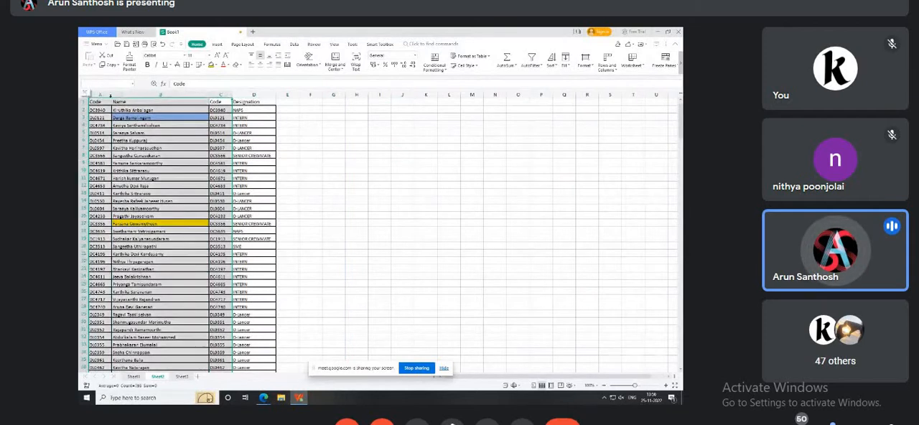
pyautogui.click(365, 176)
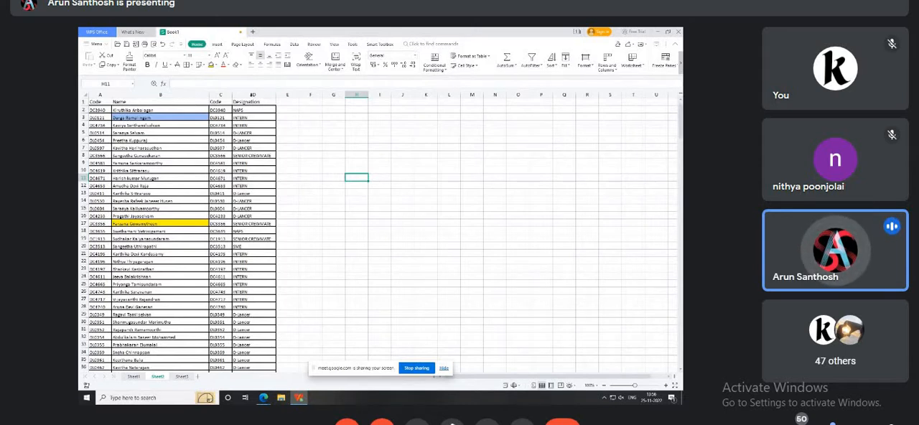
pyautogui.click(179, 376)
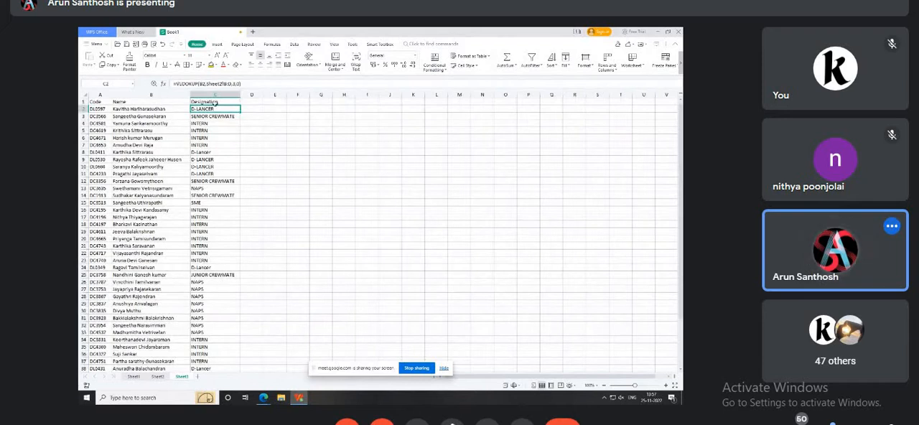
pyautogui.click(159, 377)
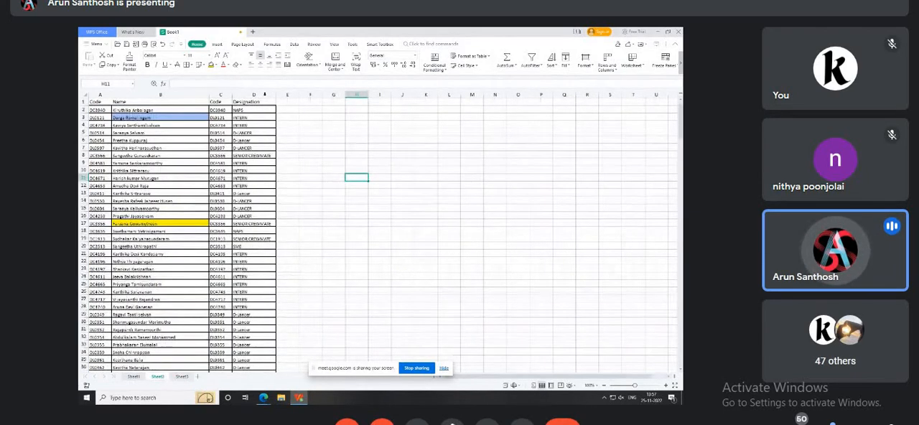
pyautogui.moveTo(264, 94); pyautogui.dragTo(474, 94)
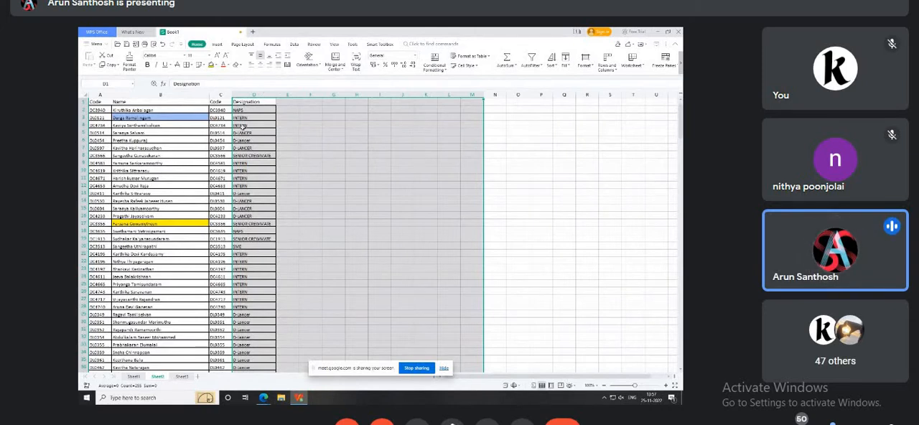
pyautogui.click(221, 116)
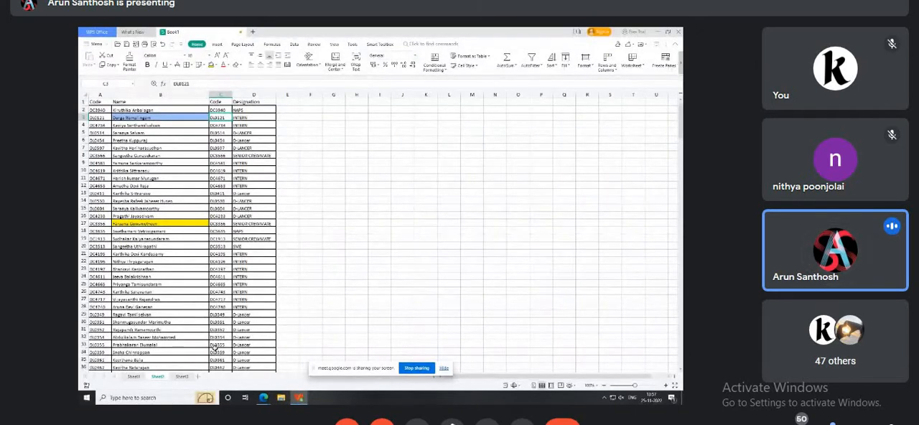
pyautogui.click(178, 379)
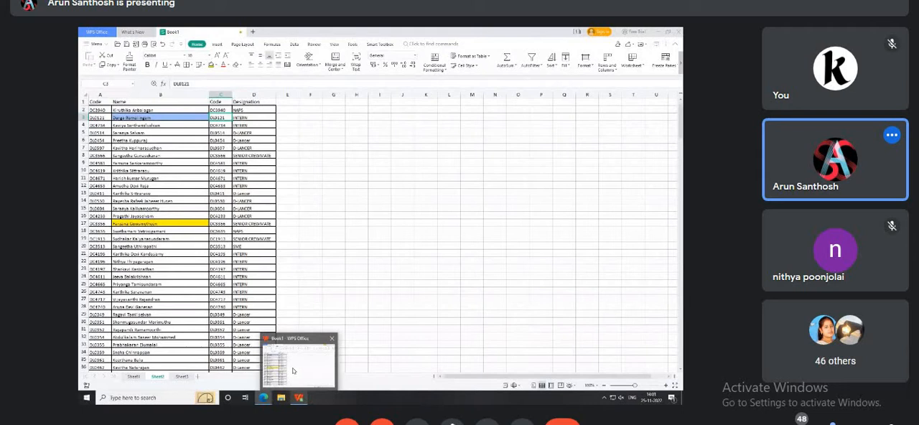
# Switch back to the WPS Office workbook and delete the Name and Designation columns from Sheet3.
pyautogui.click(293, 370)
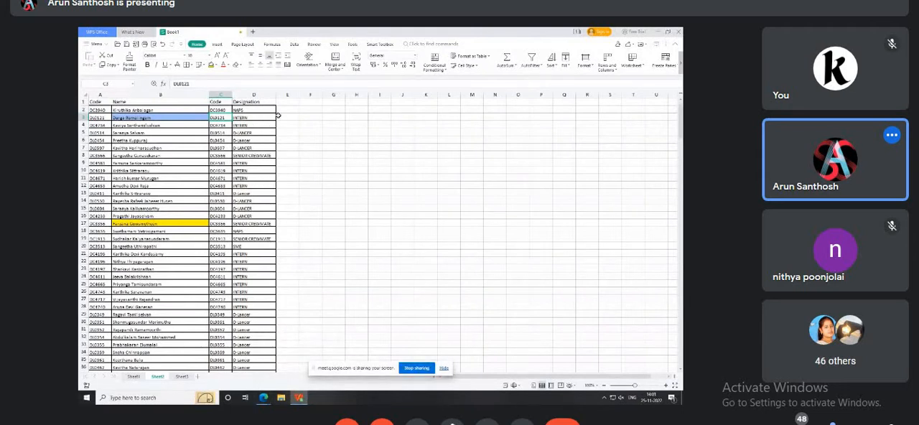
pyautogui.click(183, 376)
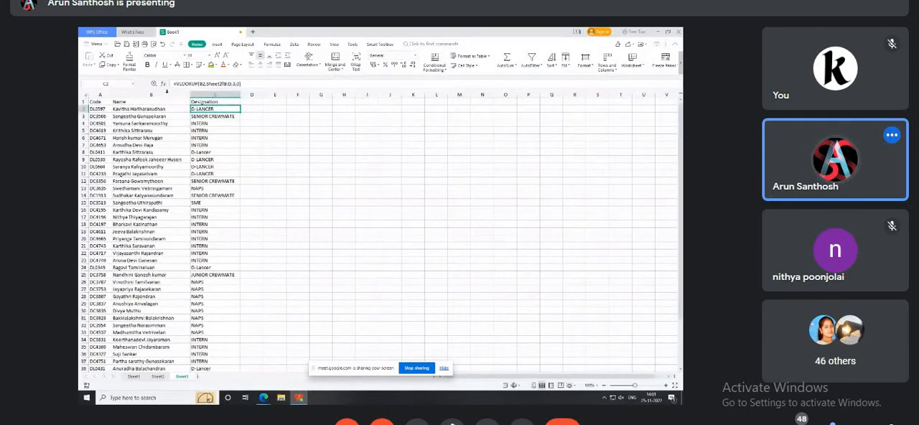
pyautogui.moveTo(165, 94); pyautogui.dragTo(229, 94)
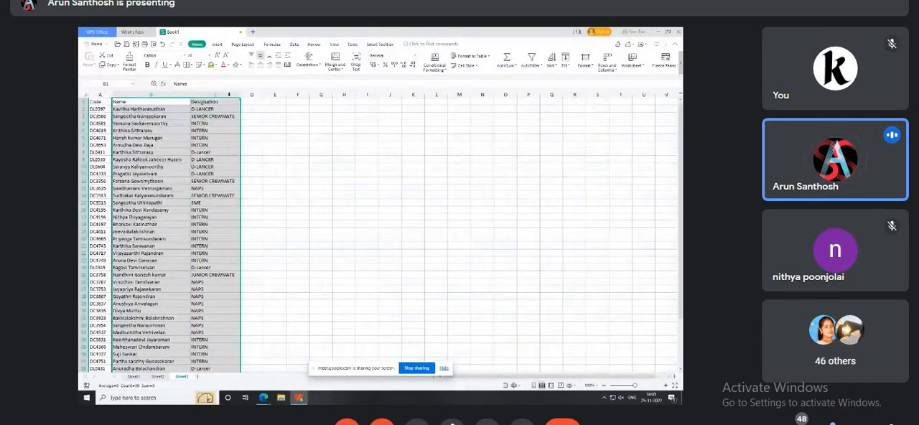
pyautogui.hotkey('ctrl', '-')
# Start a VLOOKUP in B2 on Sheet3 with the code in A2 as the lookup value.
pyautogui.press('Down')
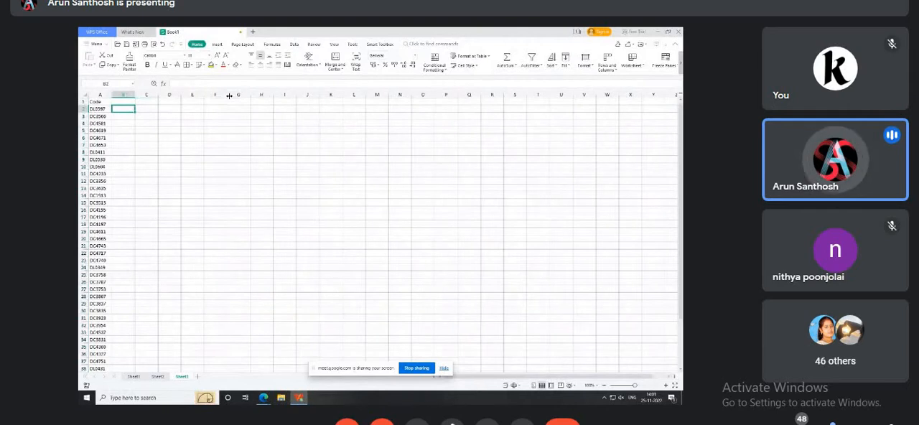
pyautogui.write('=vl')
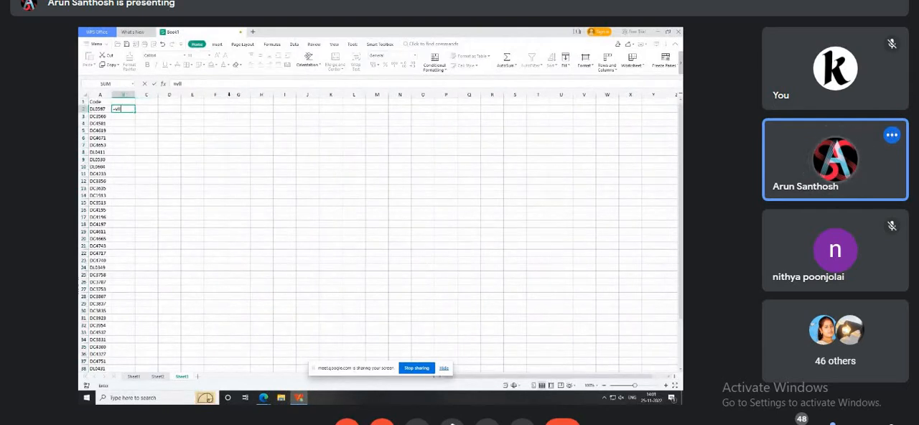
pyautogui.press('Tab')
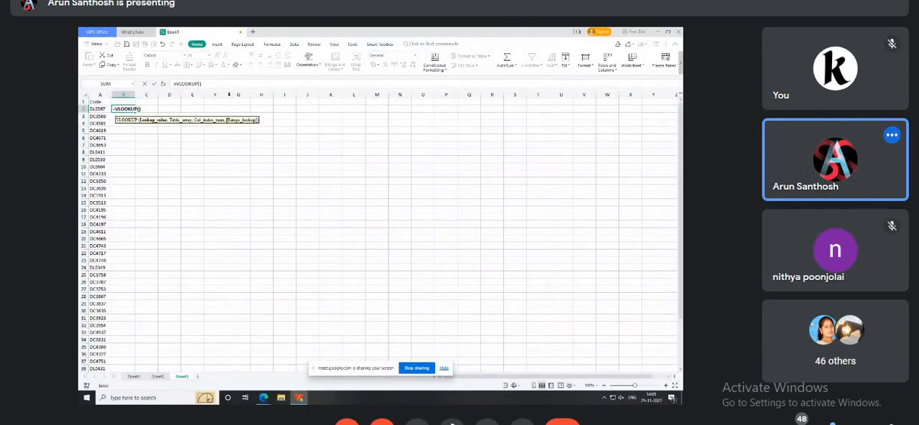
pyautogui.click(99, 109)
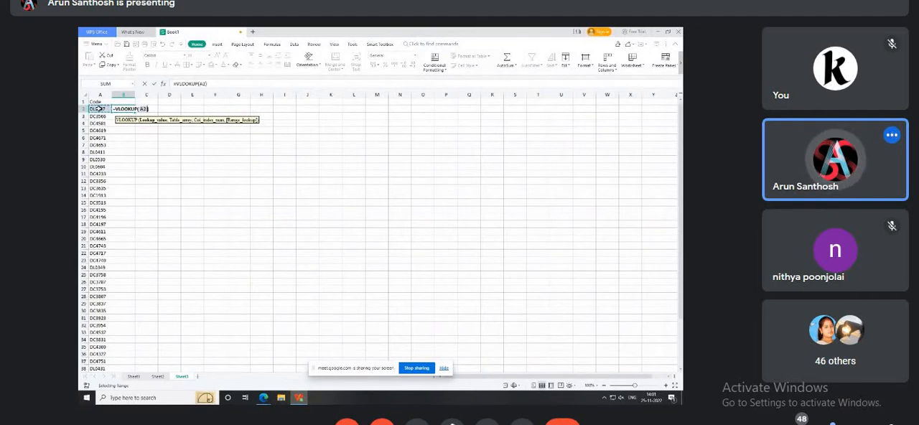
pyautogui.write(',')
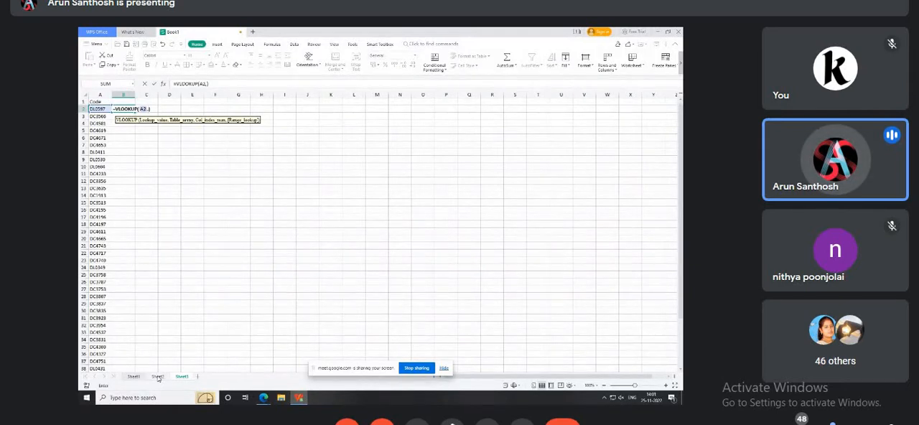
# Complete the VLOOKUP in B2 with table array Sheet2!A:B, column index 2 and range lookup 0, and fill it down to B45.
pyautogui.click(157, 377)
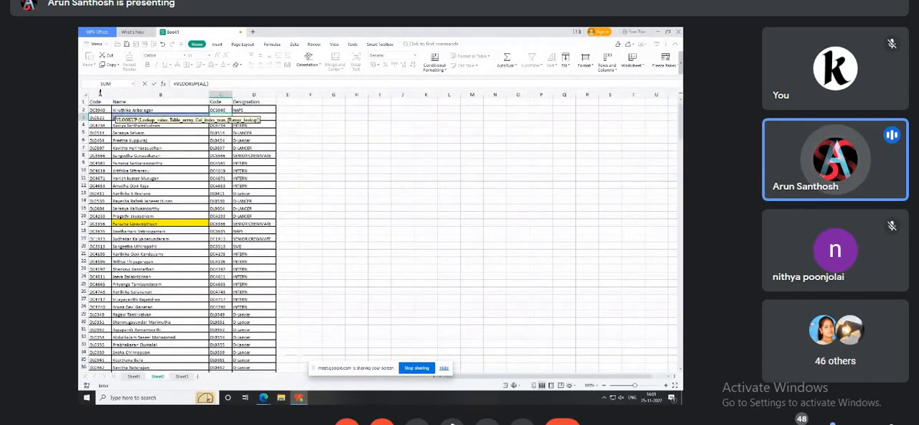
pyautogui.click(100, 94)
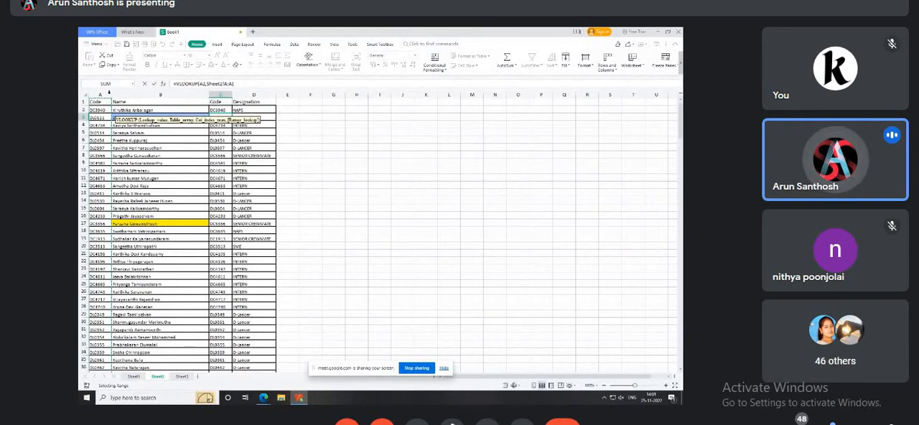
pyautogui.moveTo(100, 93); pyautogui.dragTo(117, 93)
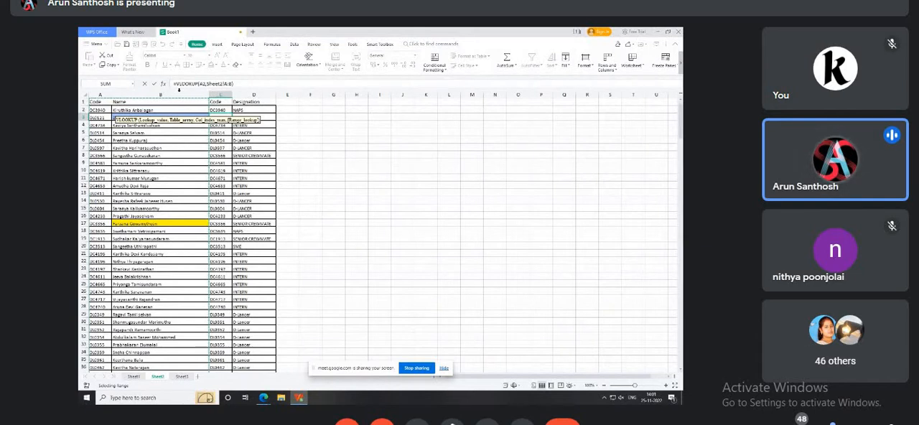
pyautogui.write(',2,0')
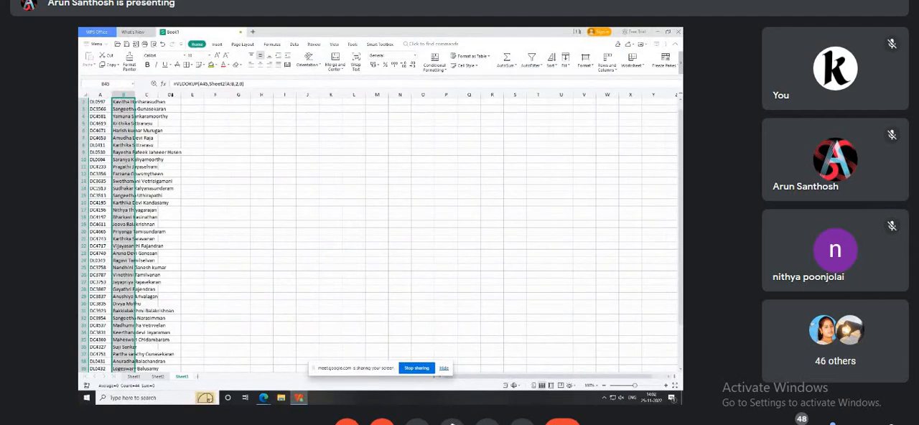
pyautogui.press('Up')
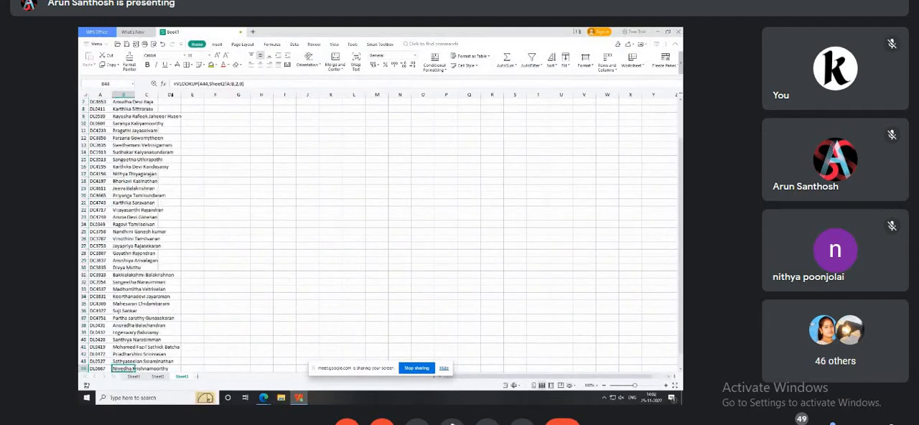
pyautogui.hotkey('ctrl', 'Up')
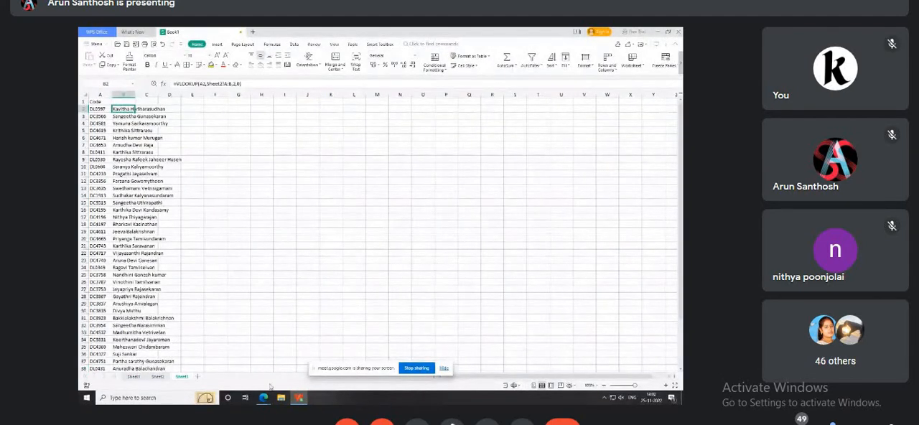
# Check the in-call messages in the Google Meet window and return to the WPS Office workbook.
pyautogui.moveTo(264, 397)
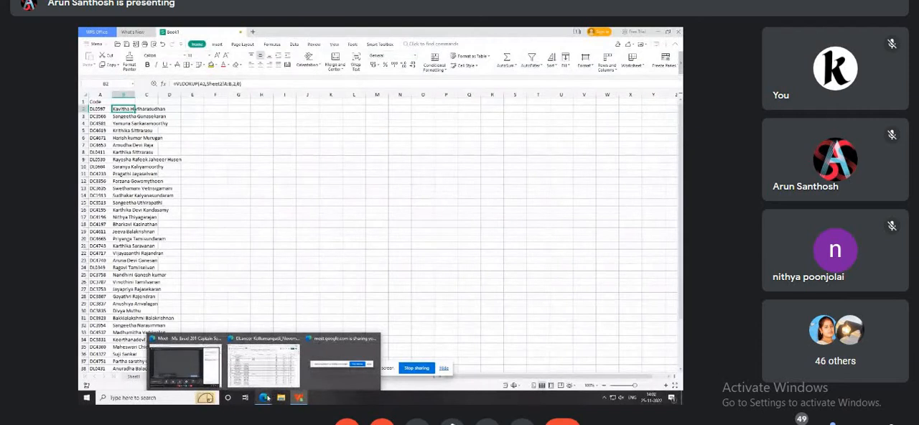
pyautogui.click(183, 365)
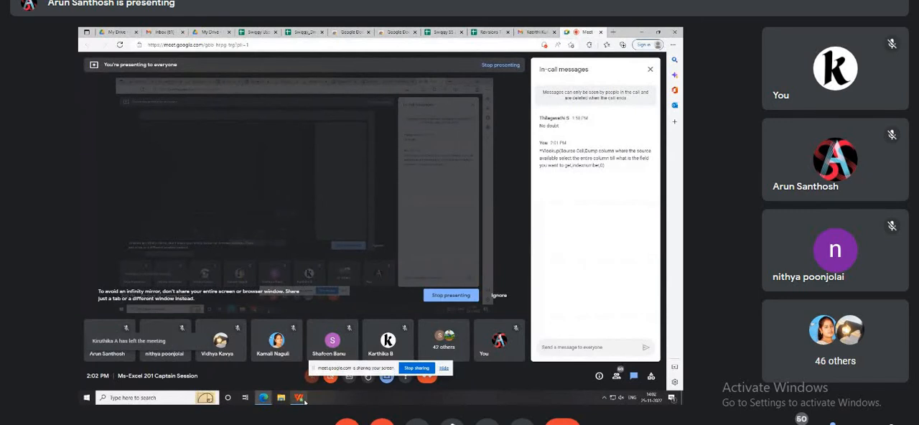
pyautogui.moveTo(301, 399)
pyautogui.click(300, 360)
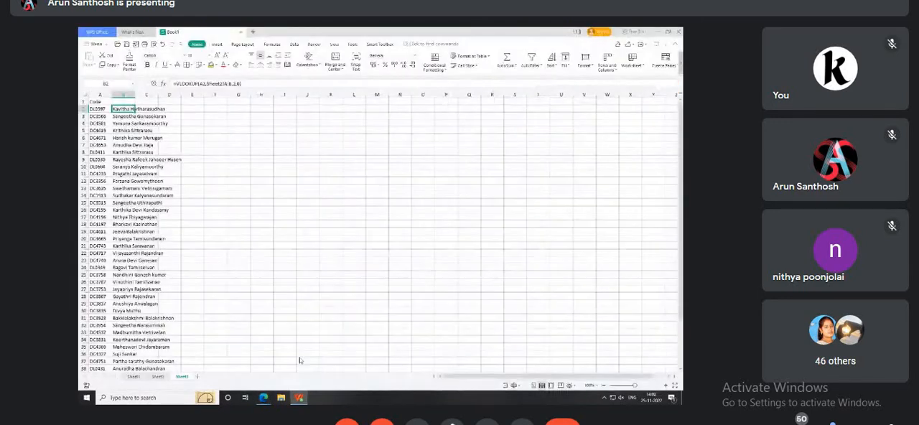
# Switch the Google Meet call to full screen.
pyautogui.click(417, 368)
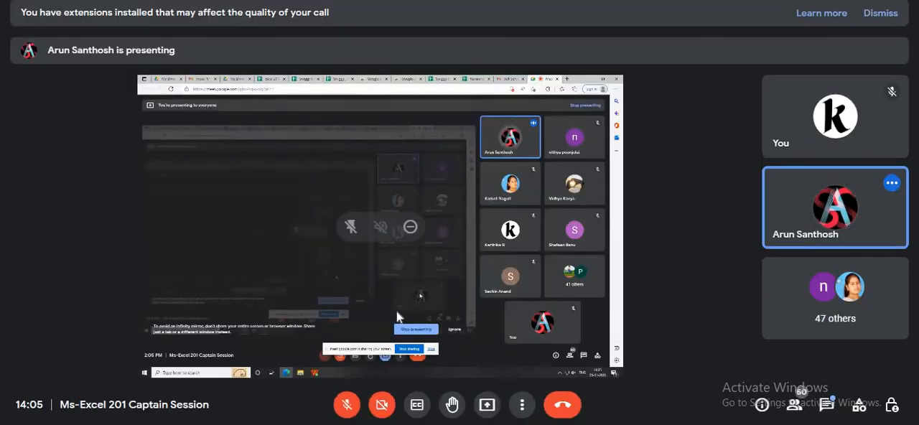
pyautogui.click(521, 406)
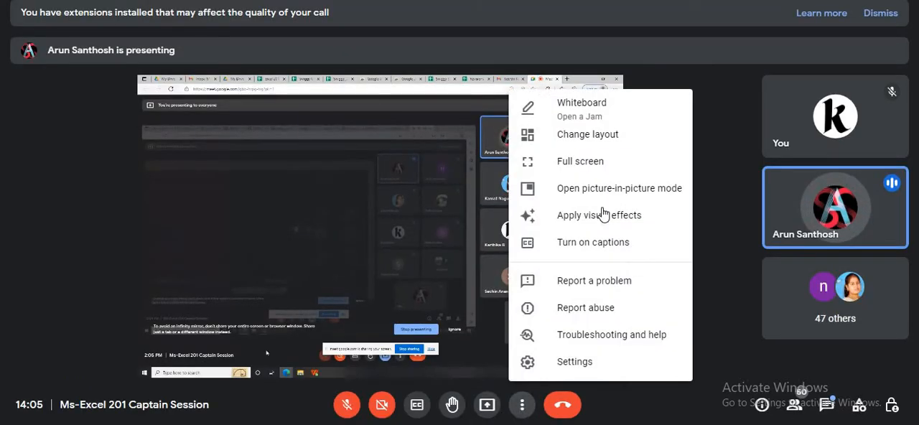
pyautogui.click(588, 163)
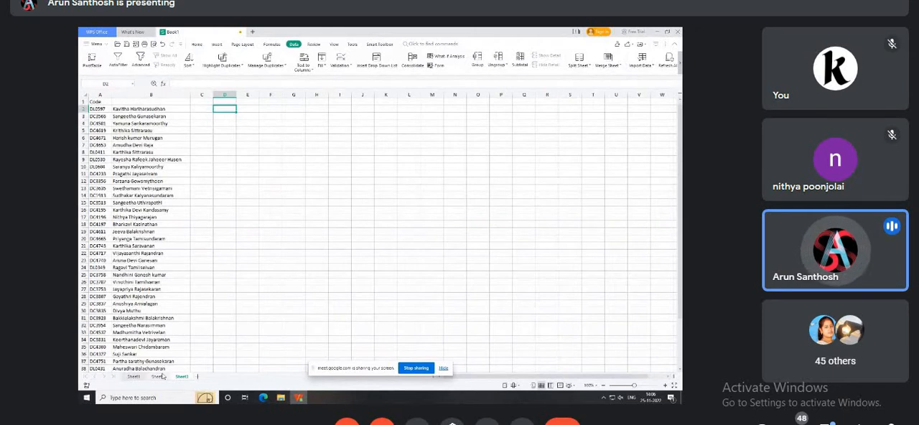
# Enter the header Designation in C1 on Sheet3.
pyautogui.click(201, 112)
pyautogui.click(199, 102)
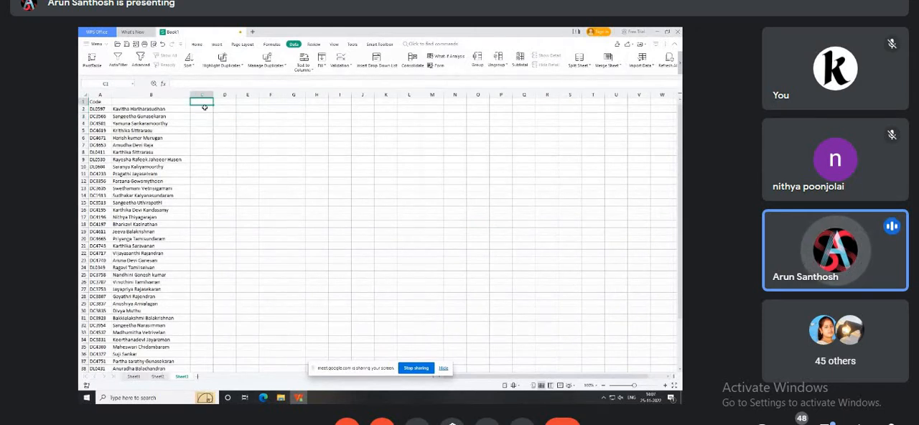
pyautogui.write('Des')
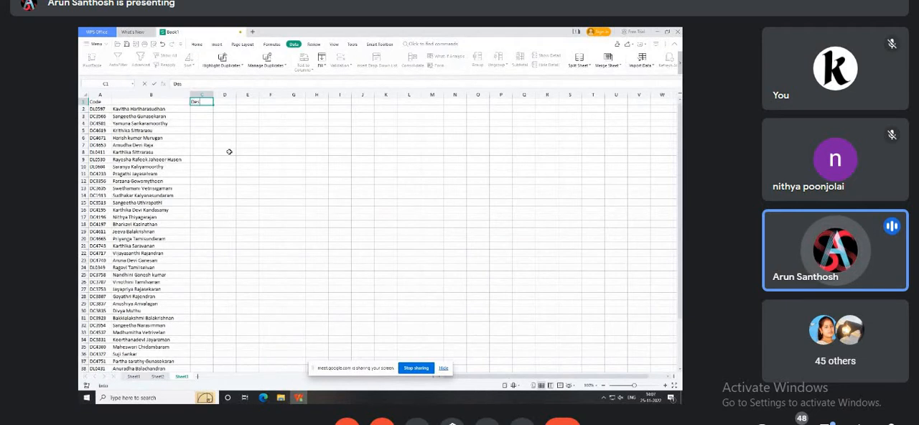
pyautogui.write('ign')
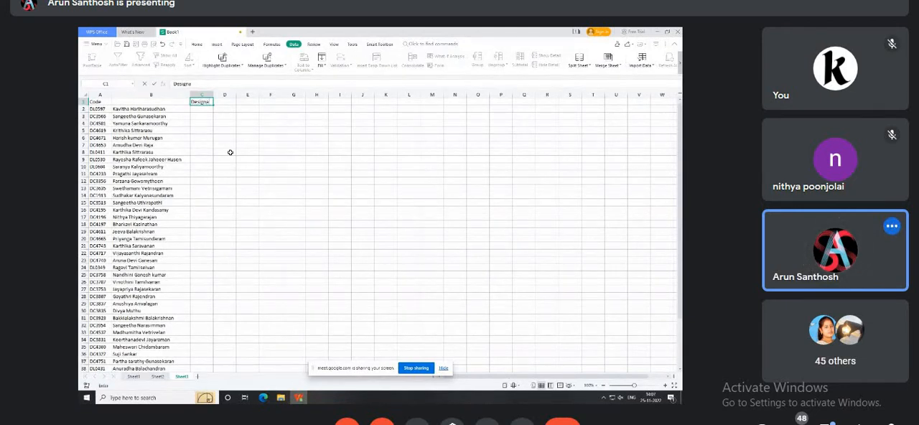
pyautogui.write('at')
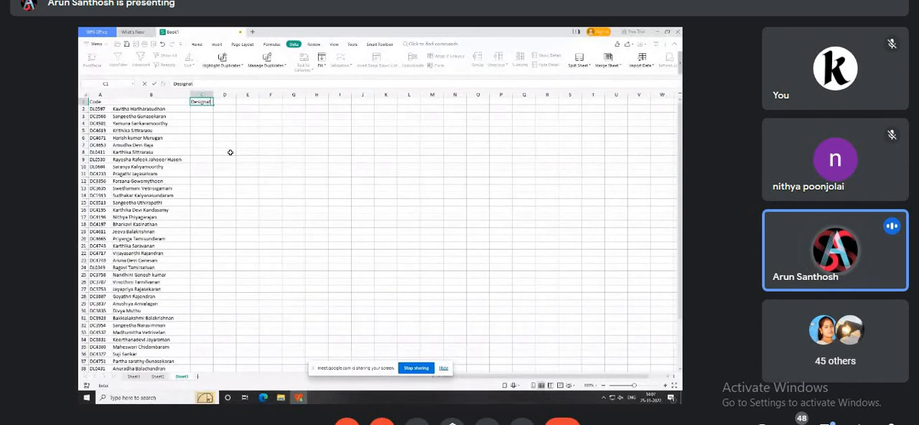
pyautogui.write('ion')
pyautogui.press('Return')
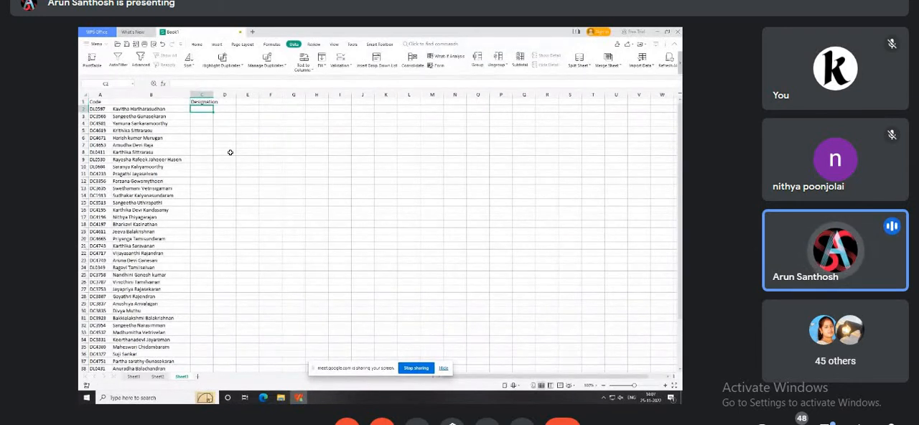
# Enter the sample designations Dlancer and Intern in turn in C2, and clear the entry.
pyautogui.write('Di')
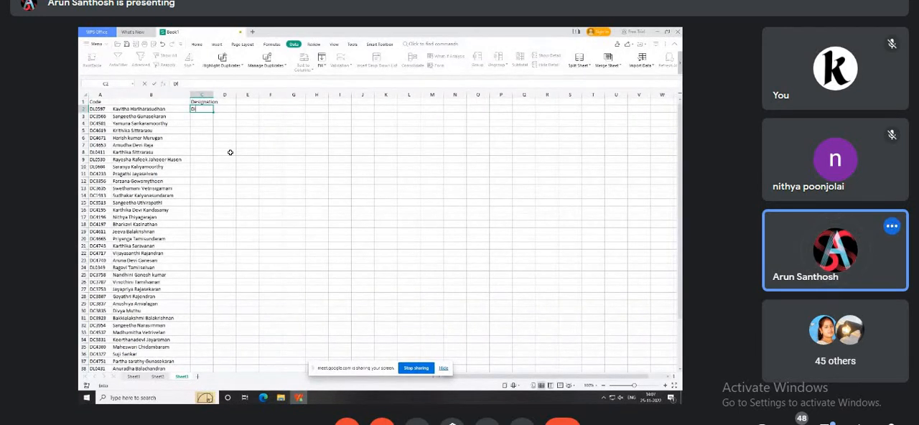
pyautogui.write('ancer')
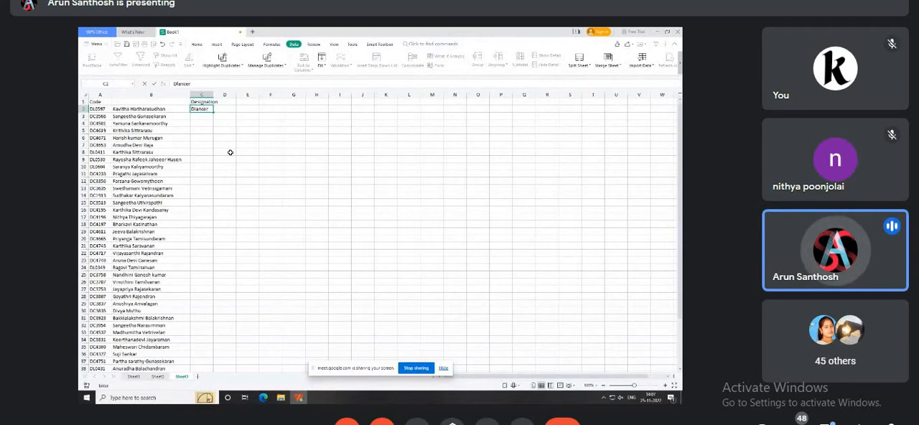
pyautogui.press('Return')
pyautogui.press('Up')
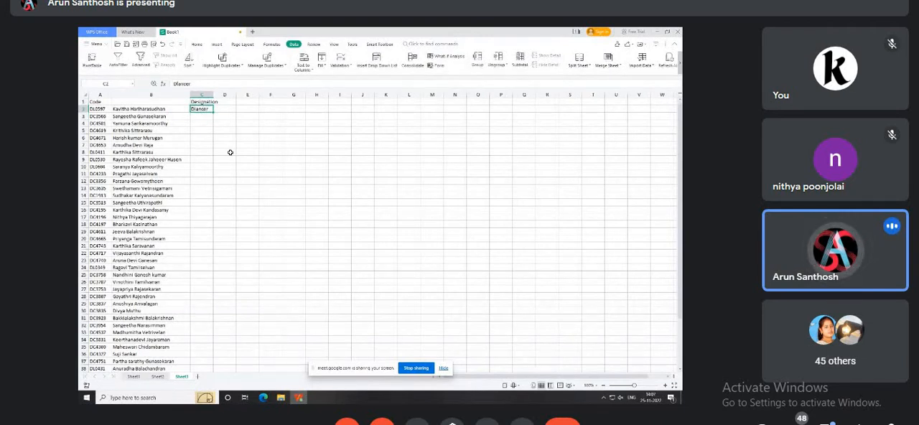
pyautogui.write('Inter')
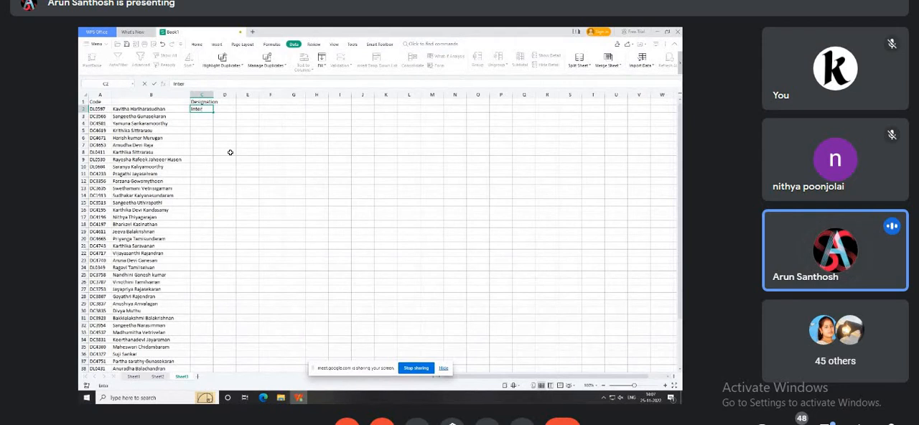
pyautogui.write('n')
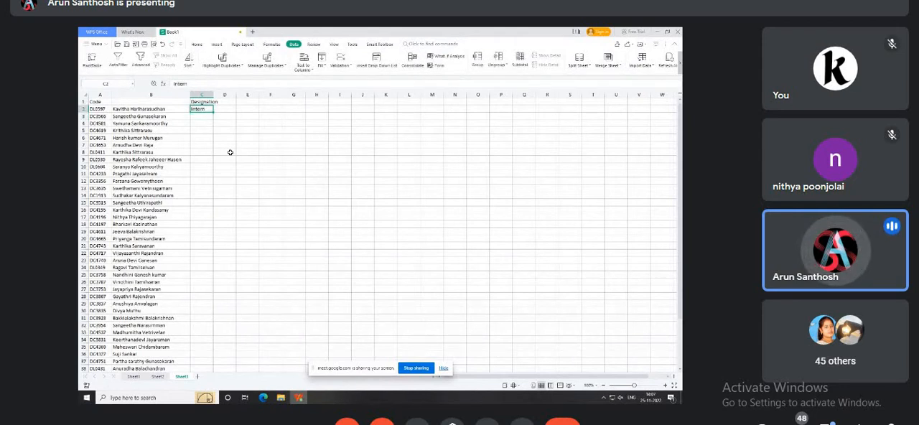
pyautogui.write('JC')
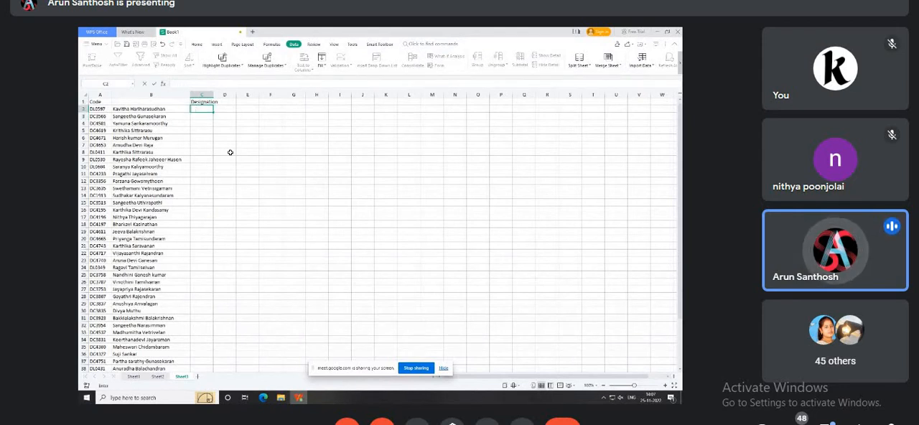
pyautogui.press('Return')
pyautogui.press('Up')
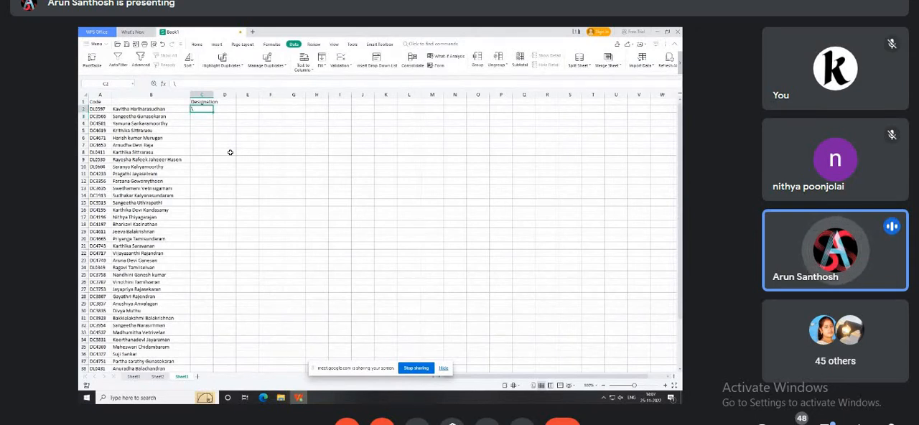
pyautogui.press('Down')
pyautogui.press('Down')
pyautogui.press('Down')
pyautogui.press('Down')
pyautogui.press('Down')
pyautogui.press('Down')
pyautogui.press('Down')
pyautogui.press('Down')
pyautogui.press('Down')
pyautogui.press('Down')
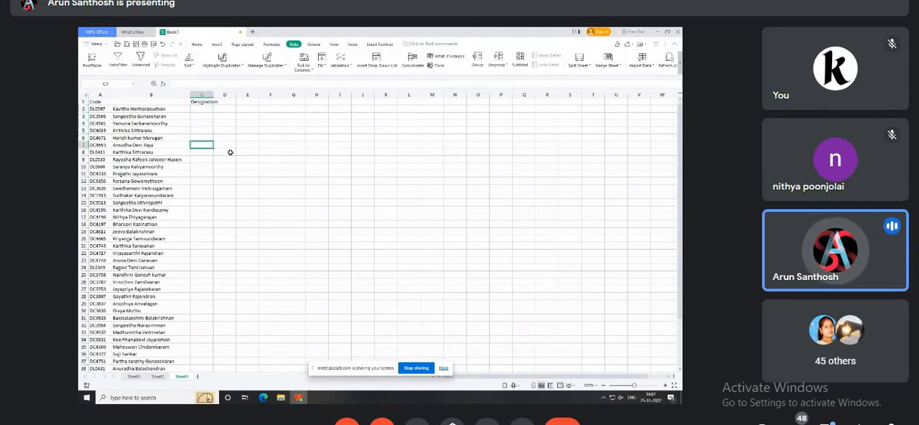
pyautogui.press('Down')
pyautogui.press('Down')
pyautogui.press('Down')
pyautogui.press('Down')
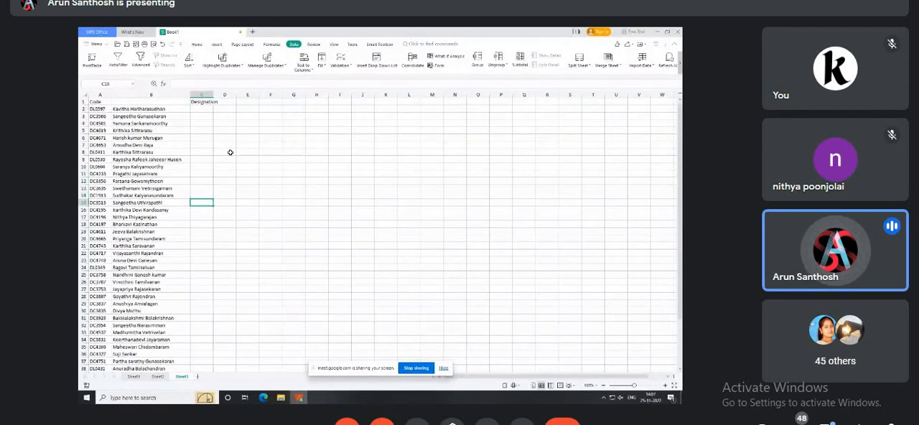
pyautogui.hotkey('ctrl', 'Up')
pyautogui.press('Down')
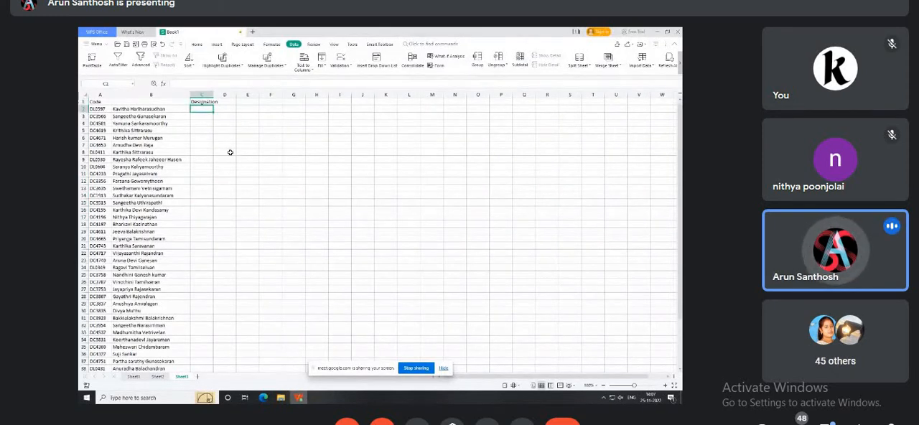
# Review the VLOOKUP formulas in the name column, from B2 downward.
pyautogui.press('Left')
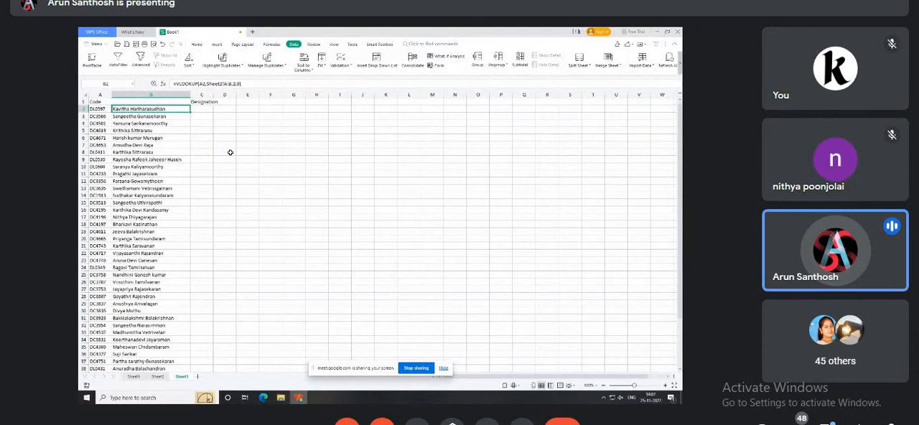
pyautogui.press('Down')
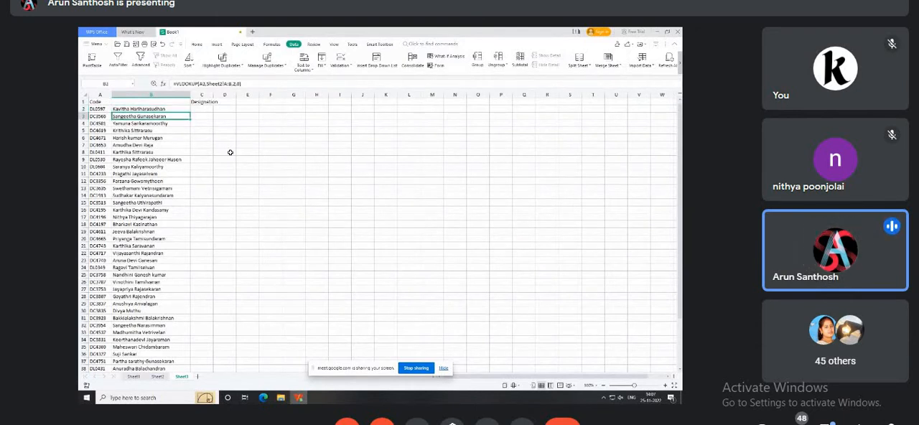
pyautogui.press('Down')
pyautogui.press('Down')
pyautogui.press('Up')
pyautogui.press('Up')
pyautogui.press('Up')
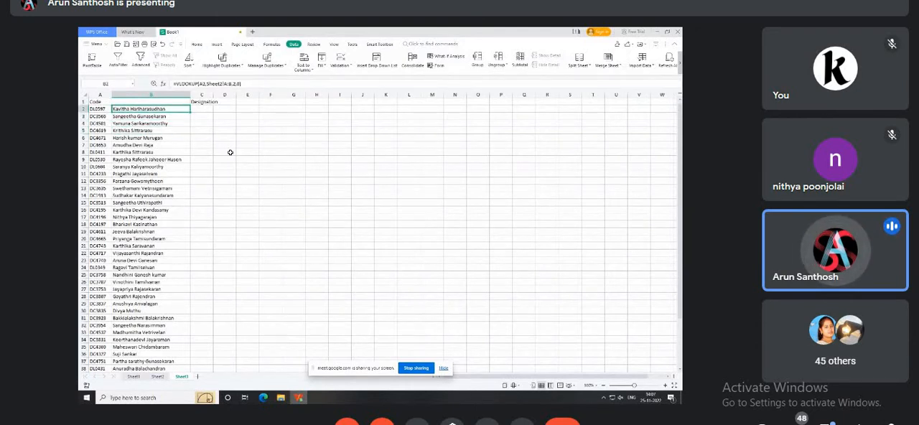
pyautogui.hotkey('ctrl', 'shift', 'Down')
pyautogui.hotkey('ctrl', 'Up')
pyautogui.press('Down')
# Widen the Designation column, select C2:C45 and open the data validation settings for that range.
pyautogui.press('Right')
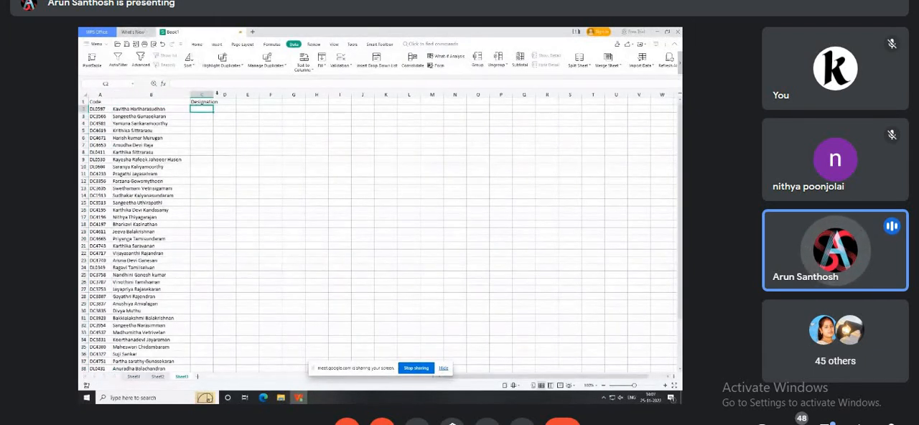
pyautogui.moveTo(214, 94); pyautogui.dragTo(211, 360)
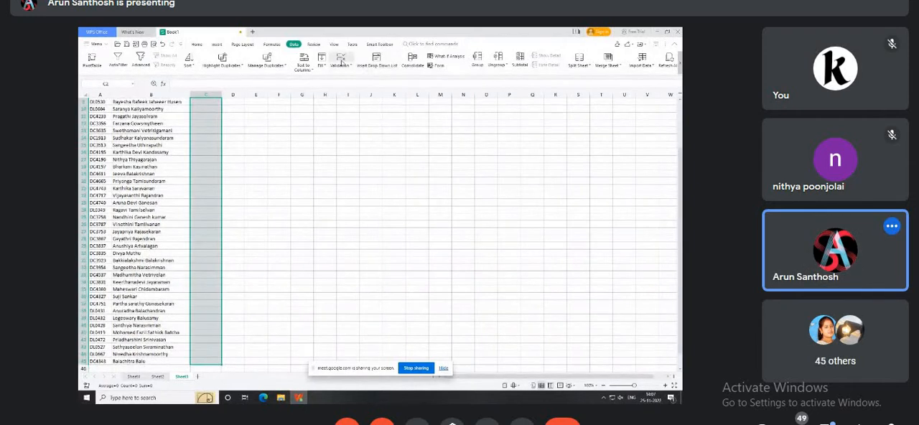
pyautogui.scroll(3, 237, 144)
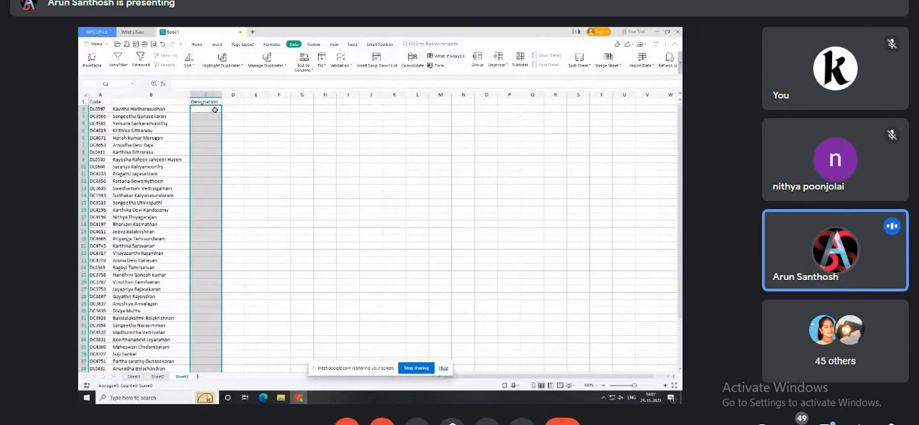
pyautogui.click(338, 58)
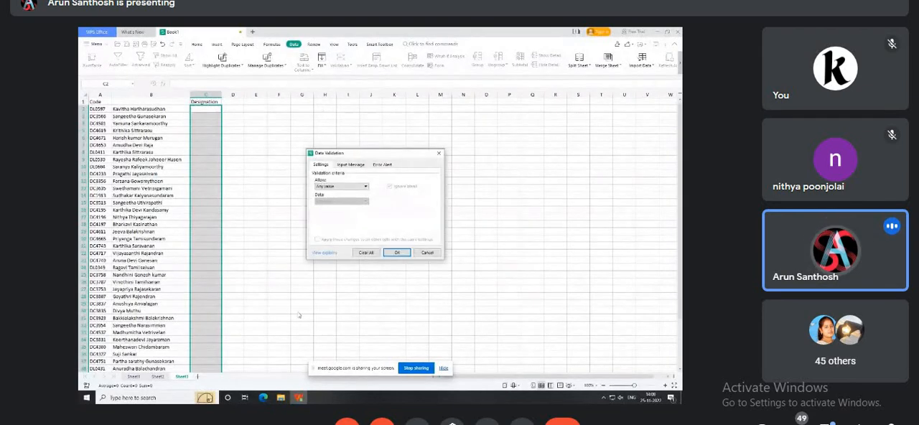
# Try the List, Custom and Any value criteria for the values allowed in the Designation cells.
pyautogui.click(328, 188)
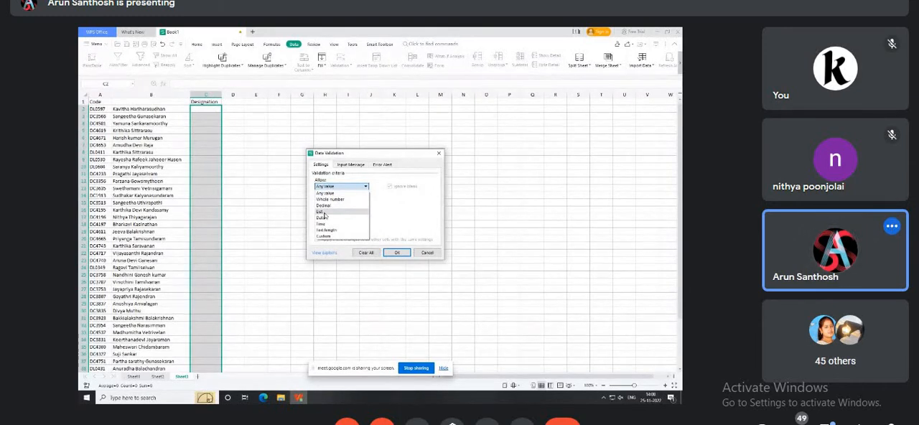
pyautogui.click(321, 212)
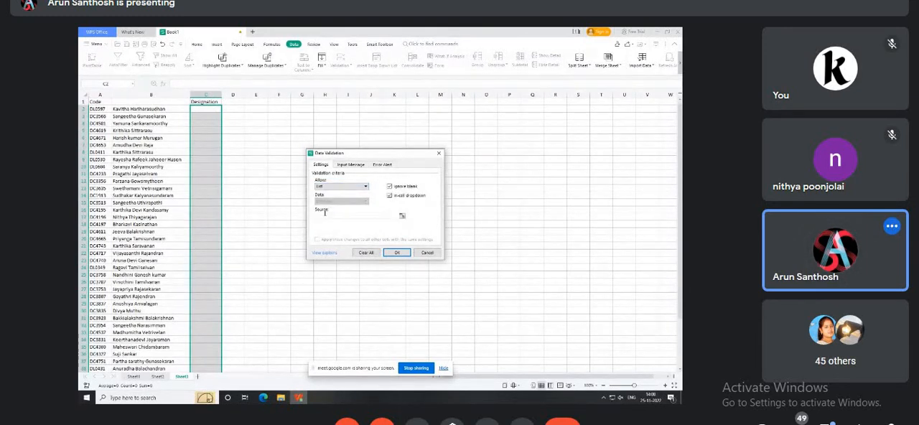
pyautogui.click(327, 188)
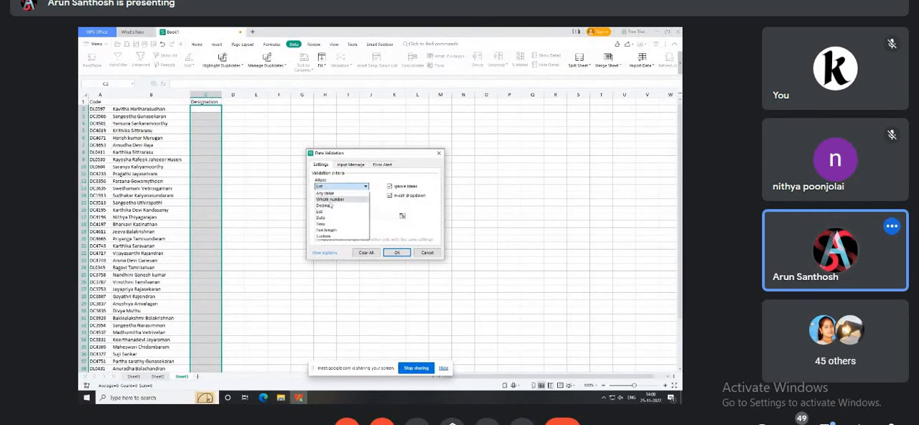
pyautogui.click(334, 241)
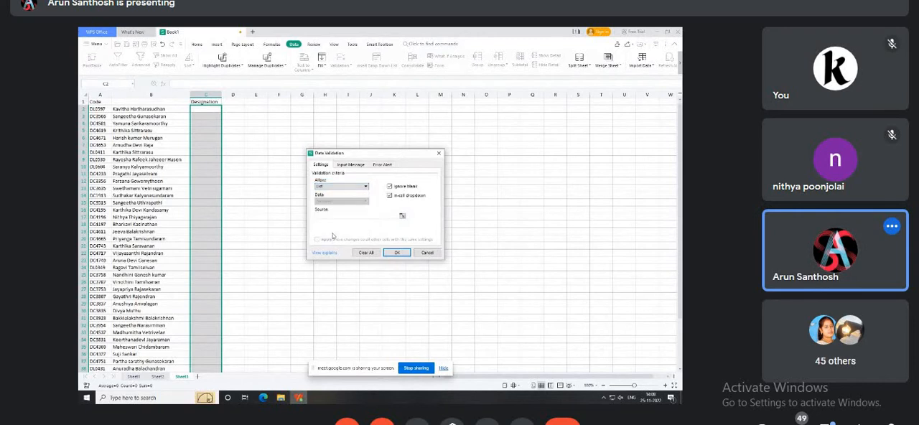
pyautogui.click(330, 187)
pyautogui.click(327, 235)
pyautogui.click(332, 187)
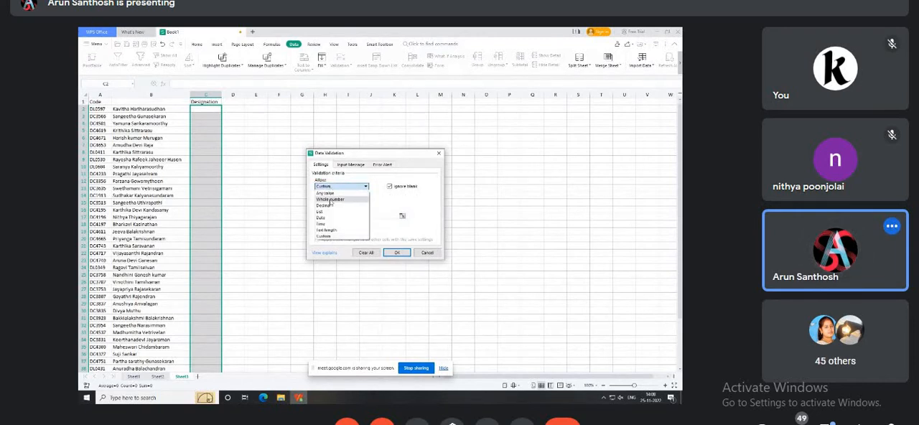
pyautogui.click(329, 194)
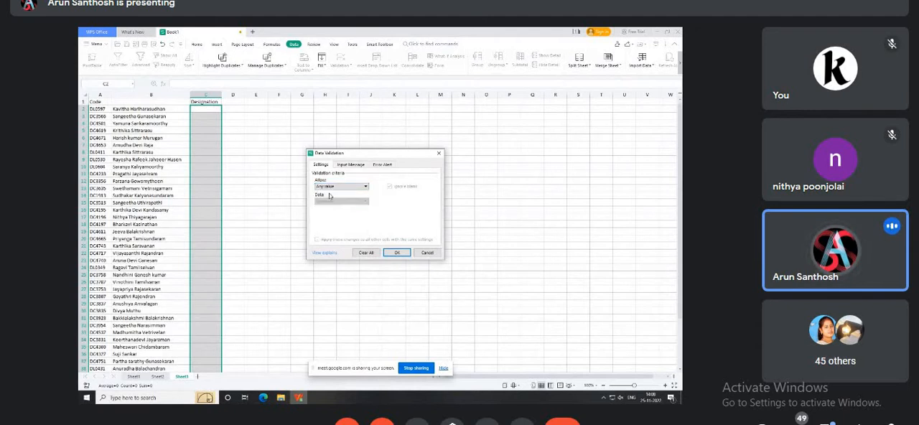
# Restrict the selected Designation cells to a List whose source is Sheet2's designations in D2:D255, and apply the validation.
pyautogui.click(329, 188)
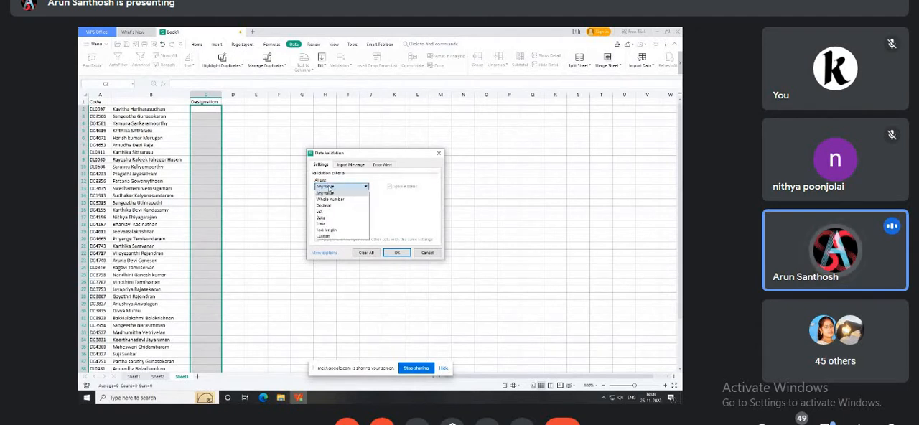
pyautogui.click(325, 212)
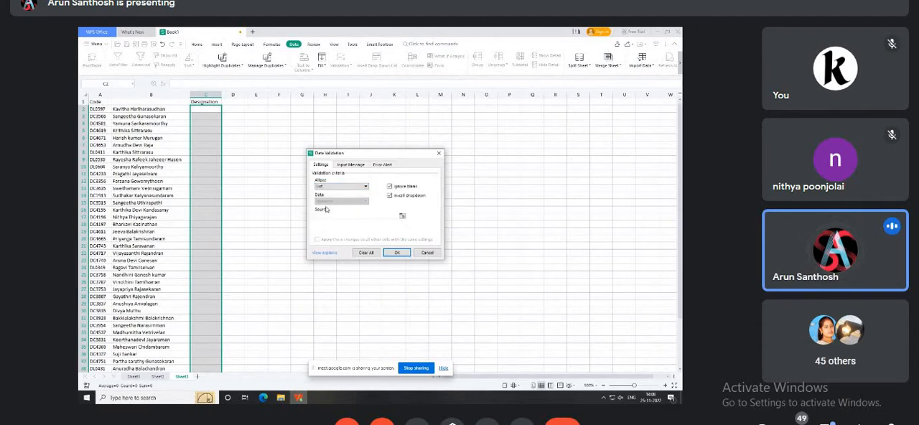
pyautogui.click(345, 215)
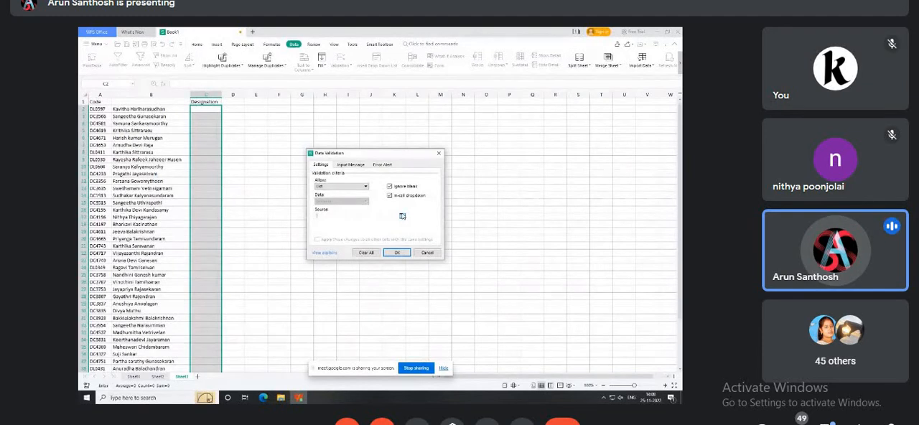
pyautogui.click(402, 215)
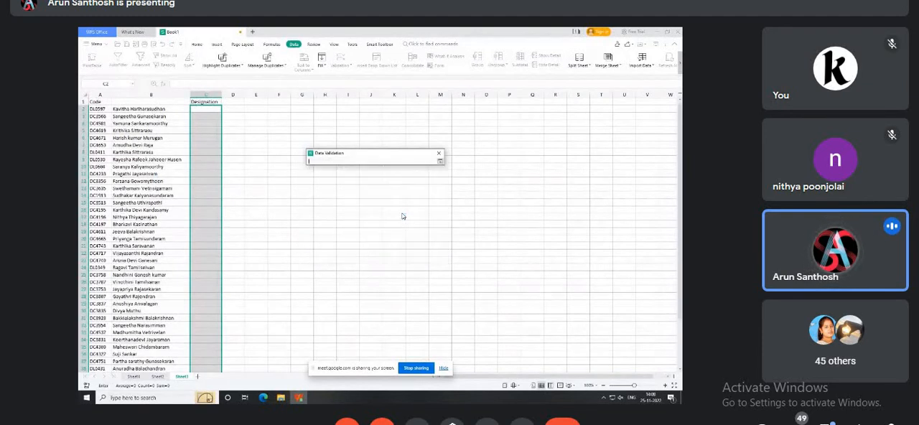
pyautogui.click(158, 377)
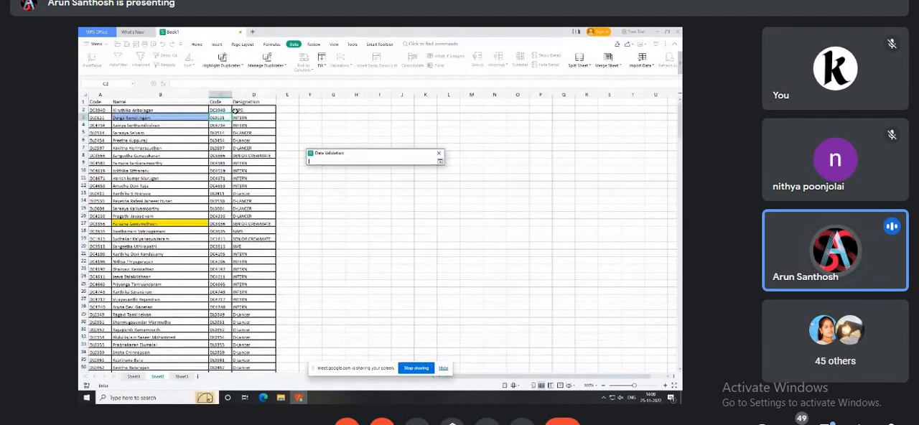
pyautogui.moveTo(242, 109); pyautogui.dragTo(280, 372)
pyautogui.moveTo(251, 403); pyautogui.dragTo(254, 359)
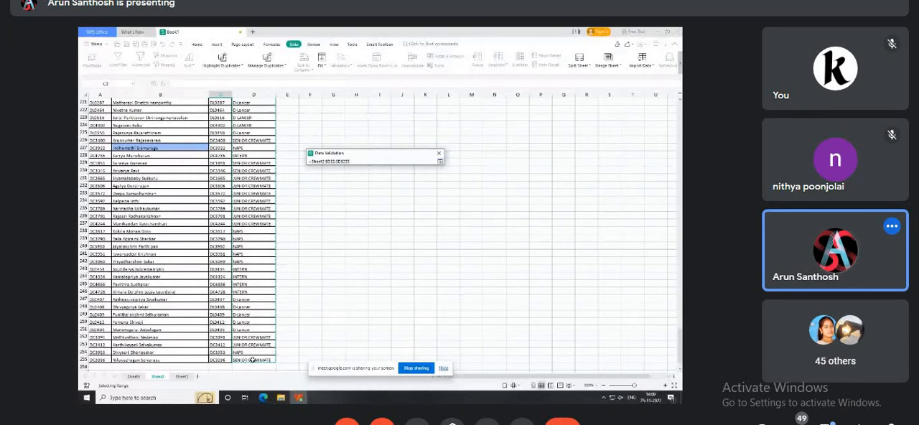
pyautogui.moveTo(252, 359); pyautogui.dragTo(252, 359)
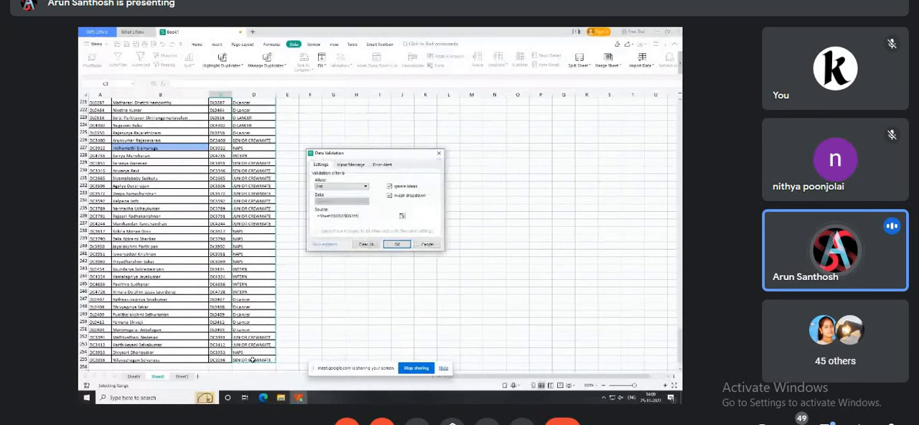
pyautogui.click(397, 245)
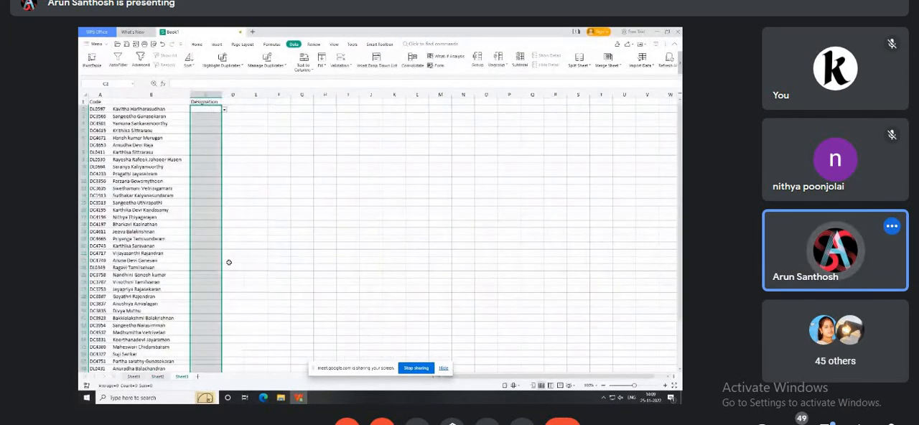
# Test the Designation dropdowns by choosing D-LANCER in C3, NAPS in C11 and SENIOR CREWMATE in C13.
pyautogui.click(279, 195)
pyautogui.click(212, 115)
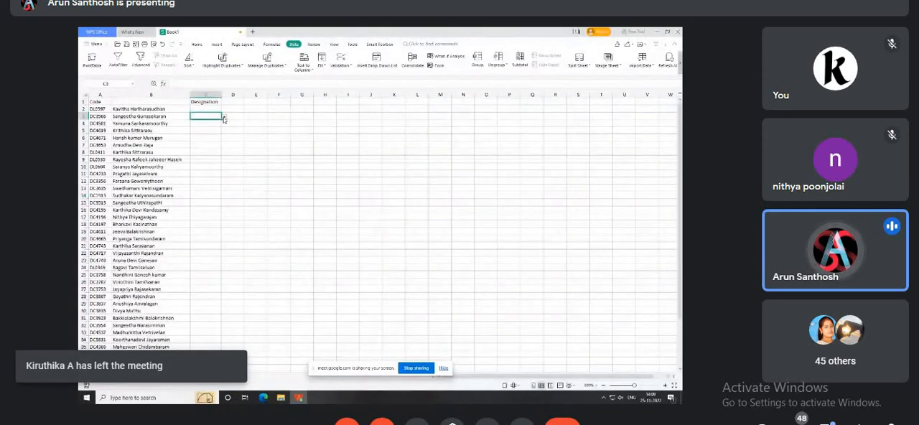
pyautogui.click(224, 117)
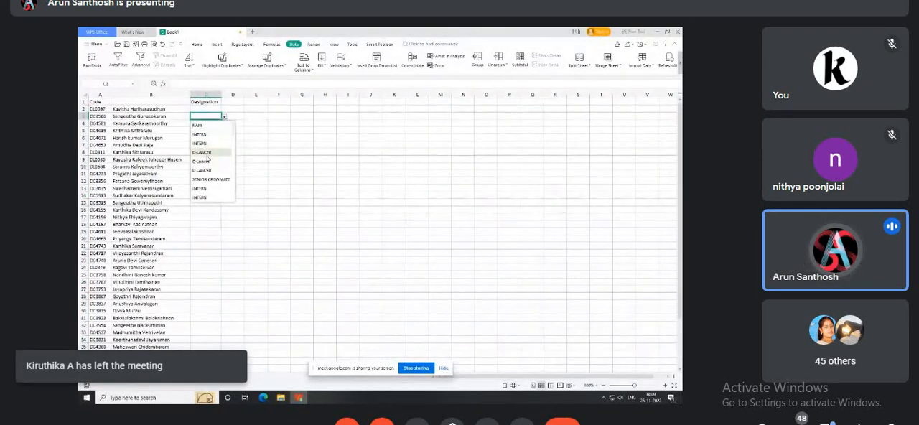
pyautogui.click(205, 152)
pyautogui.click(205, 173)
pyautogui.click(223, 175)
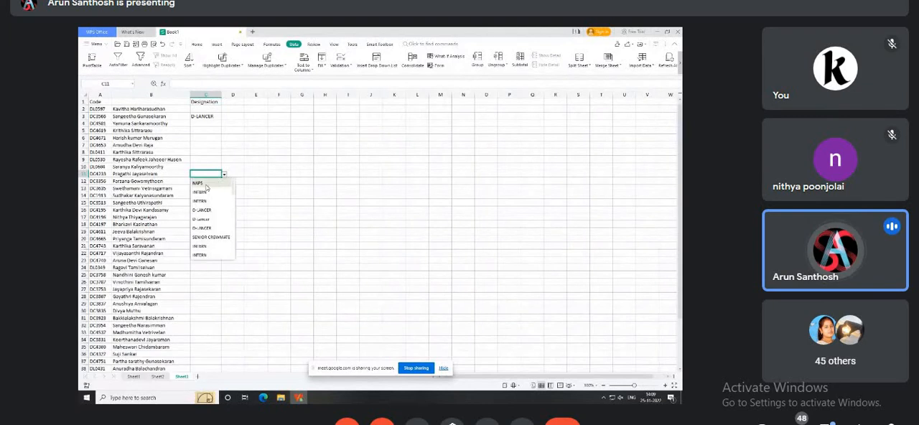
pyautogui.click(206, 185)
pyautogui.click(207, 188)
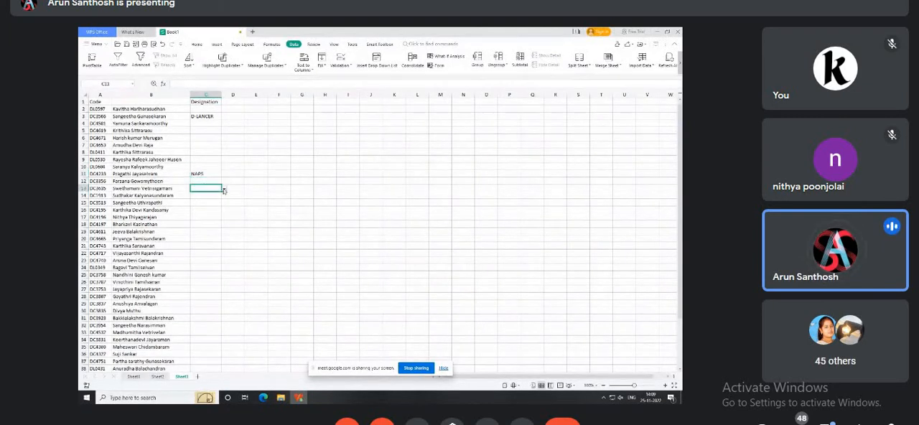
pyautogui.click(224, 188)
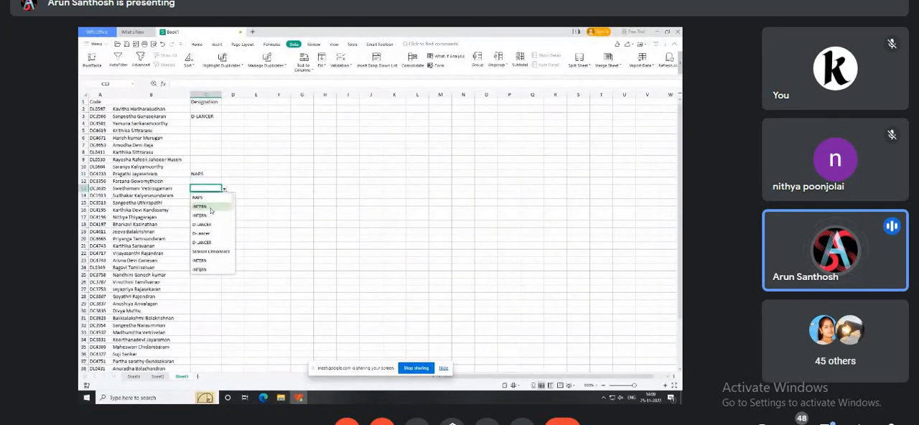
pyautogui.click(216, 250)
pyautogui.click(233, 224)
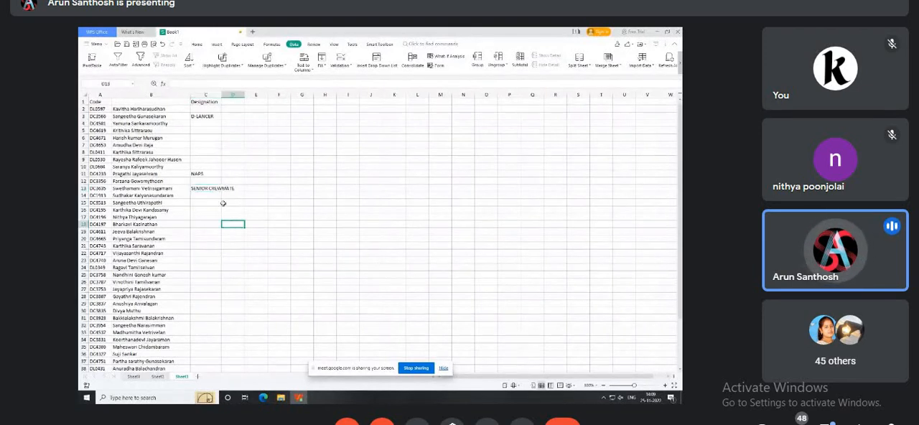
# Clear the sample designations from C2:C23 and move to an empty cell beside the table.
pyautogui.moveTo(207, 107); pyautogui.dragTo(213, 261)
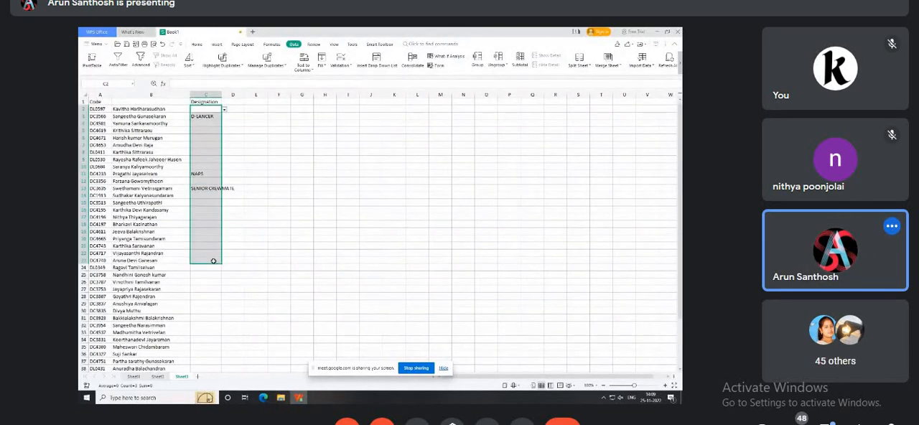
pyautogui.press('Delete')
pyautogui.press('Right')
pyautogui.press('Right')
pyautogui.press('Right')
pyautogui.press('Right')
pyautogui.press('Right')
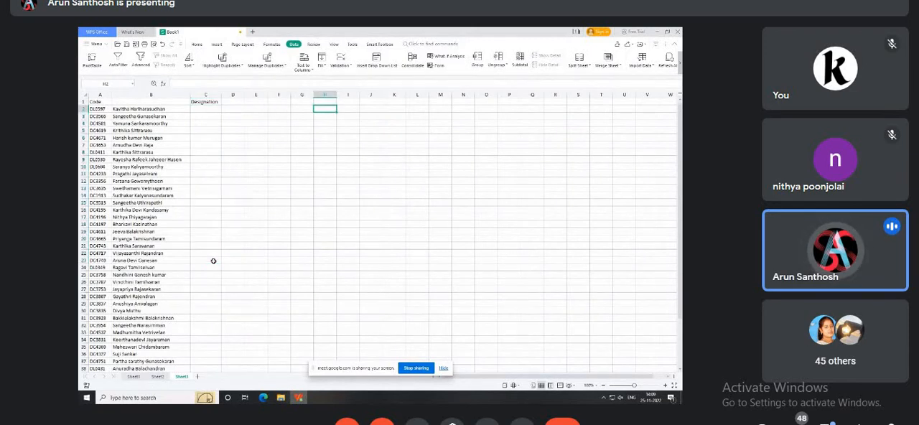
# Review the data validation criteria, input message and error alert style options for an empty cell, and close the settings without applying.
pyautogui.click(343, 58)
pyautogui.click(360, 188)
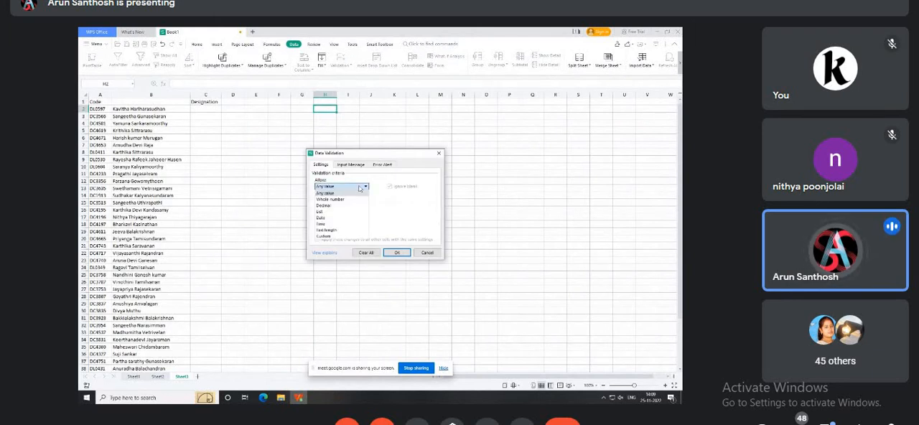
pyautogui.click(350, 165)
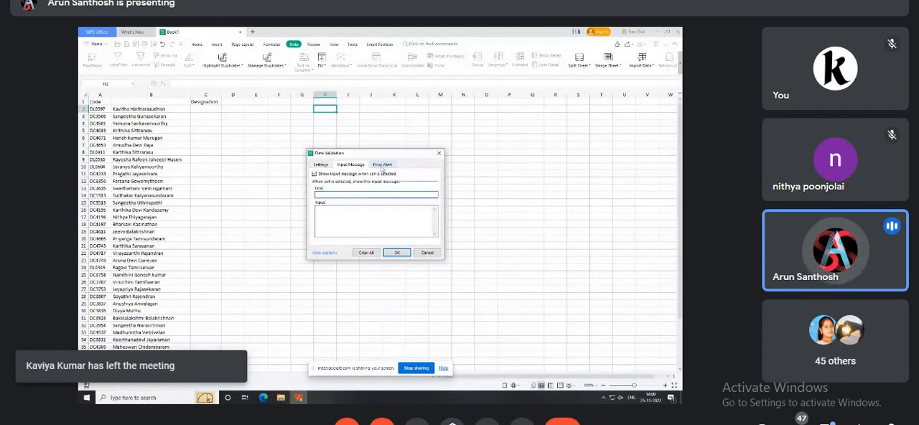
pyautogui.click(381, 165)
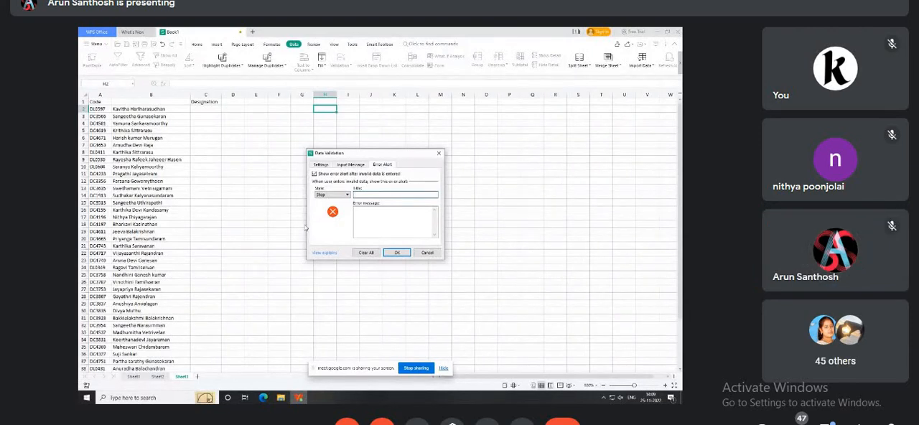
pyautogui.click(329, 196)
pyautogui.click(331, 200)
pyautogui.click(439, 153)
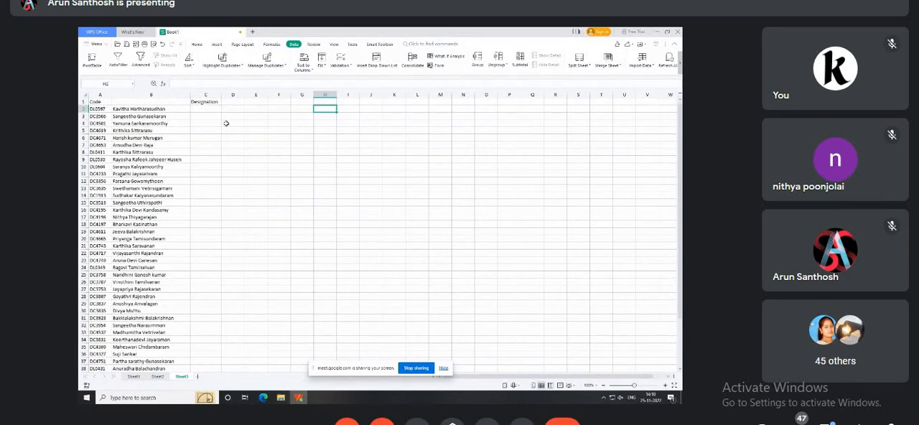
# Enter the headers Name, Course and Rank in E1, F1 and G1.
pyautogui.click(255, 102)
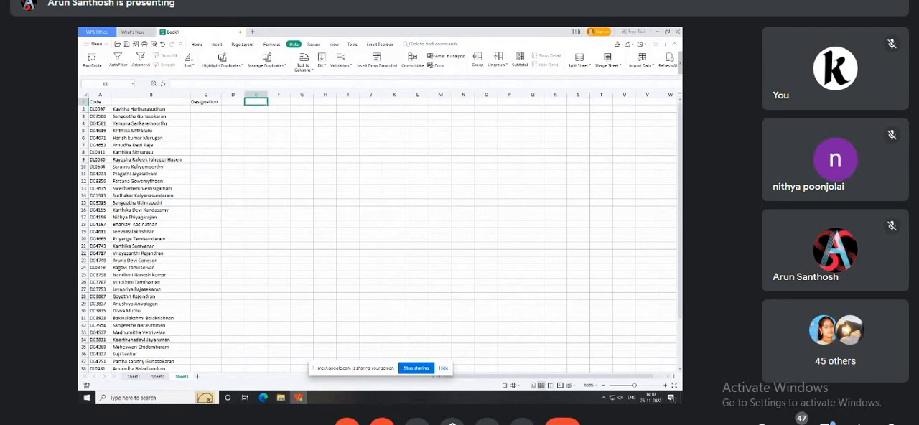
pyautogui.write('Name')
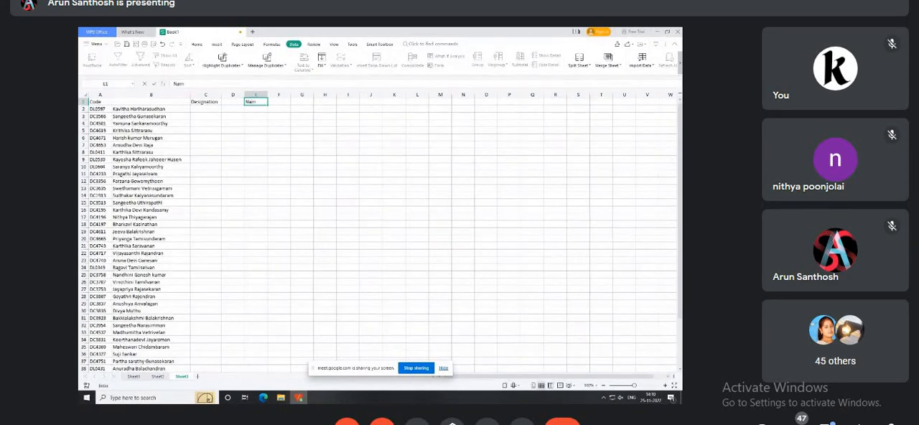
pyautogui.press('Tab')
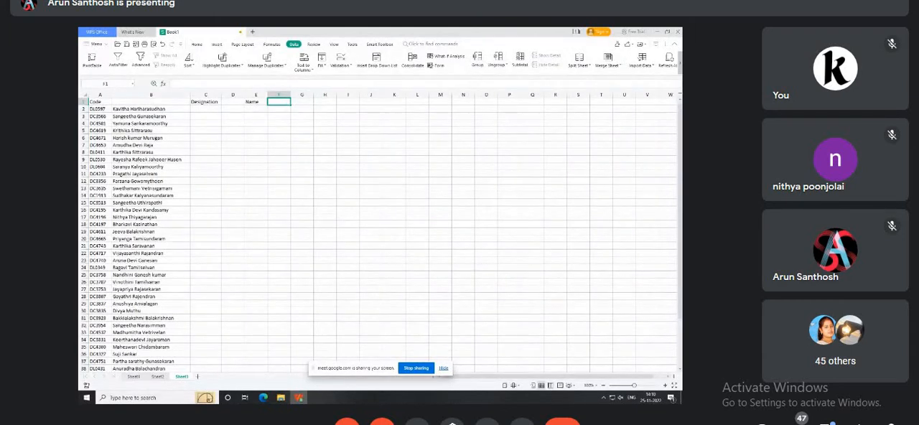
pyautogui.write('Coun')
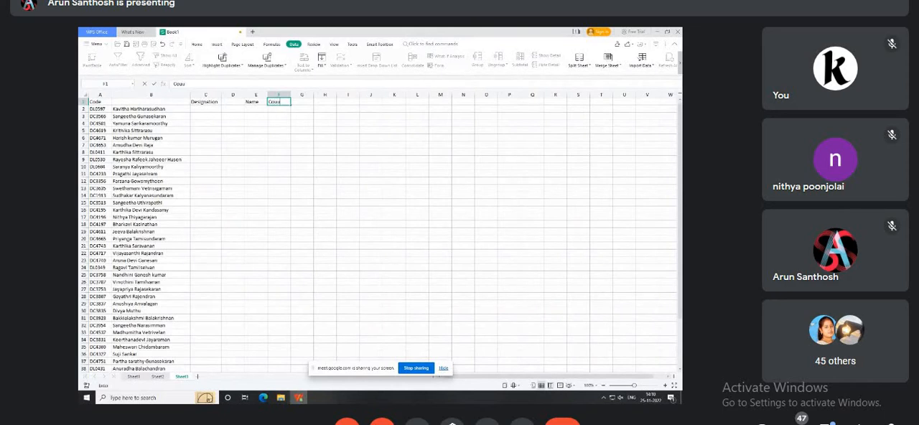
pyautogui.press('BackSpace')
pyautogui.press('Tab')
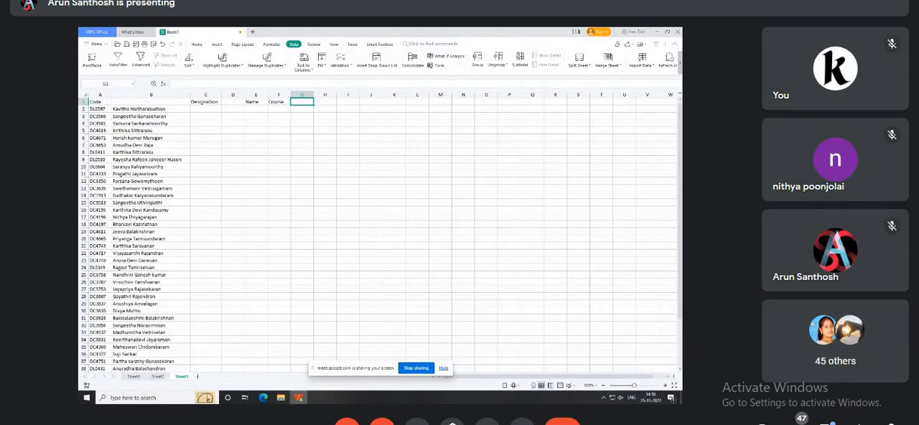
pyautogui.write('Rank')
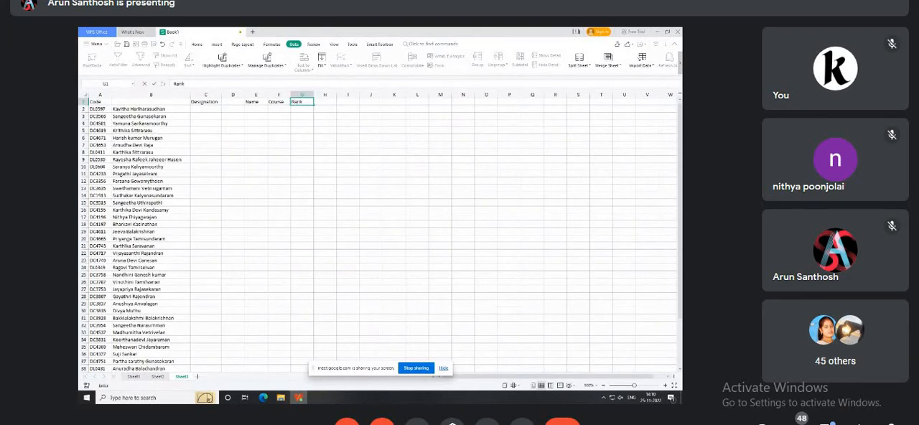
pyautogui.press('Tab')
# Start a course list in column J by entering BCA, BSC and BA in J2:J4.
pyautogui.press('Right')
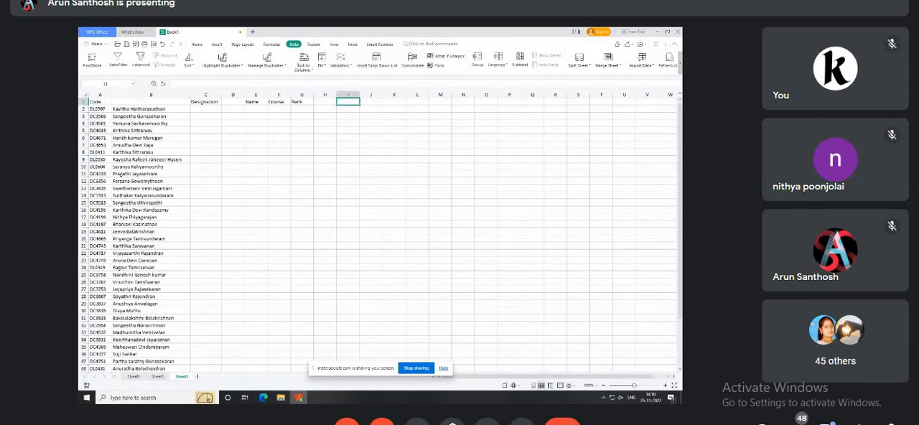
pyautogui.press('Down')
pyautogui.press('Right')
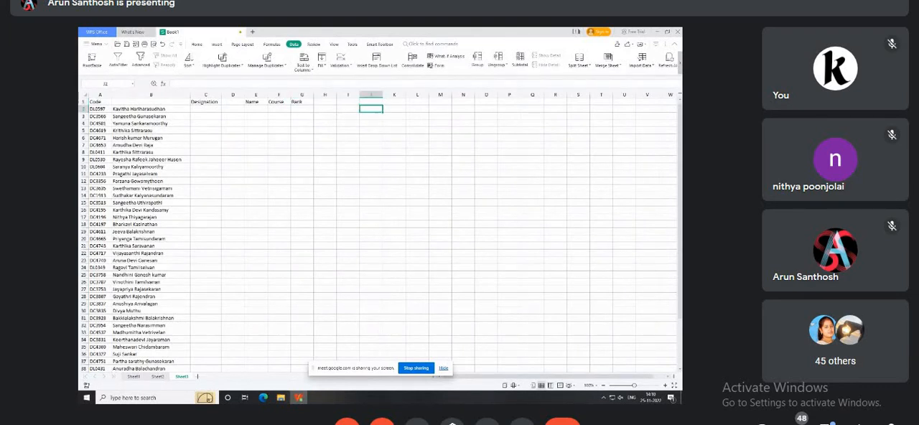
pyautogui.write('BCA')
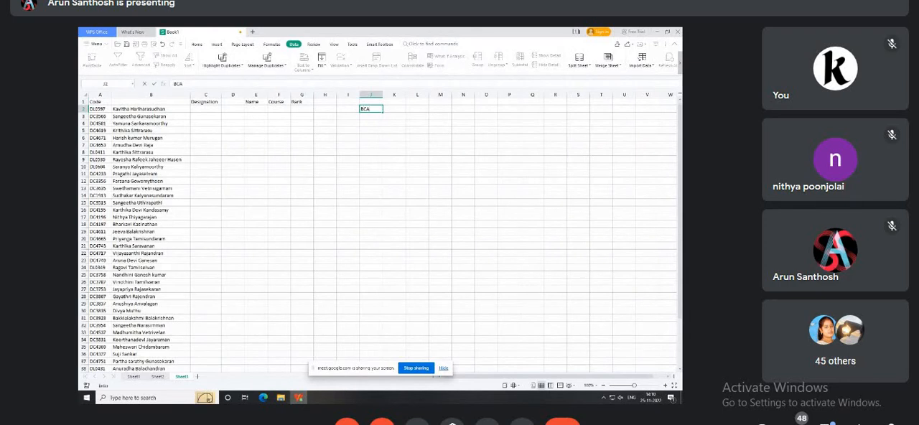
pyautogui.press('Return')
pyautogui.write('BSC')
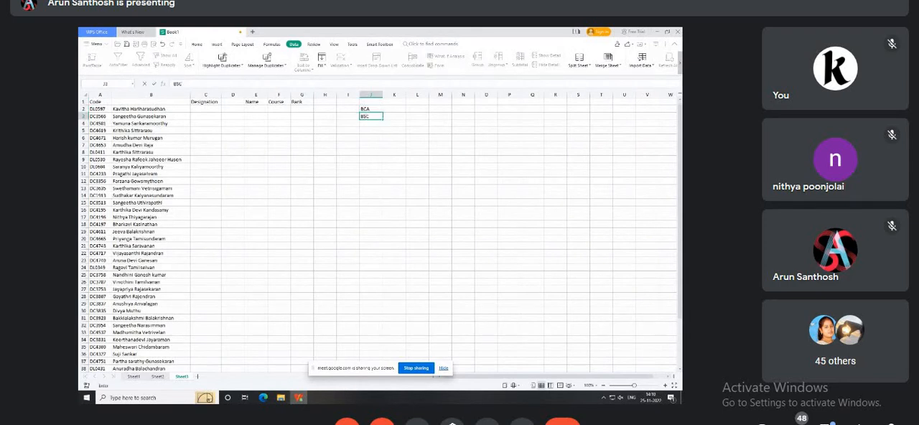
pyautogui.press('Return')
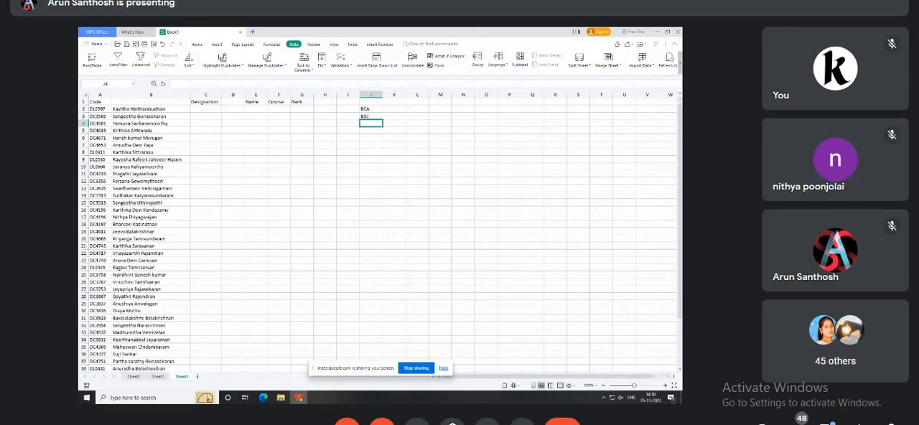
pyautogui.write('BA')
pyautogui.press('Return')
# Extend the course list with MA, MSC, BBA and MBA in J5:J8.
pyautogui.write('MA')
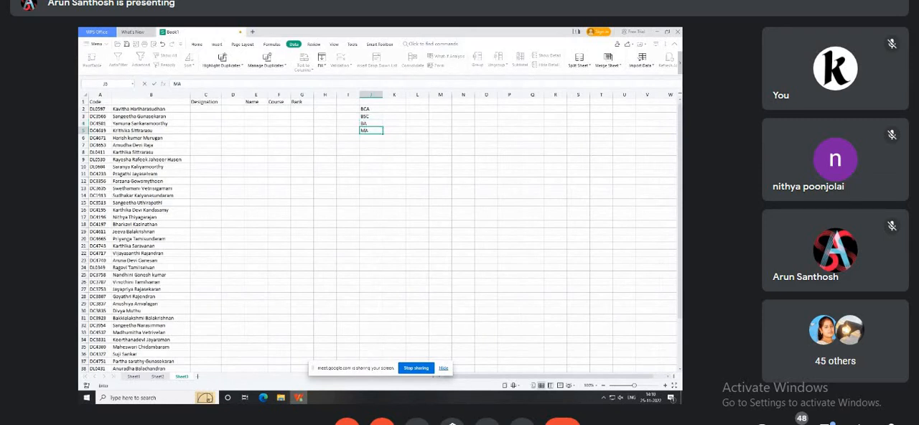
pyautogui.press('Return')
pyautogui.write('MSC')
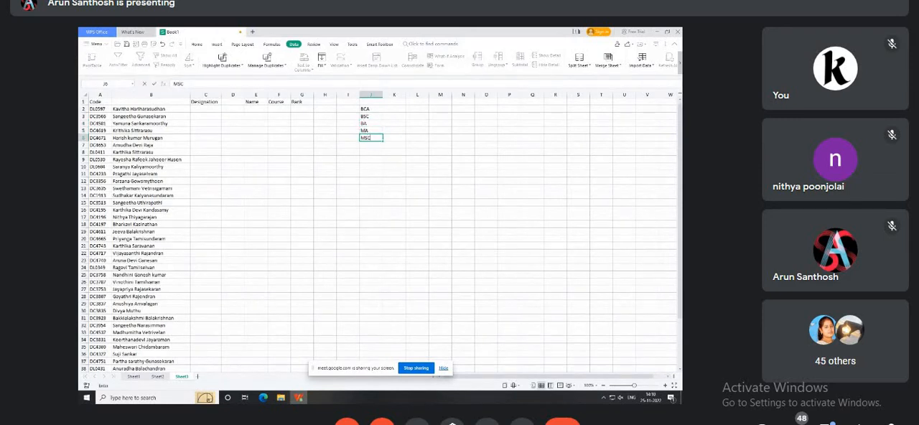
pyautogui.press('Return')
pyautogui.write('BBA')
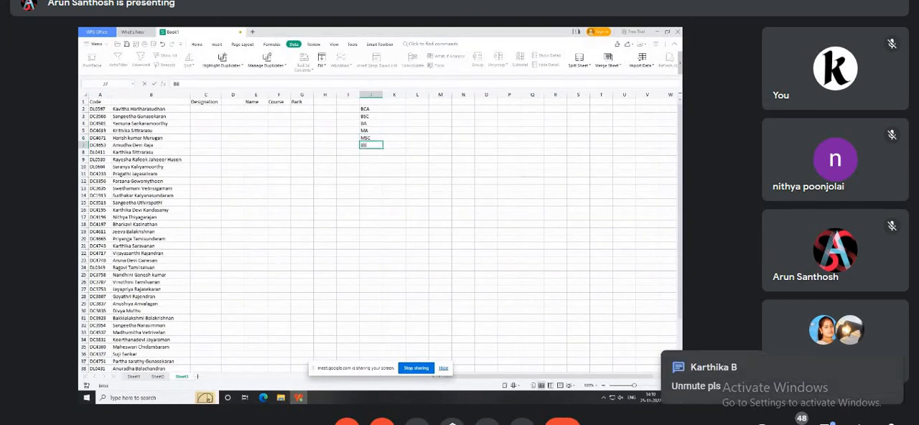
pyautogui.press('Return')
pyautogui.write('MHM')
pyautogui.press('BackSpace')
pyautogui.press('BackSpace')
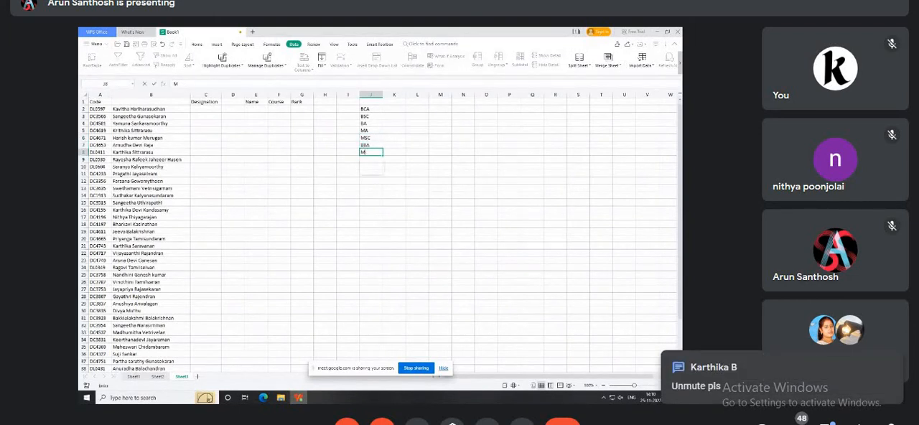
pyautogui.write('BC')
pyautogui.write('A')
pyautogui.press('Return')
# Try to copy the names in B2:B9 into the Name column from E2 with a normal paste, and undo it.
pyautogui.press('Up')
pyautogui.press('Up')
pyautogui.press('Up')
pyautogui.press('Up')
pyautogui.press('Up')
pyautogui.press('Up')
pyautogui.press('Up')
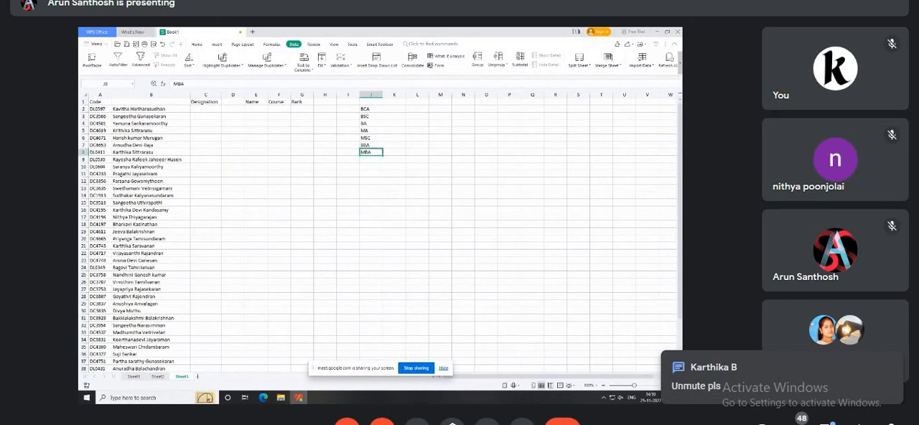
pyautogui.press('Left')
pyautogui.press('Left')
pyautogui.press('Left')
pyautogui.press('Left')
pyautogui.press('Left')
pyautogui.press('Left')
pyautogui.press('Left')
pyautogui.press('Left')
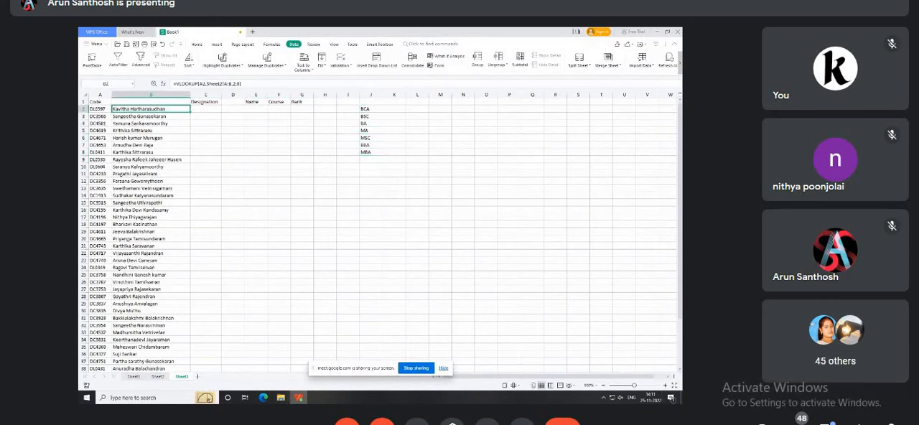
pyautogui.hotkey('shift', 'Down')
pyautogui.hotkey('shift', 'Down')
pyautogui.hotkey('shift', 'Down')
pyautogui.hotkey('shift', 'Down')
pyautogui.hotkey('shift', 'Down')
pyautogui.hotkey('shift', 'Down')
pyautogui.hotkey('shift', 'Down')
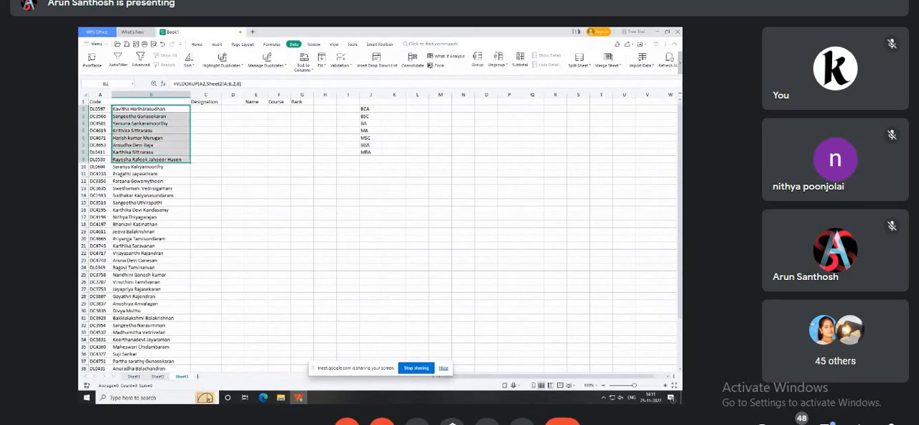
pyautogui.hotkey('ctrl', 'c')
pyautogui.press('Right')
pyautogui.press('Right')
pyautogui.press('Right')
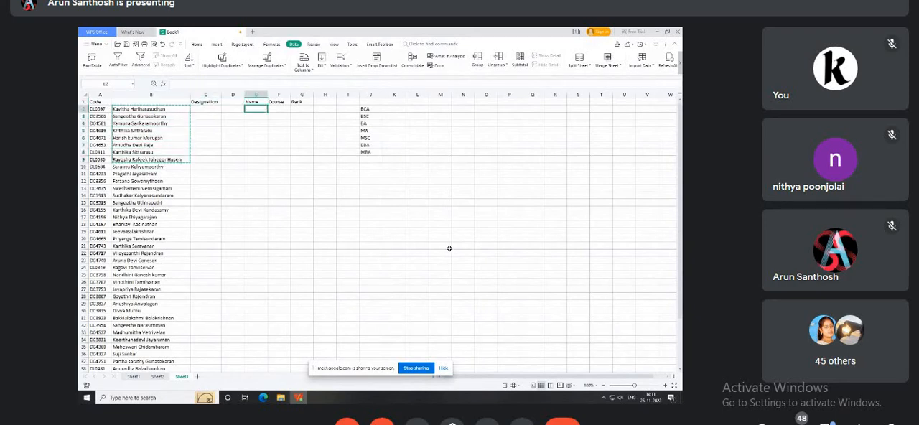
pyautogui.hotkey('ctrl', 'v')
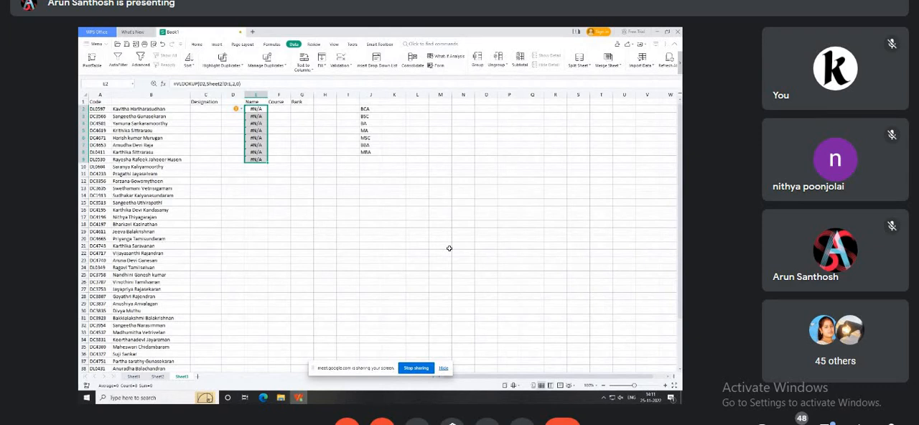
pyautogui.hotkey('ctrl', 'z')
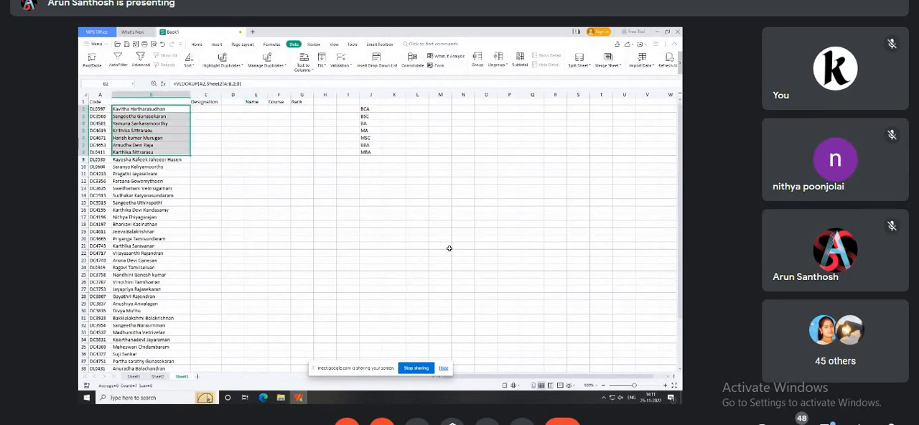
# Copy the names in B2:B8 as plain values into E2:E8 and widen column E to fit them.
pyautogui.hotkey('ctrl', 'c')
pyautogui.press('Right')
pyautogui.press('Right')
pyautogui.press('Right')
pyautogui.hotkey('ctrl', 'v')
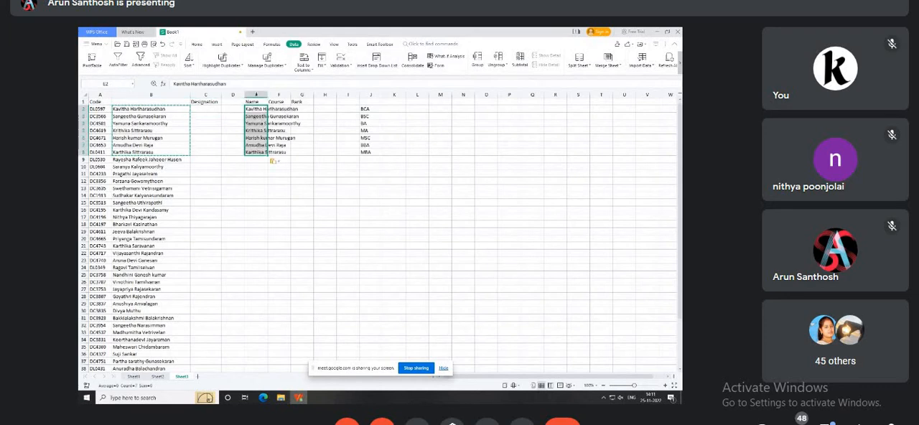
pyautogui.doubleClick(269, 94)
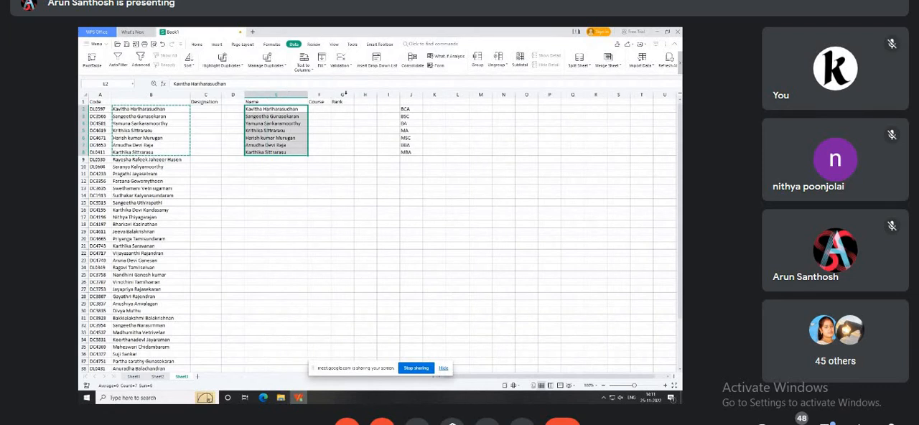
pyautogui.click(348, 153)
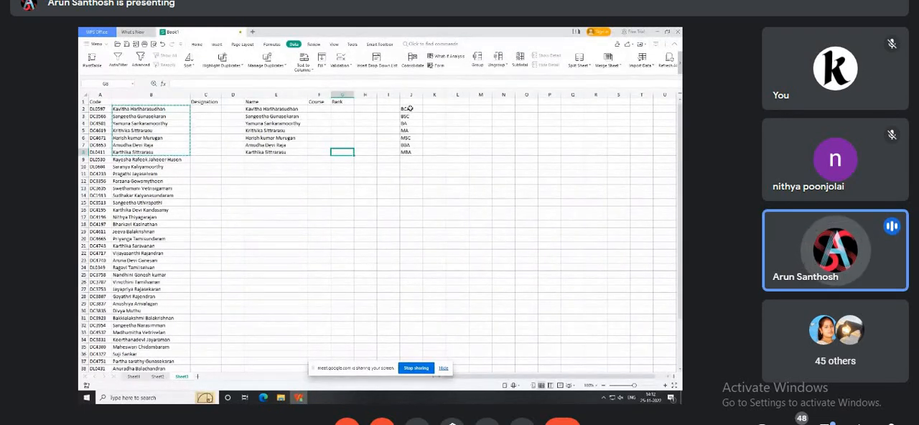
# Examine the names in E2:E8 and the course list in J2:J8 that relate to the Course column.
pyautogui.moveTo(409, 107); pyautogui.dragTo(412, 151)
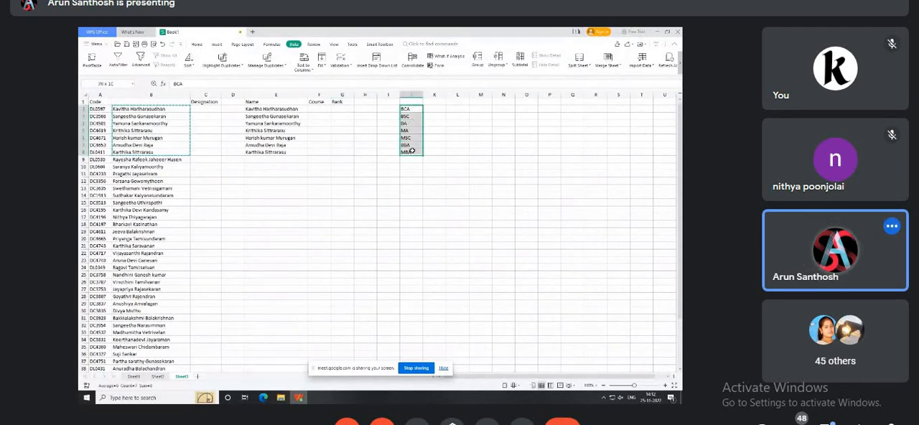
pyautogui.click(326, 110)
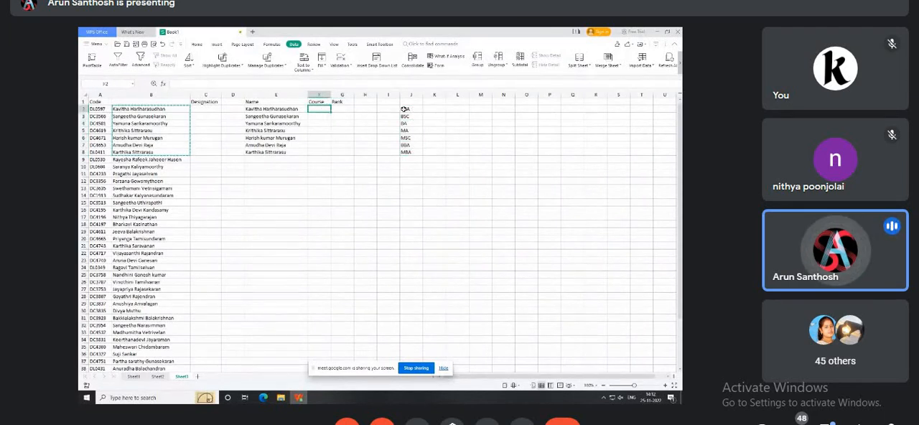
pyautogui.moveTo(283, 109); pyautogui.dragTo(290, 152)
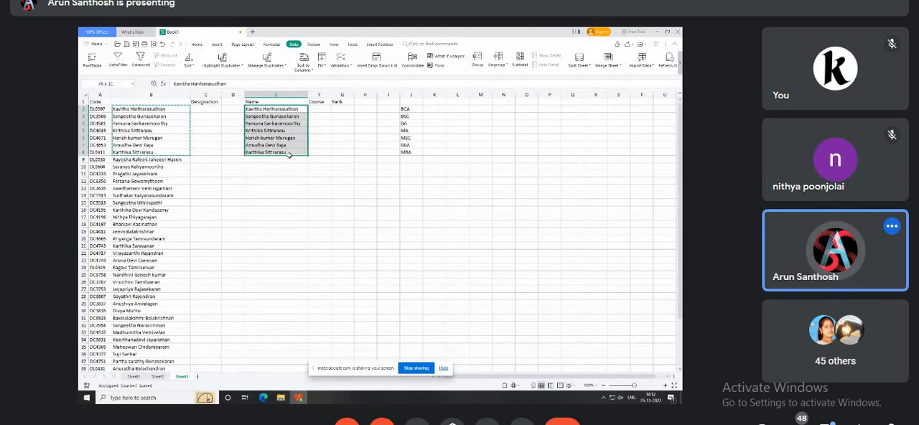
pyautogui.moveTo(408, 108); pyautogui.dragTo(407, 153)
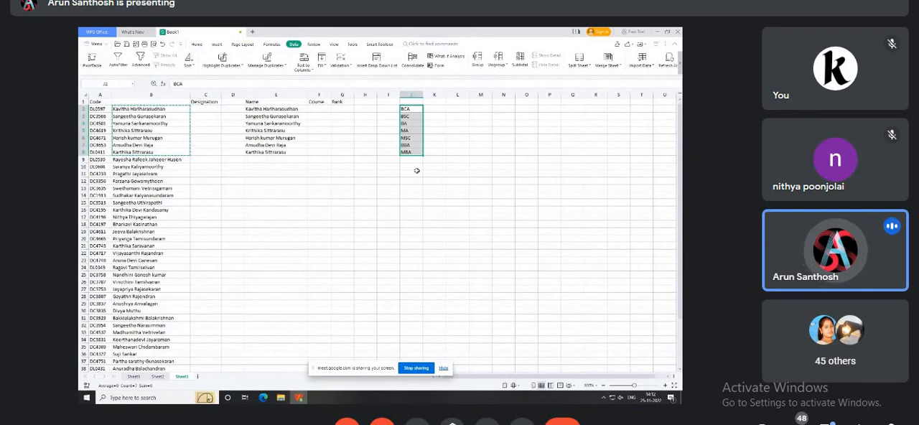
pyautogui.click(435, 127)
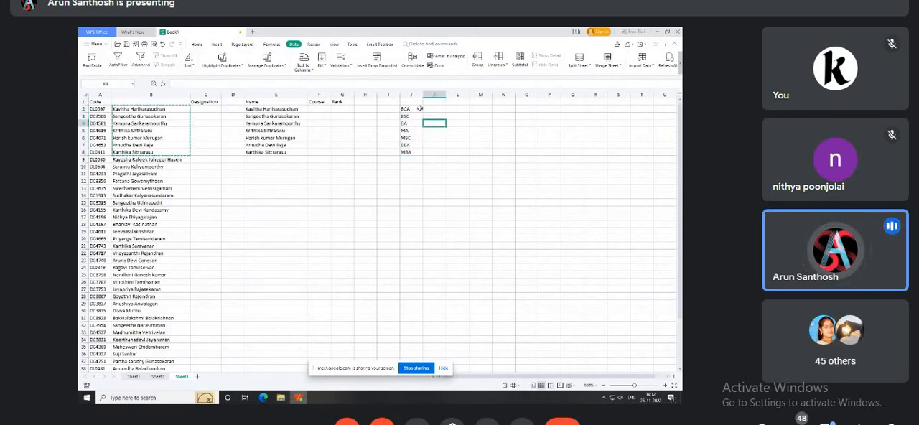
pyautogui.moveTo(420, 109); pyautogui.dragTo(422, 150)
pyautogui.click(473, 145)
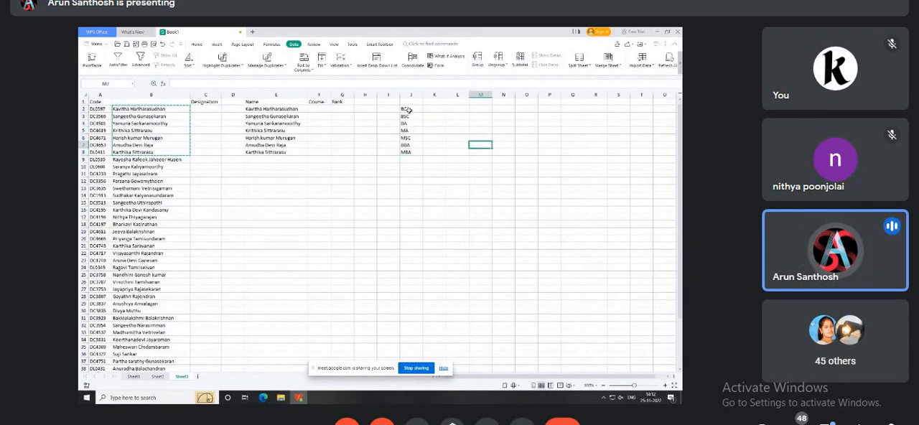
pyautogui.moveTo(409, 113); pyautogui.dragTo(410, 152)
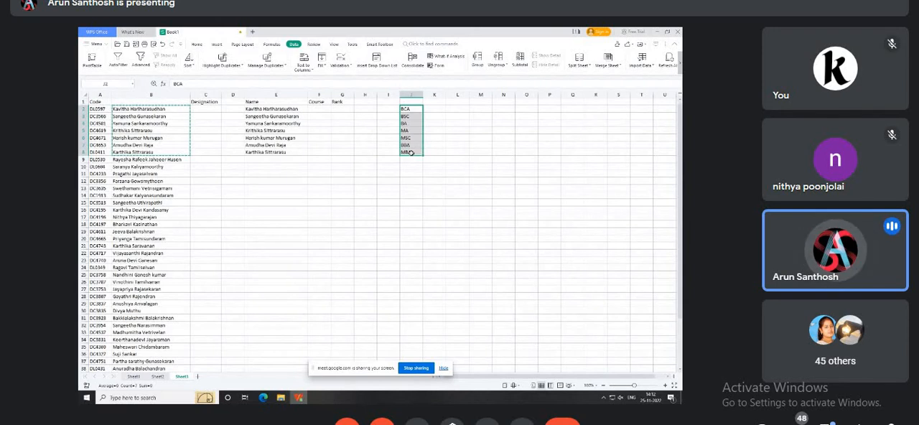
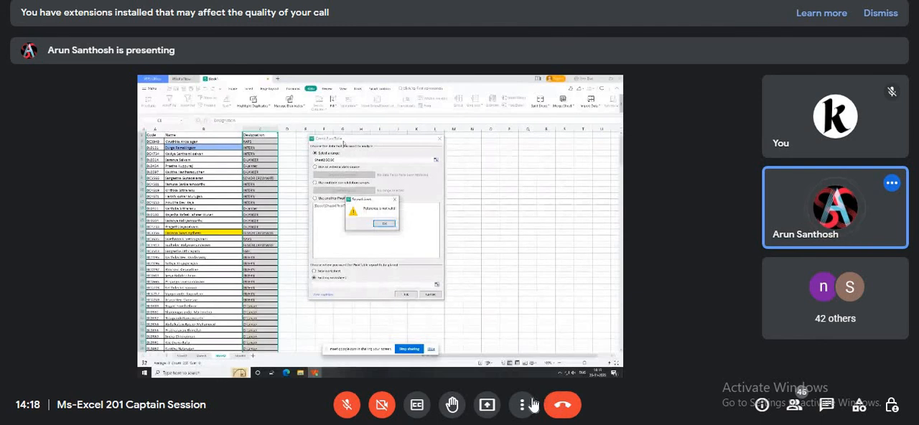
# Switch the Google Meet call showing the shared spreadsheet to full-screen view.
pyautogui.click(523, 405)
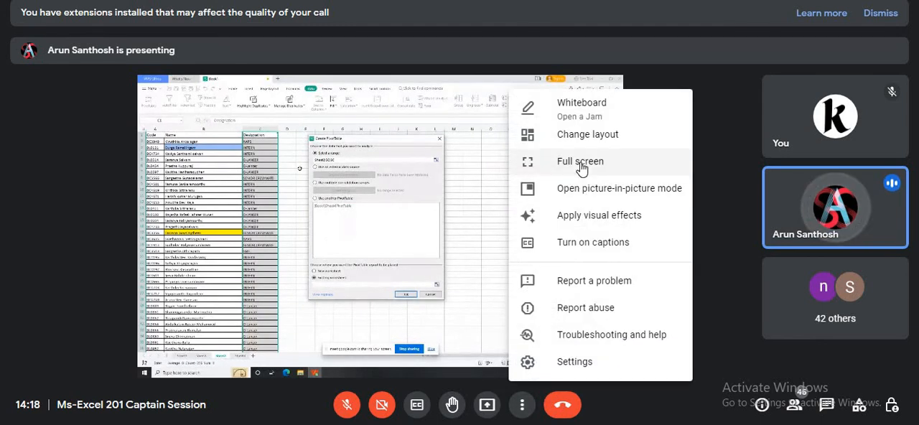
pyautogui.click(527, 162)
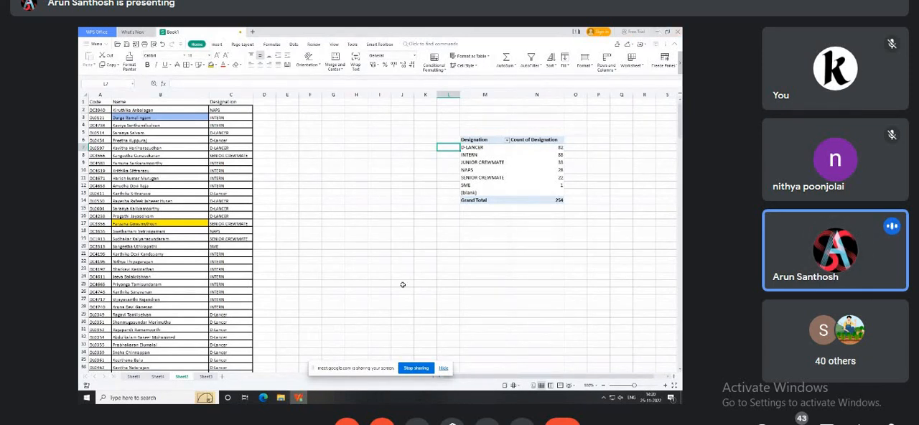
# Go from the designation pivot table's worksheet to the one holding the Name, Course and Rank example.
pyautogui.click(204, 377)
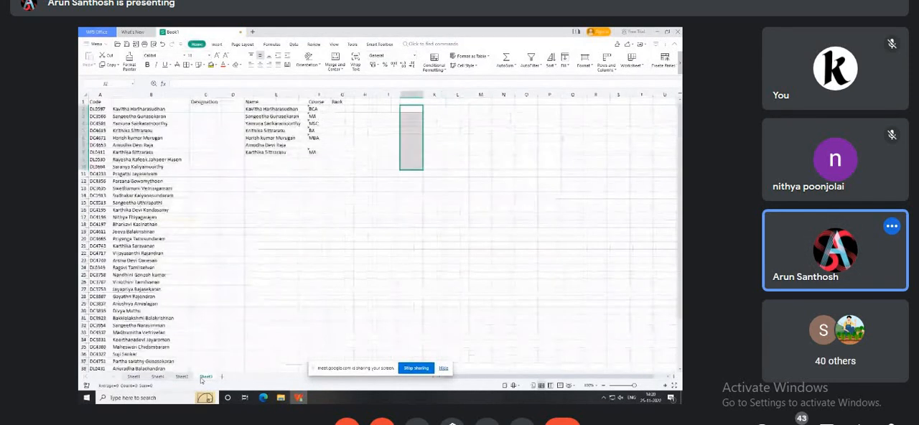